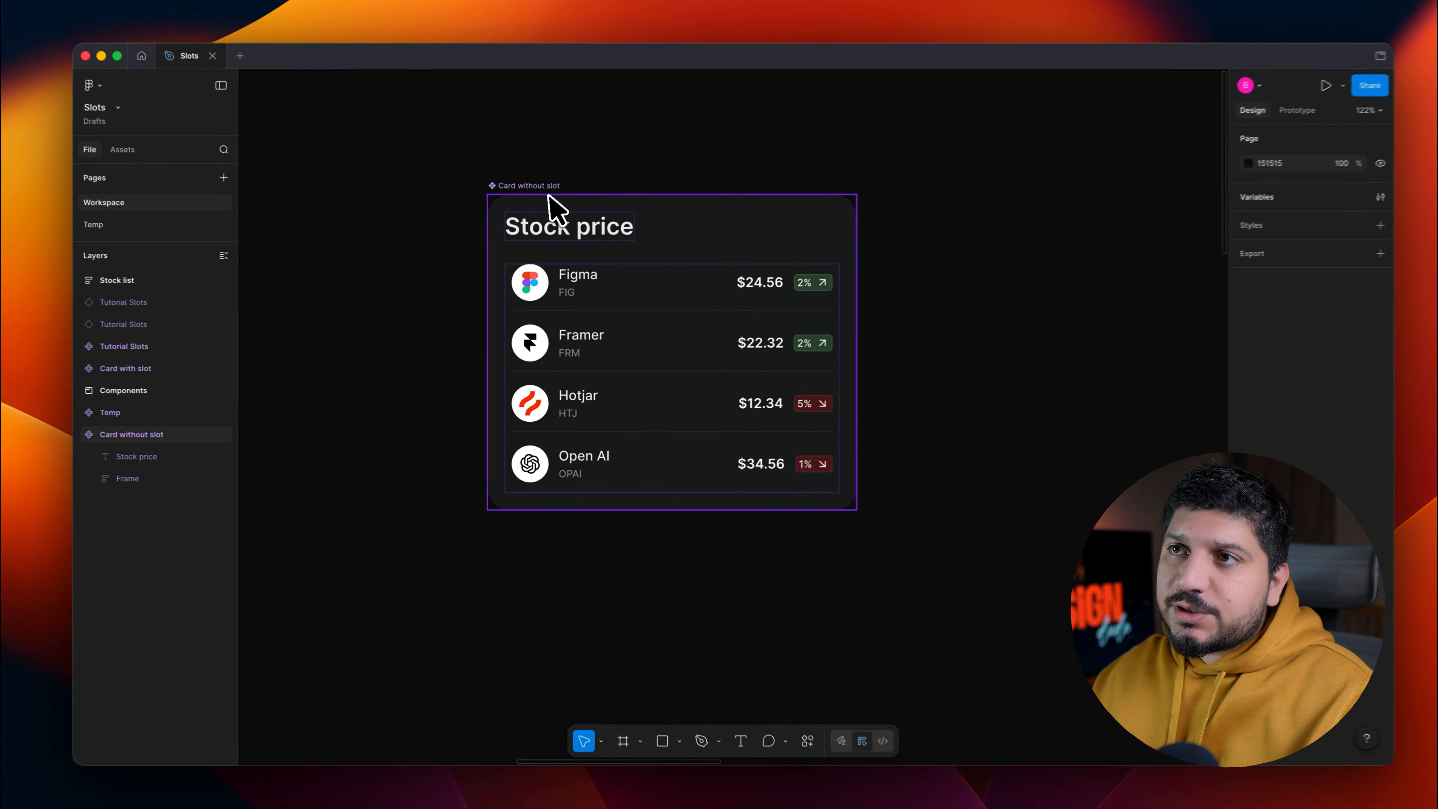
Step: Inspect the layers of the Card without slot component, including its nested frame and the visible and hidden stock list items
{"action": "left_click", "coordinate": [548, 196]}
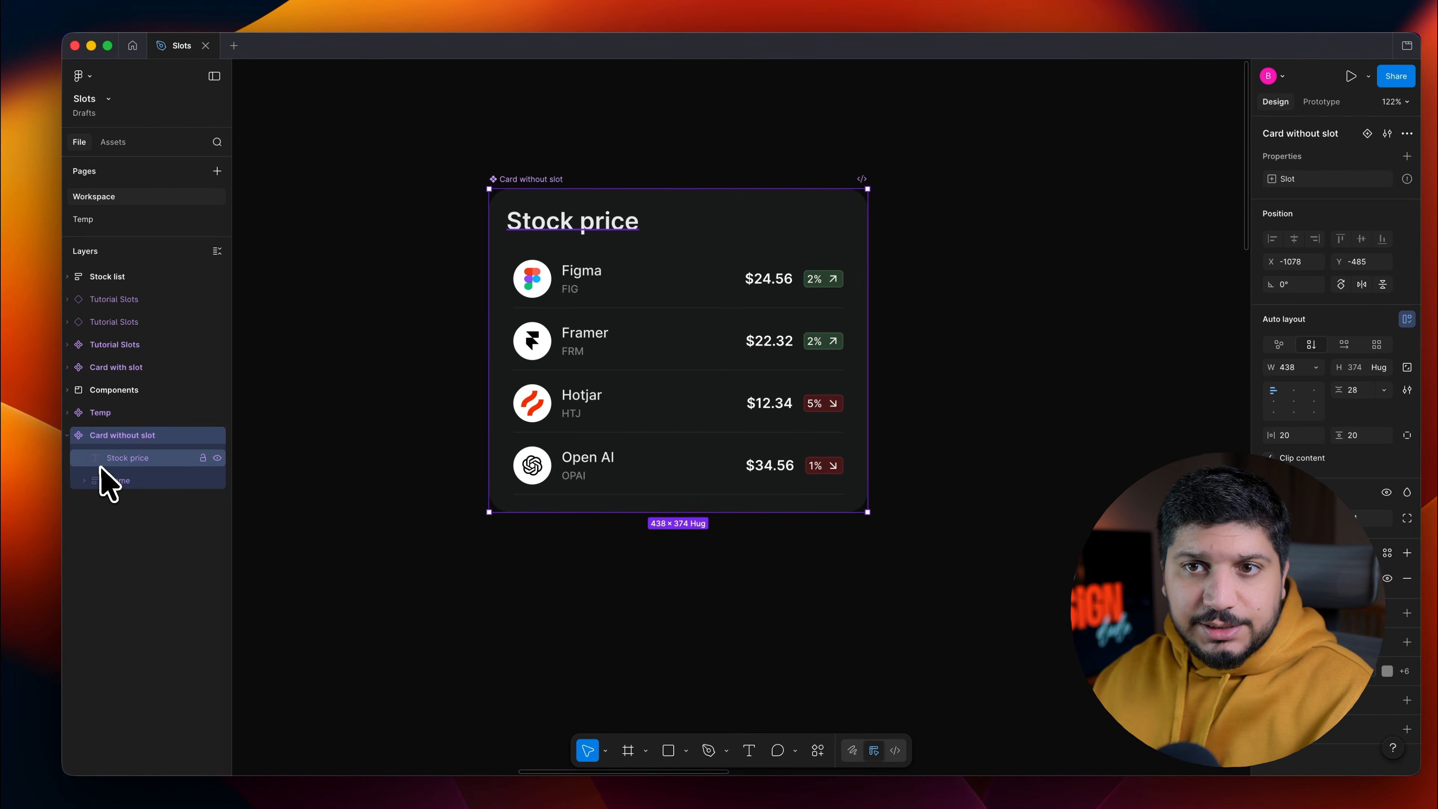
{"action": "left_click", "coordinate": [84, 481]}
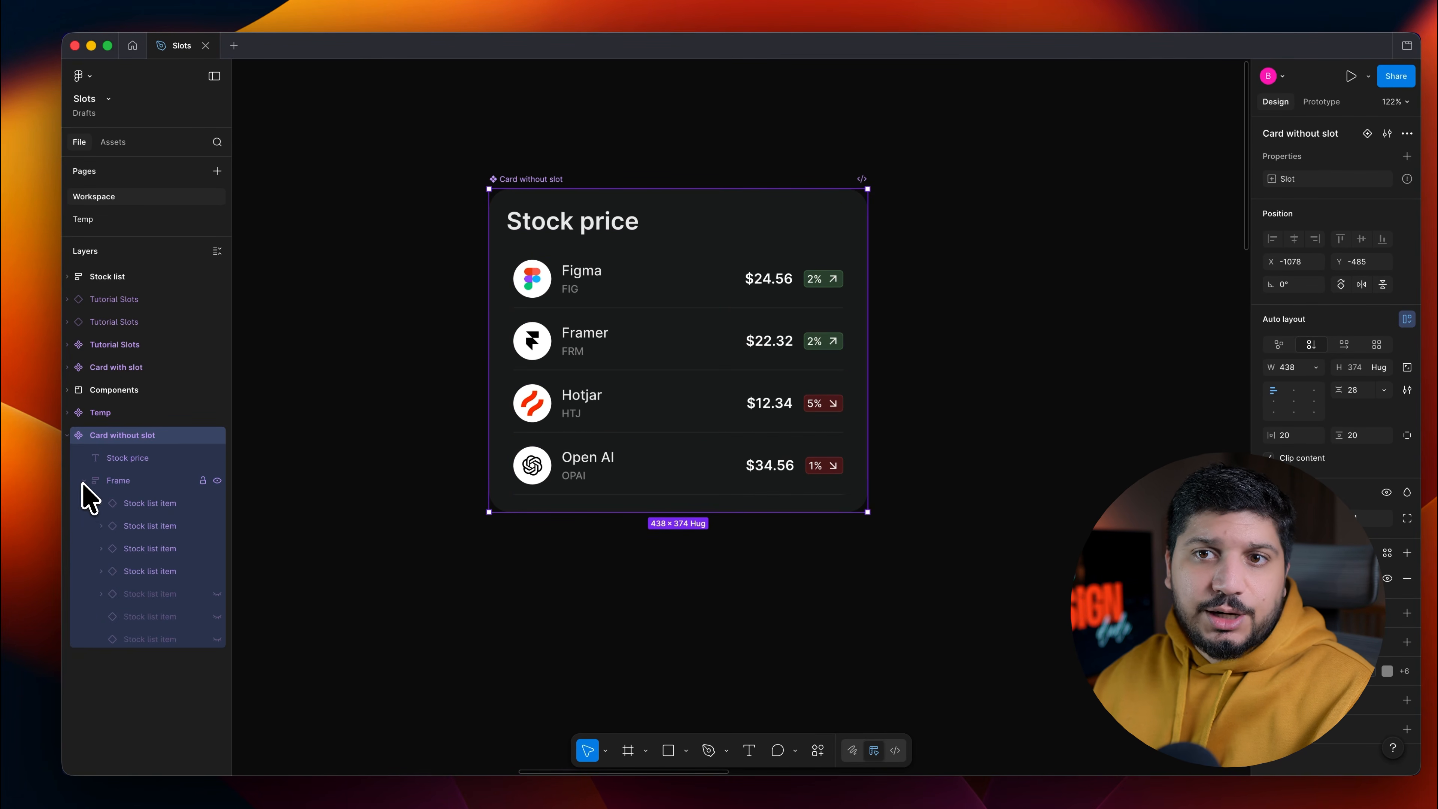
{"action": "left_click", "coordinate": [122, 484]}
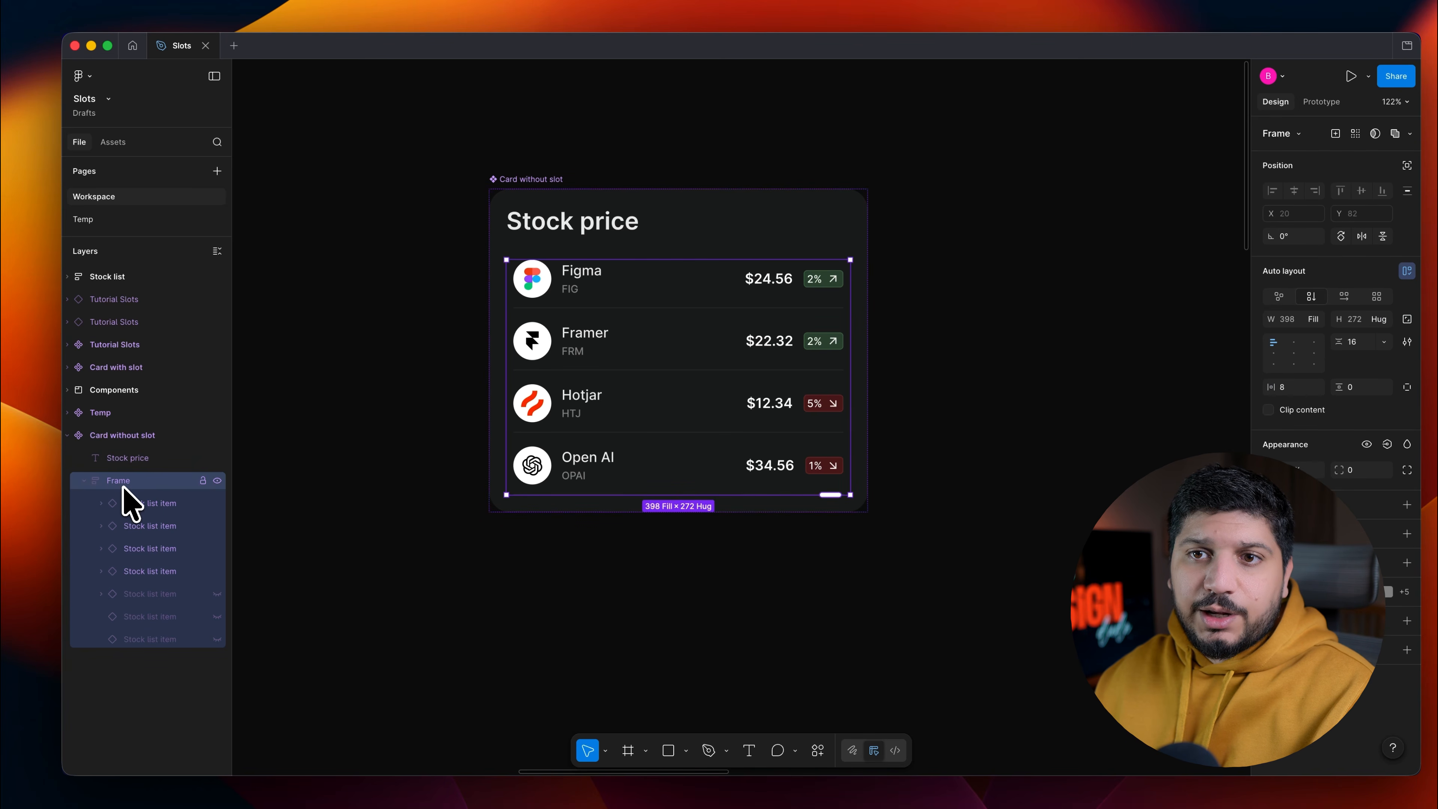
{"action": "left_click", "coordinate": [163, 502]}
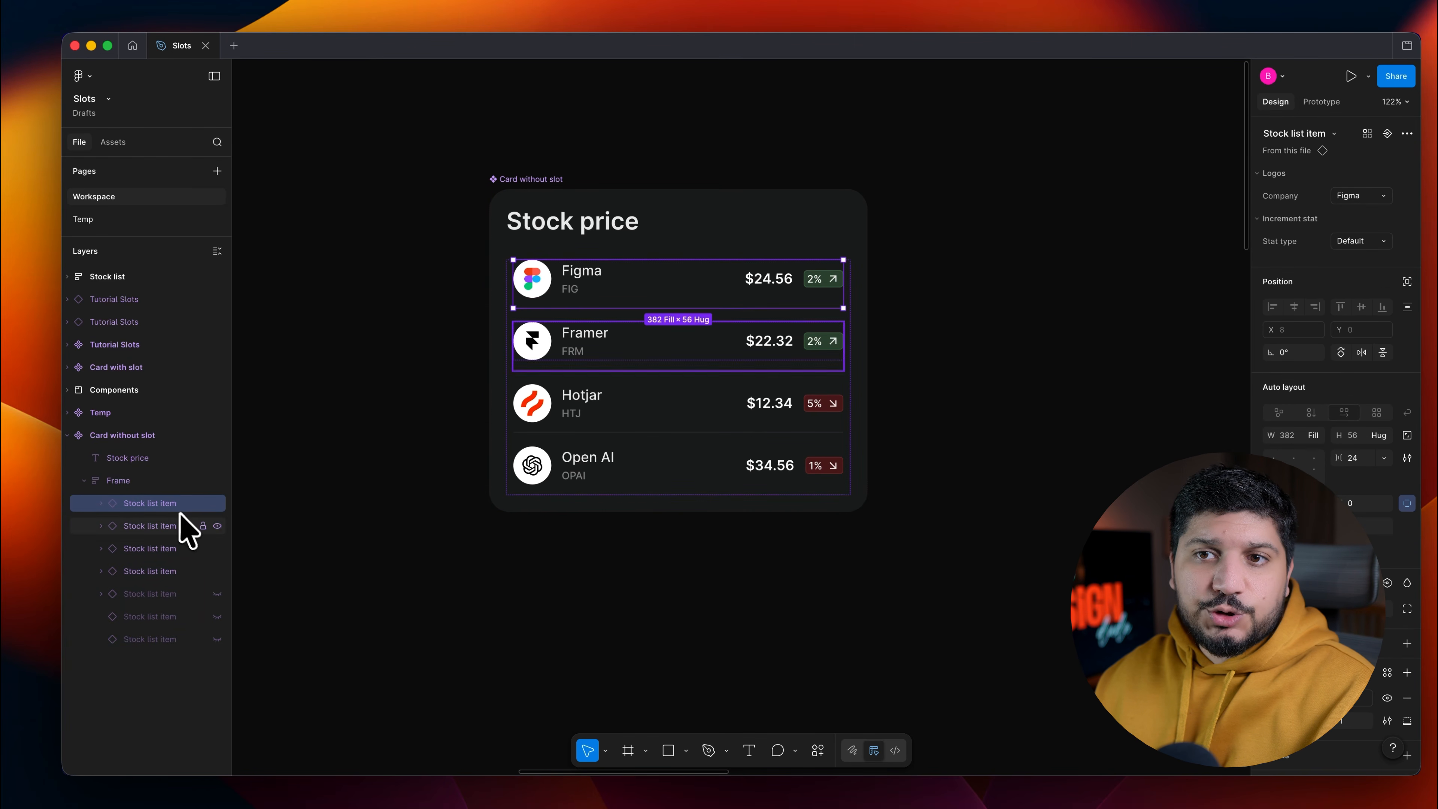
{"action": "left_click", "coordinate": [216, 593]}
{"action": "left_click", "coordinate": [217, 594]}
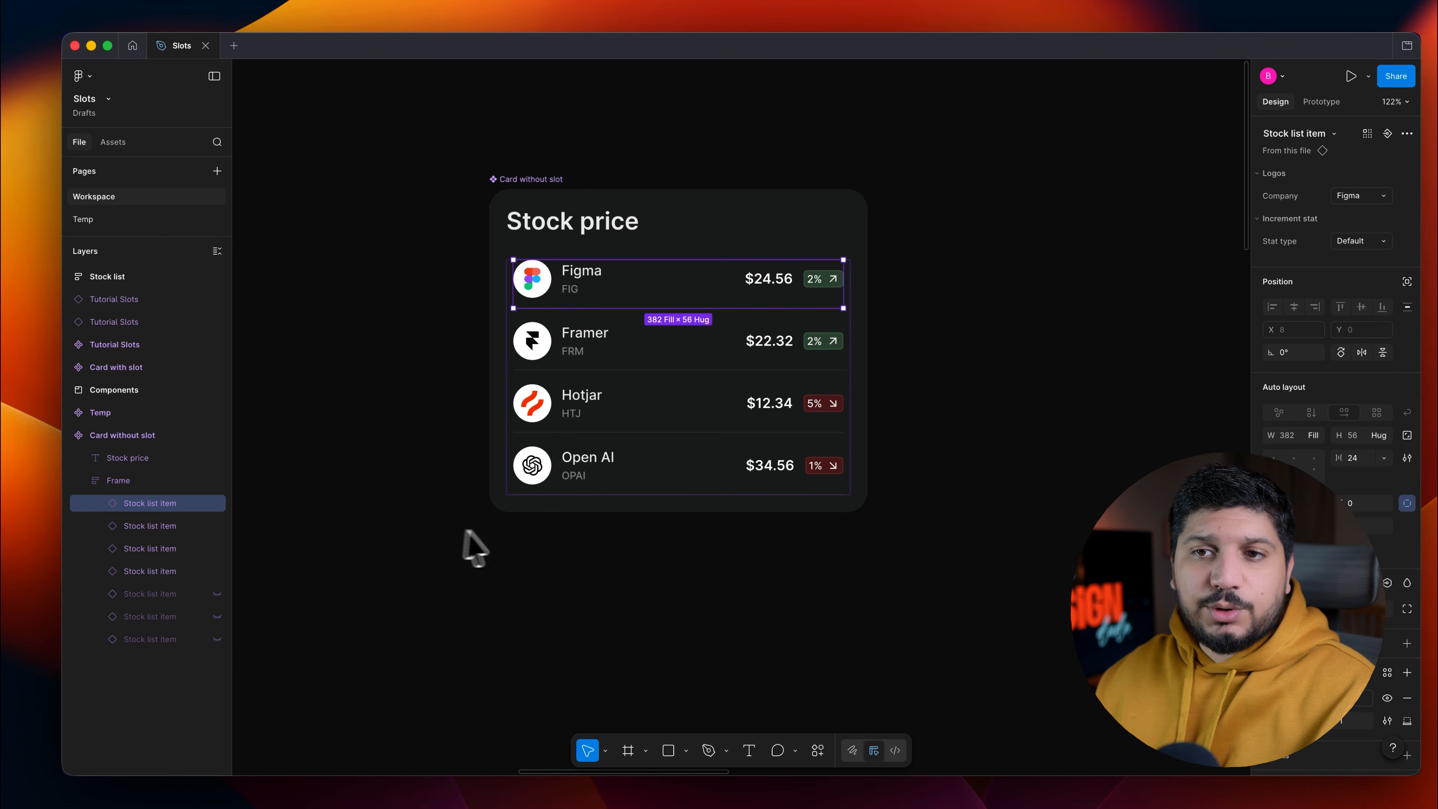
{"action": "left_click", "coordinate": [447, 549]}
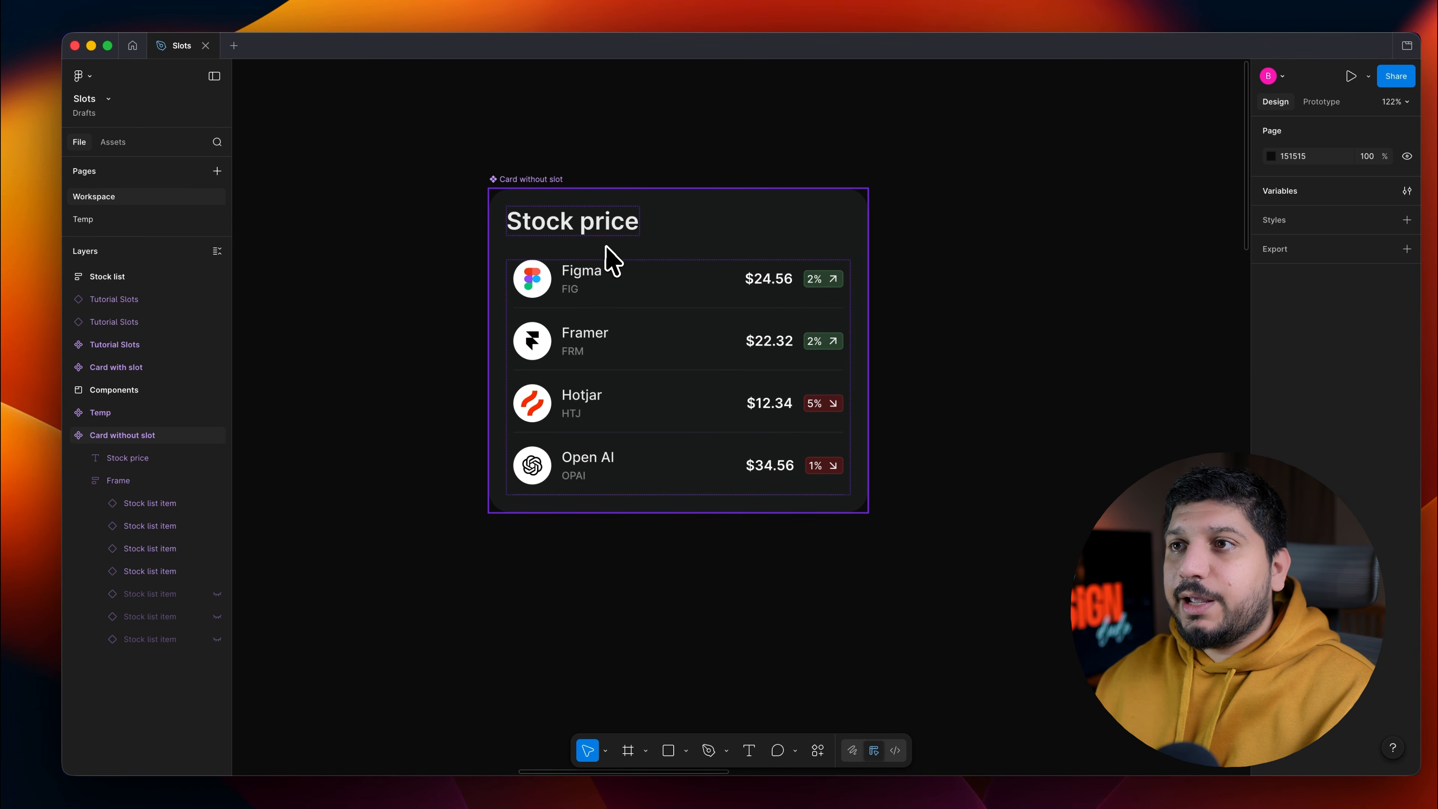
Step: Place an instance of the Card without slot component beside the main component at X -555, Y -485
{"action": "left_click", "coordinate": [591, 263]}
{"action": "left_click_drag", "start_coordinate": [571, 257], "coordinate": [981, 240], "text": "alt"}
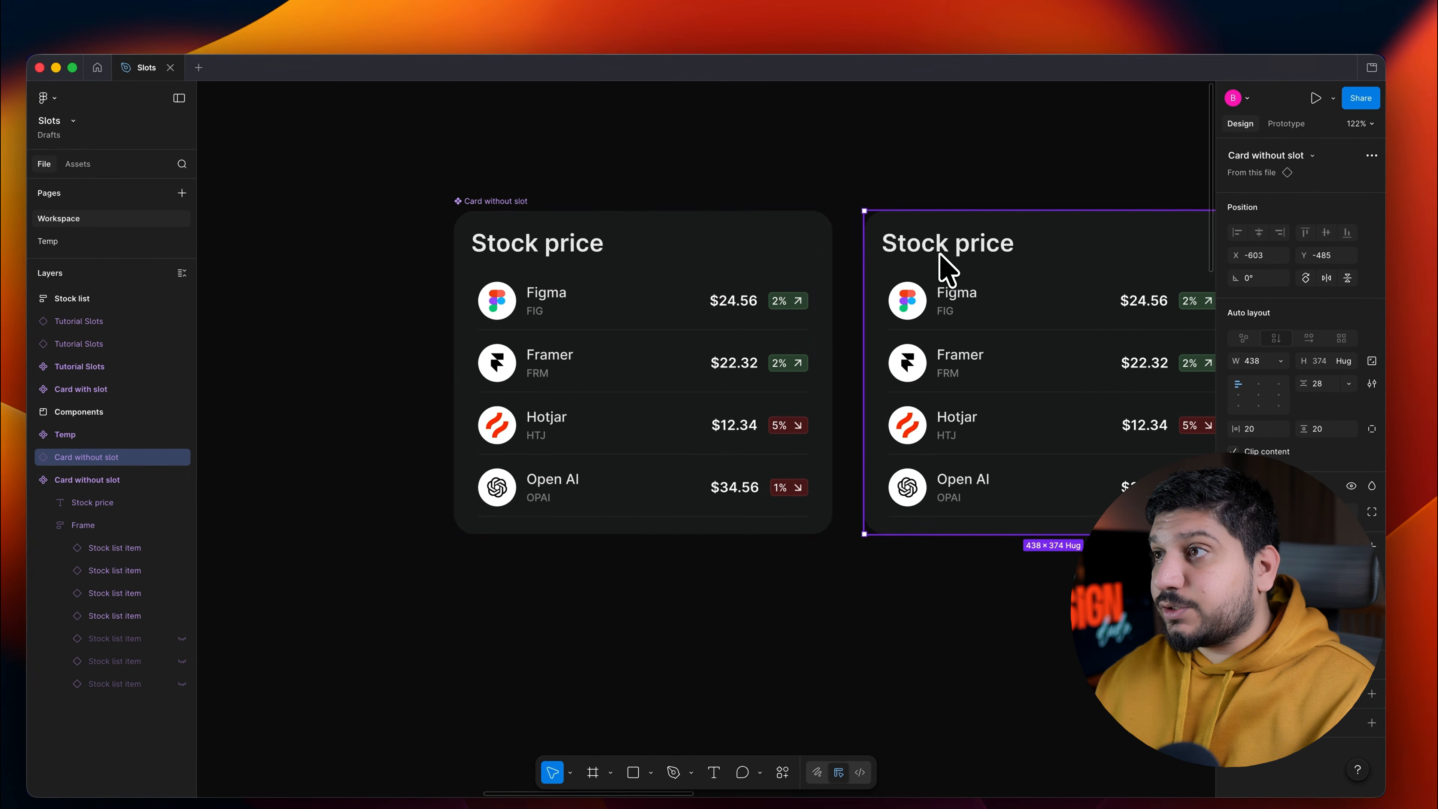
{"action": "scroll", "coordinate": [713, 345], "scroll_direction": "right", "scroll_amount": 6}
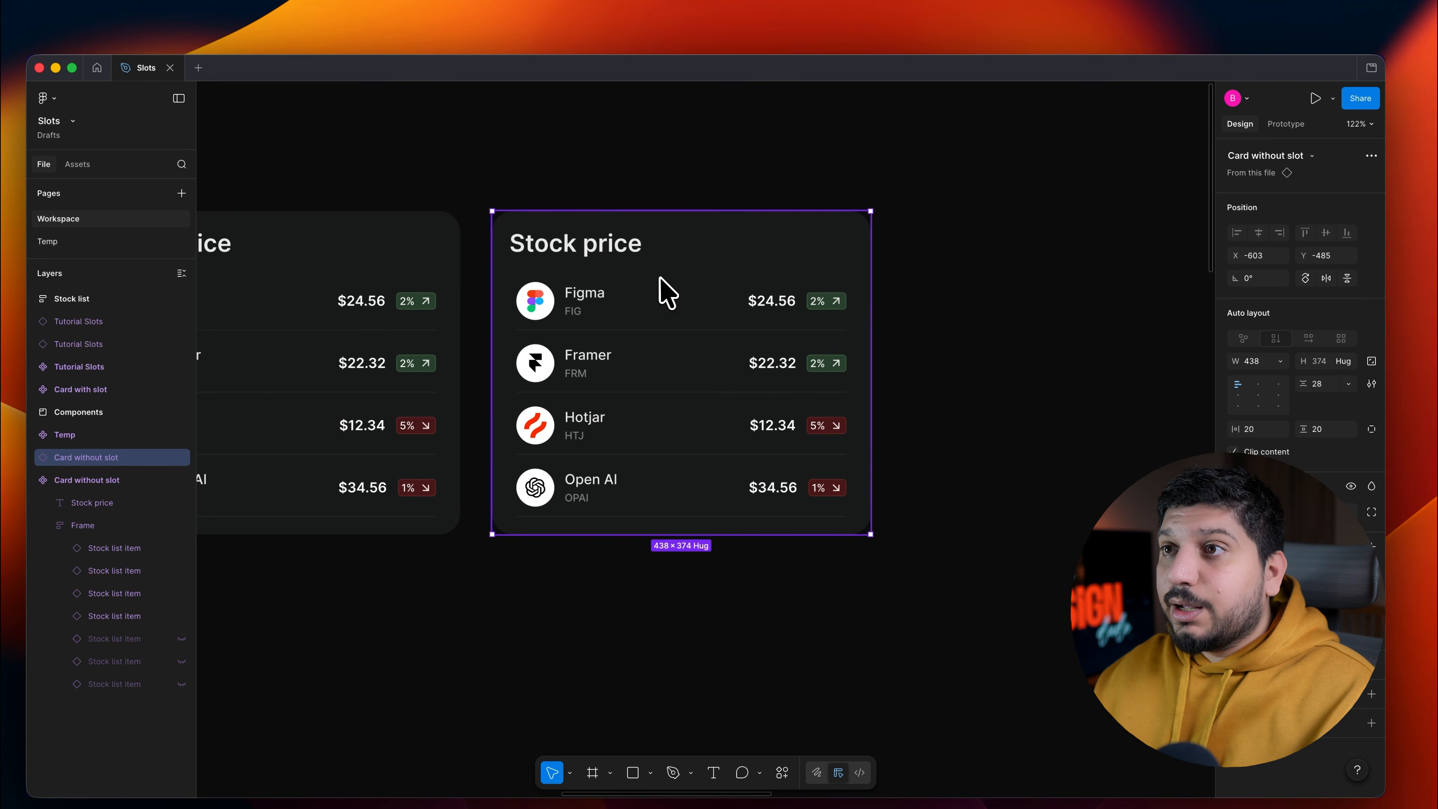
{"action": "left_click_drag", "start_coordinate": [661, 283], "coordinate": [703, 283]}
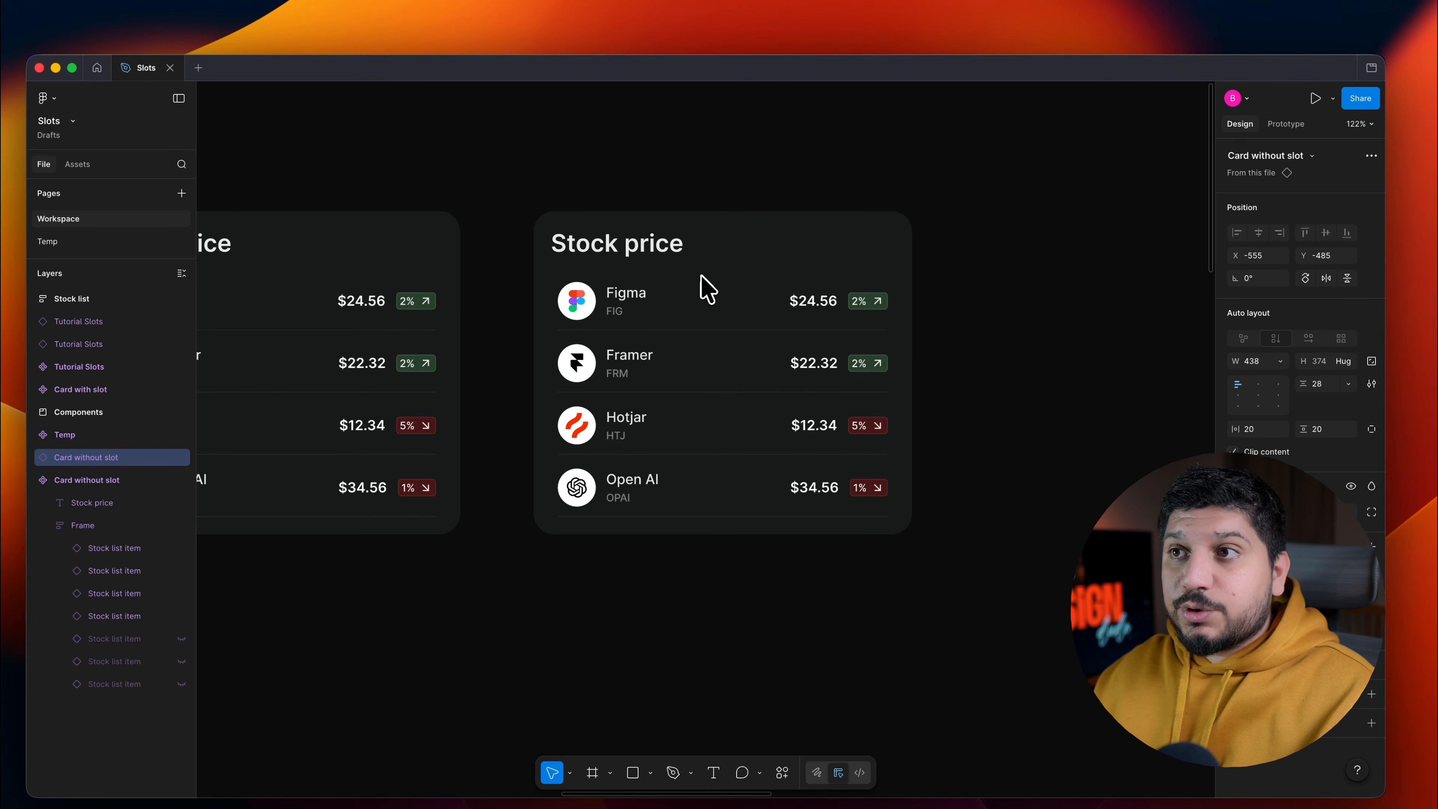
Step: Examine the instance's editable title text and the Company options of its first stock list item without changing them
{"action": "double_click", "coordinate": [599, 253]}
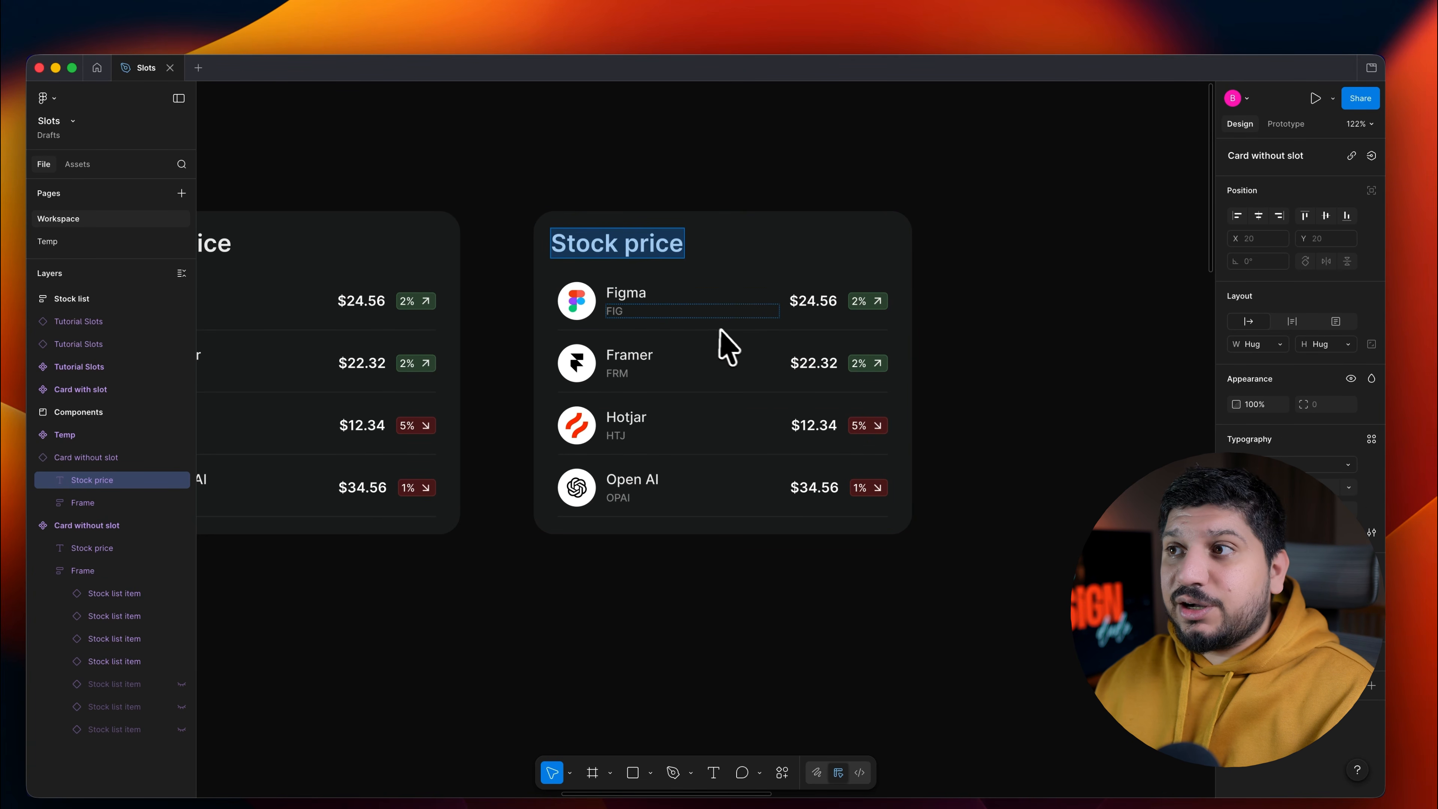
{"action": "key", "text": "Escape"}
{"action": "left_click", "coordinate": [741, 329]}
{"action": "left_click", "coordinate": [746, 331]}
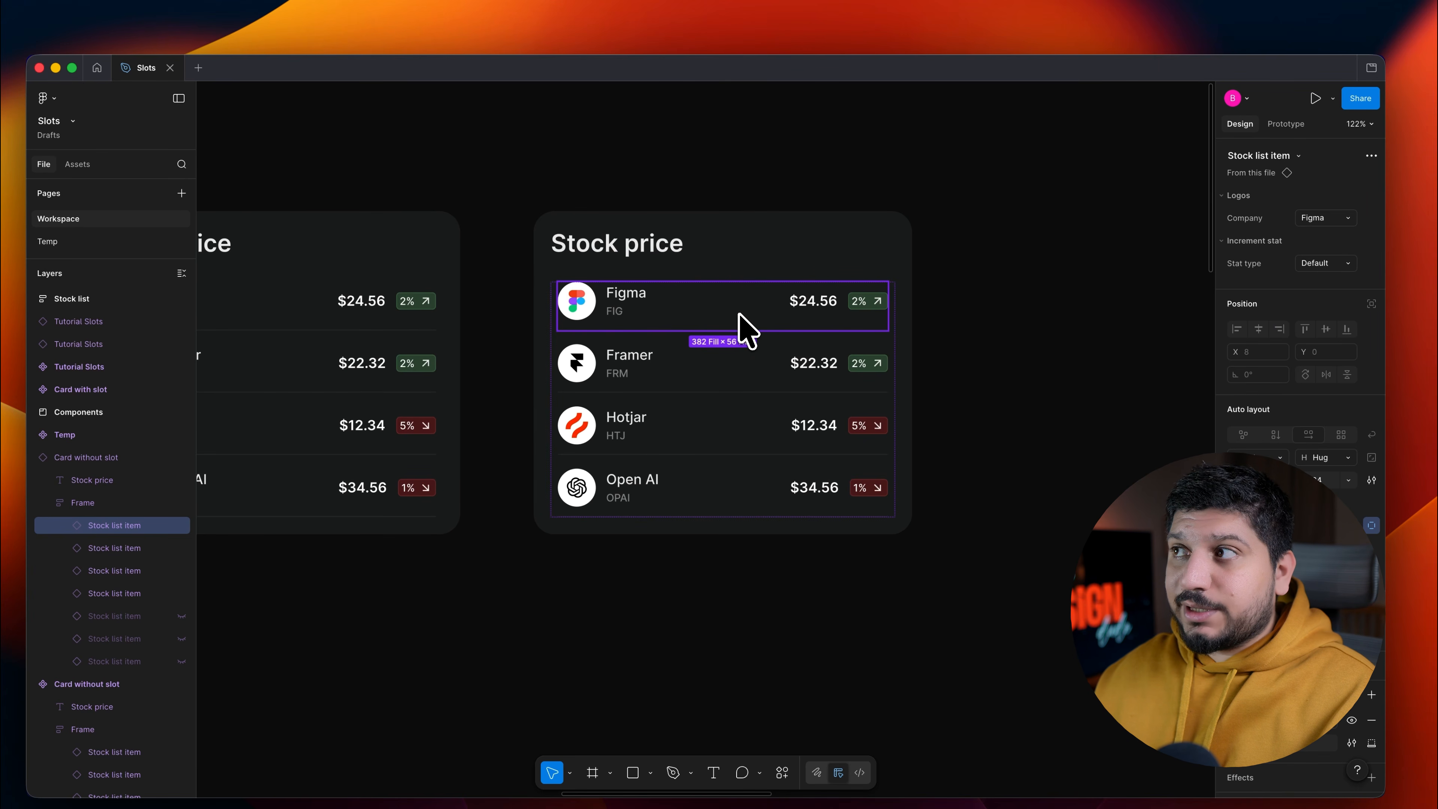
{"action": "left_click", "coordinate": [1326, 218]}
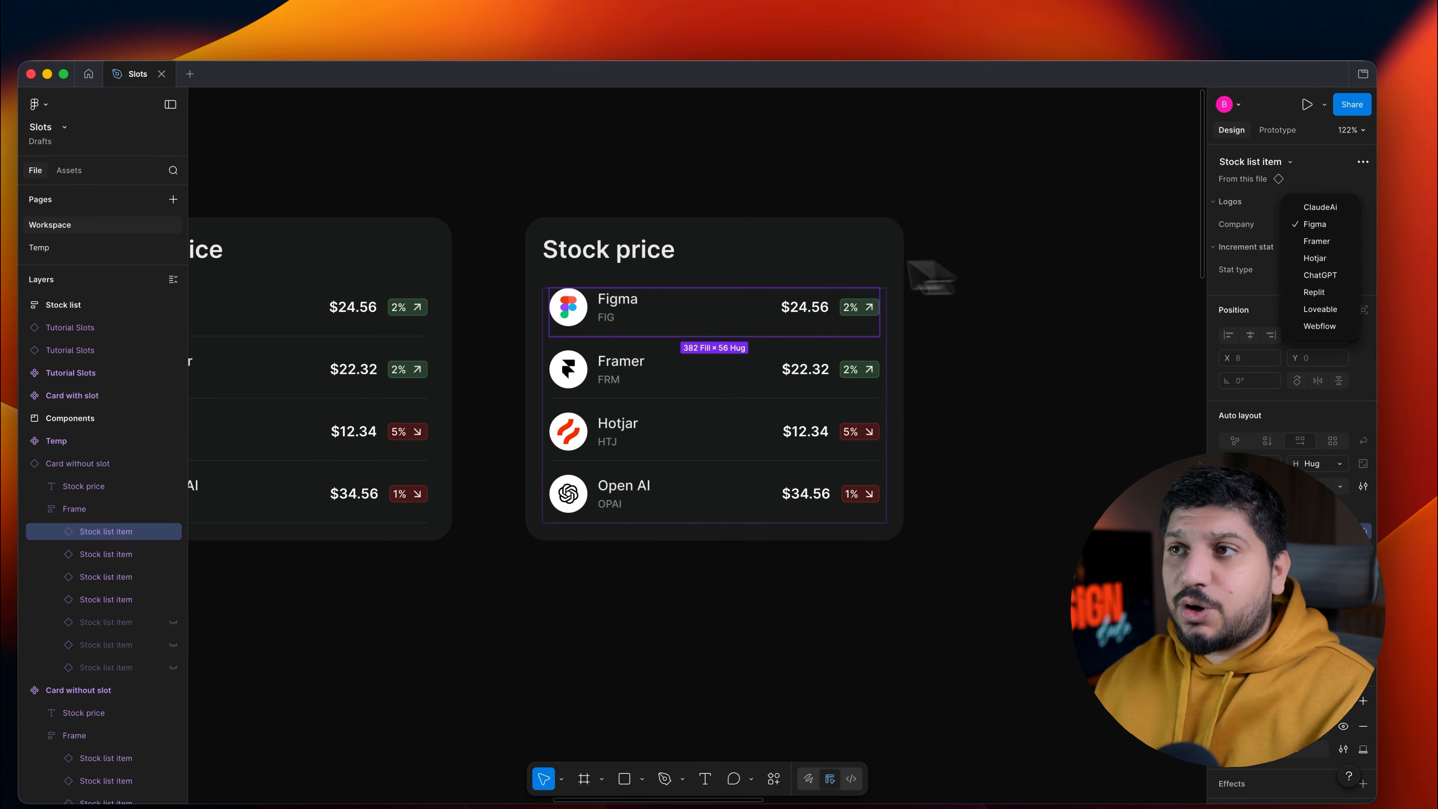
{"action": "left_click", "coordinate": [755, 267]}
{"action": "left_click", "coordinate": [756, 266]}
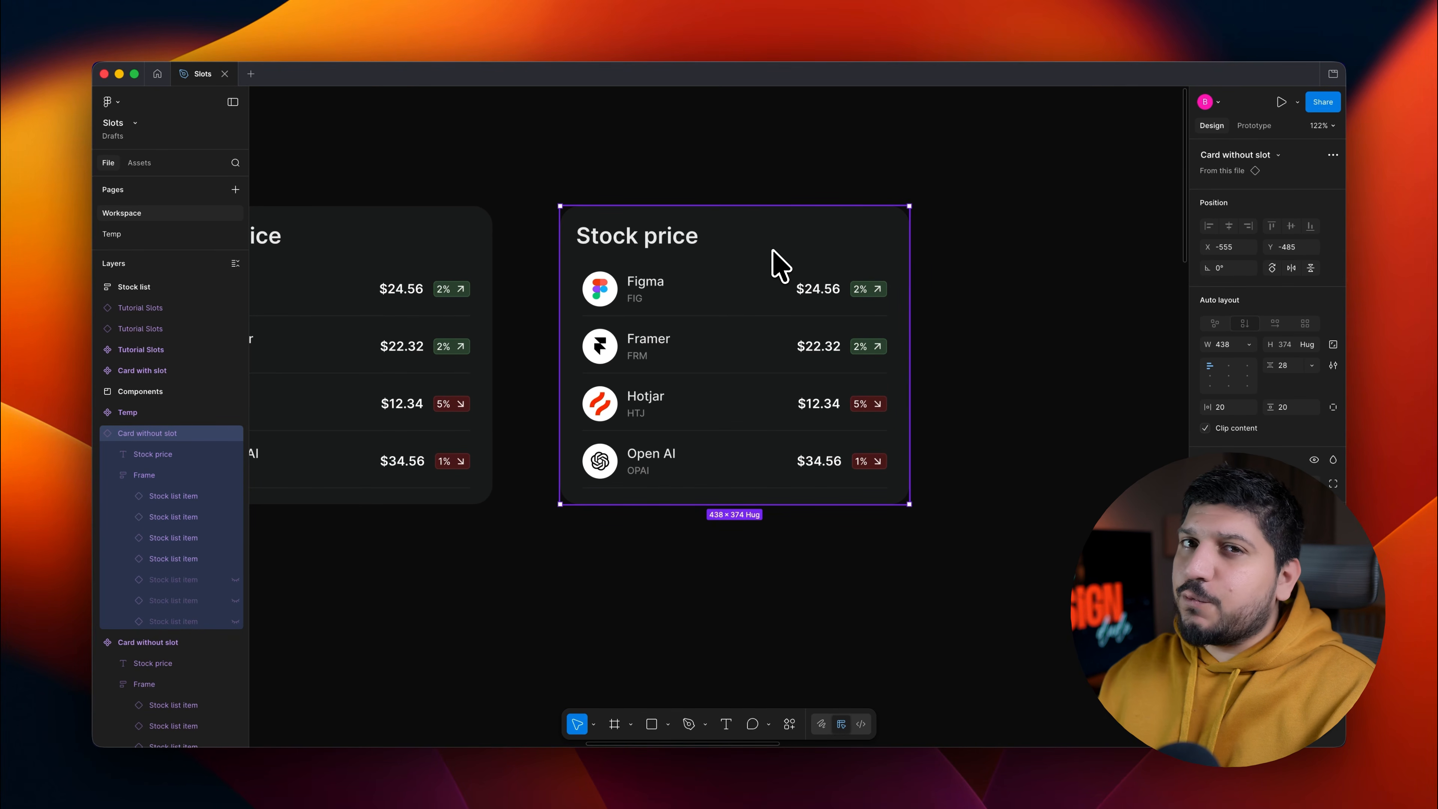
Step: Copy the primary Button from the Components frame onto the empty canvas near the card instance
{"action": "scroll", "coordinate": [774, 252], "scroll_direction": "right", "scroll_amount": 10}
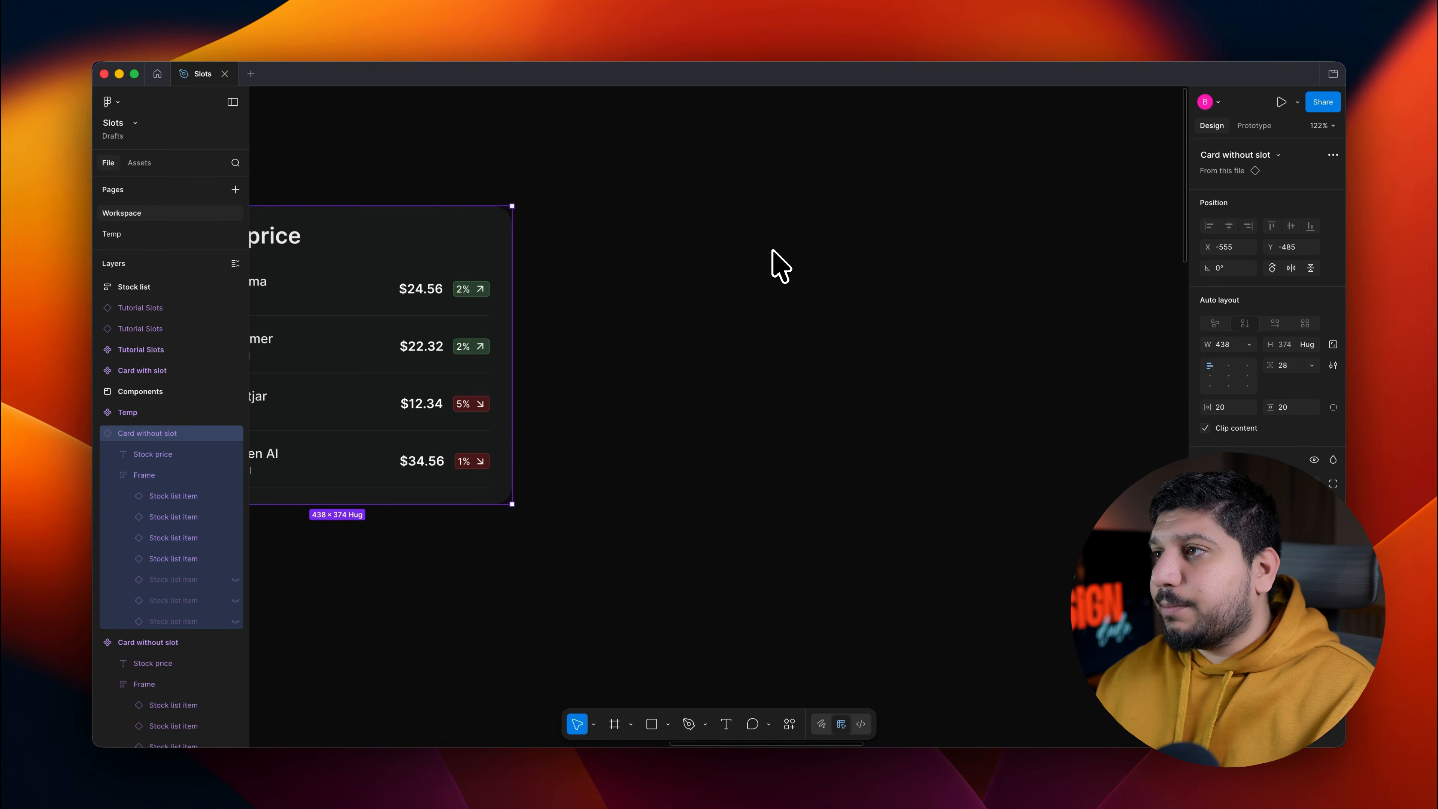
{"action": "scroll", "coordinate": [773, 252], "scroll_direction": "down", "scroll_amount": 5}
{"action": "scroll", "coordinate": [779, 262], "scroll_direction": "right", "scroll_amount": 4}
{"action": "left_click", "coordinate": [831, 381]}
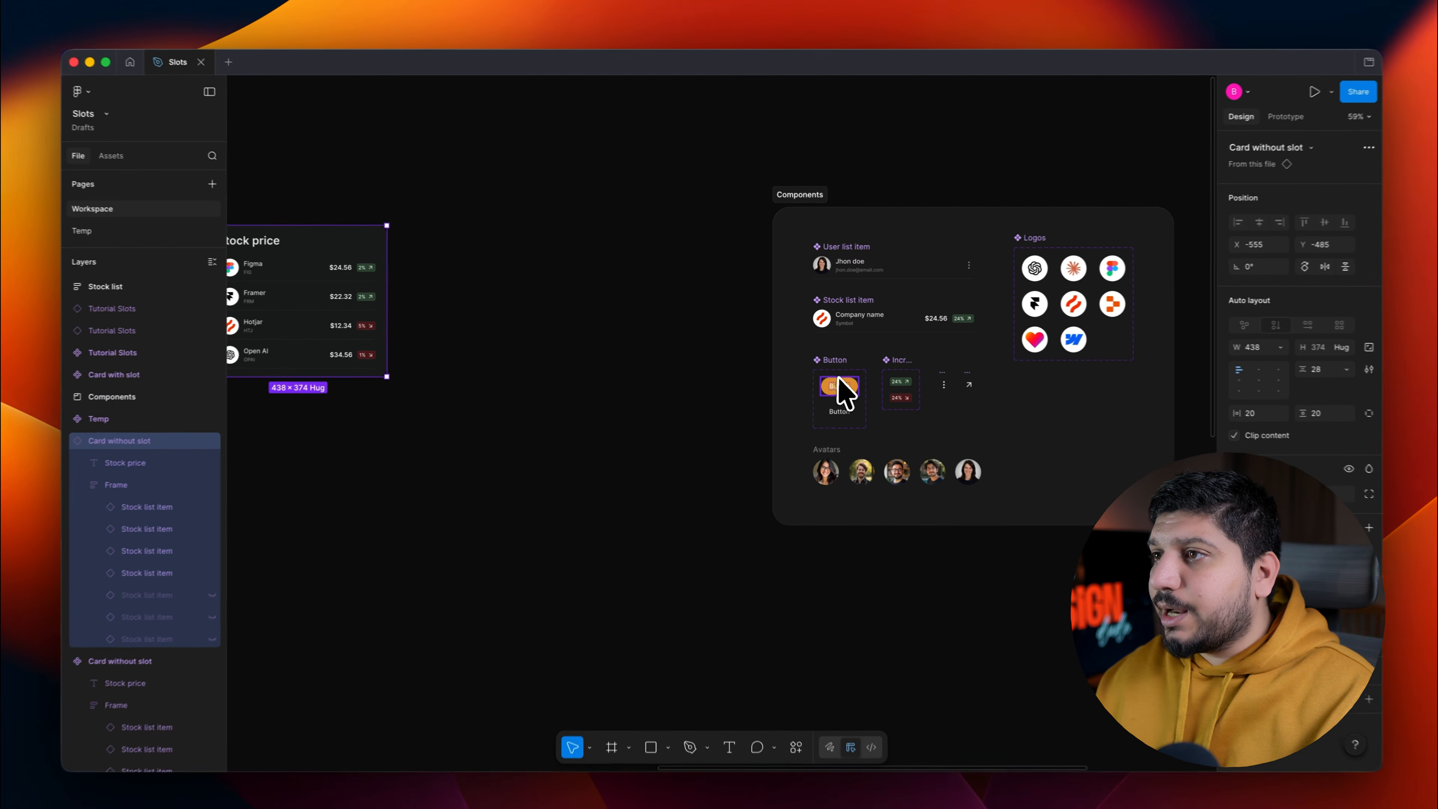
{"action": "left_click_drag", "start_coordinate": [849, 389], "coordinate": [464, 334], "text": "alt"}
Step: Try to insert the copied button into the content of the Card without slot instance
{"action": "scroll", "coordinate": [465, 334], "scroll_direction": "left", "scroll_amount": 4}
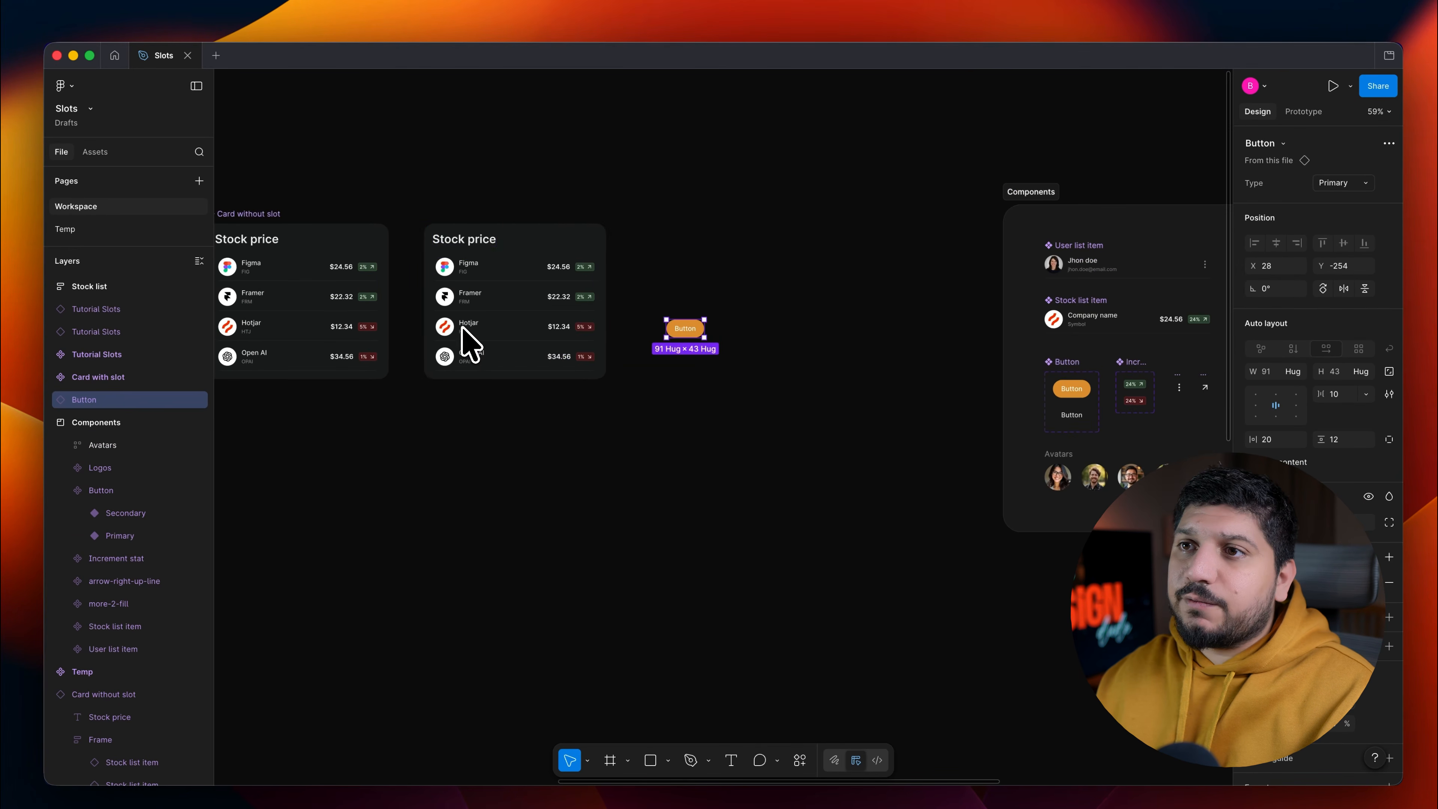
{"action": "scroll", "coordinate": [510, 334], "scroll_direction": "up", "scroll_amount": 4}
{"action": "left_click_drag", "start_coordinate": [757, 339], "coordinate": [503, 314]}
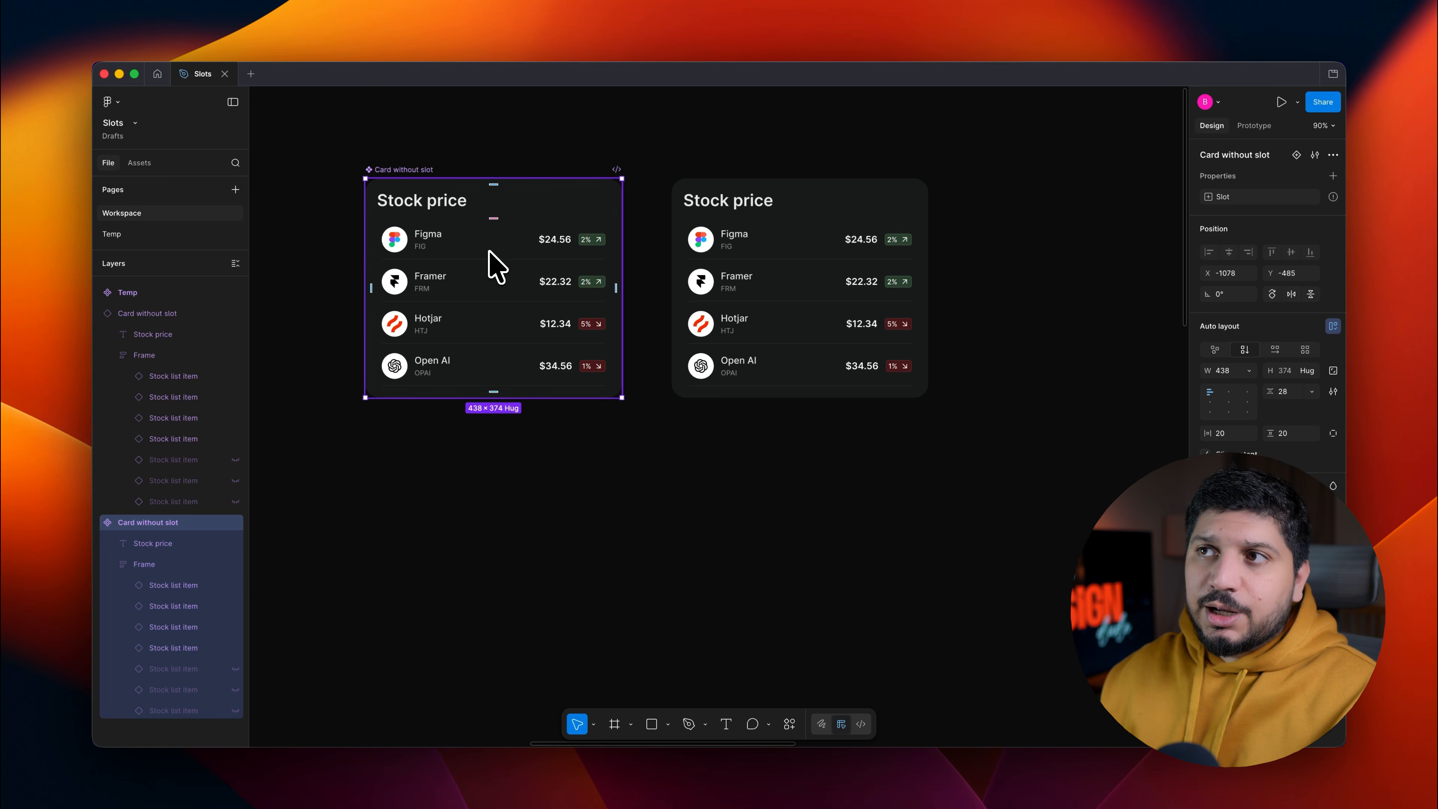
Step: Check the actions offered for the Card without slot instance without detaching it
{"action": "left_click", "coordinate": [704, 222]}
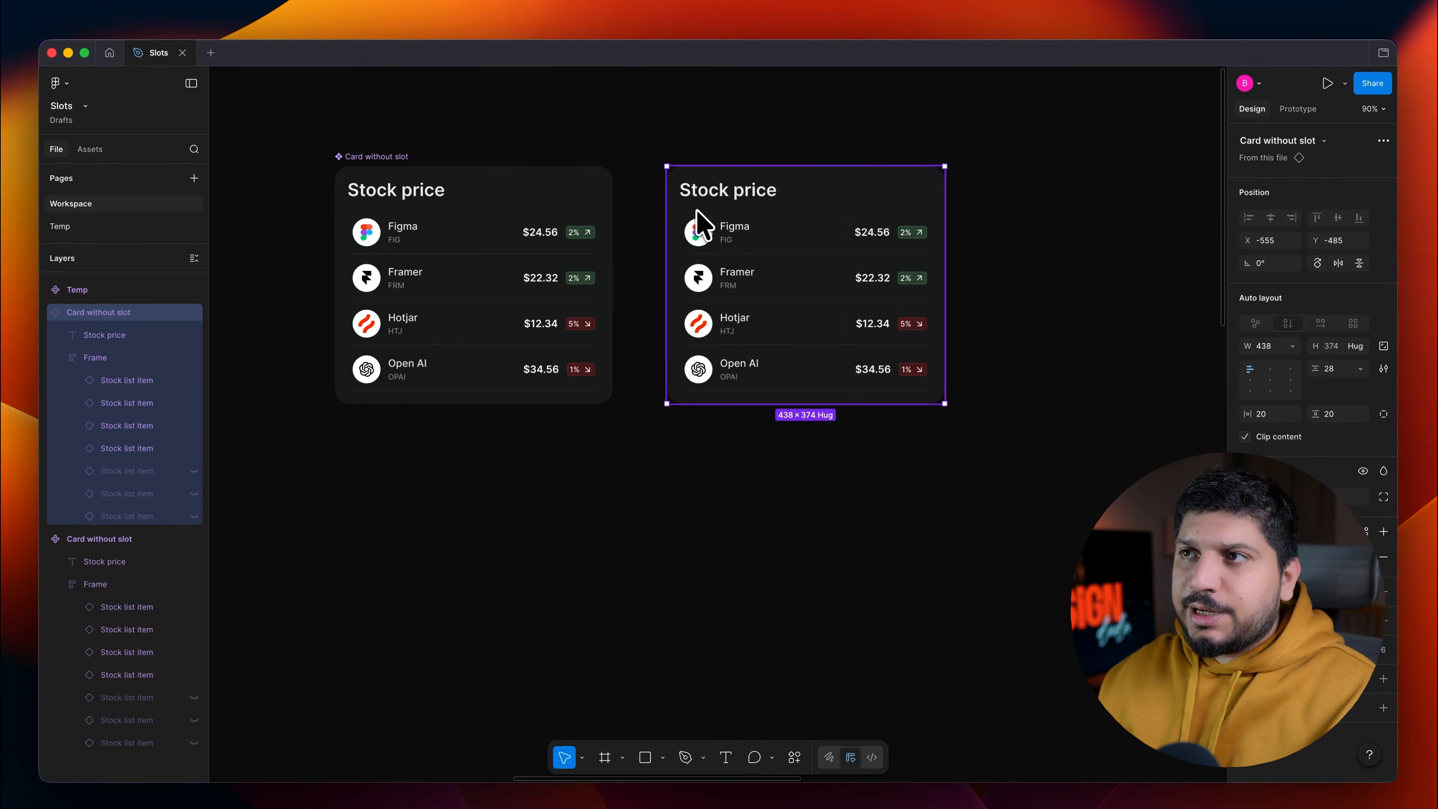
{"action": "right_click", "coordinate": [704, 222]}
{"action": "left_click", "coordinate": [991, 366]}
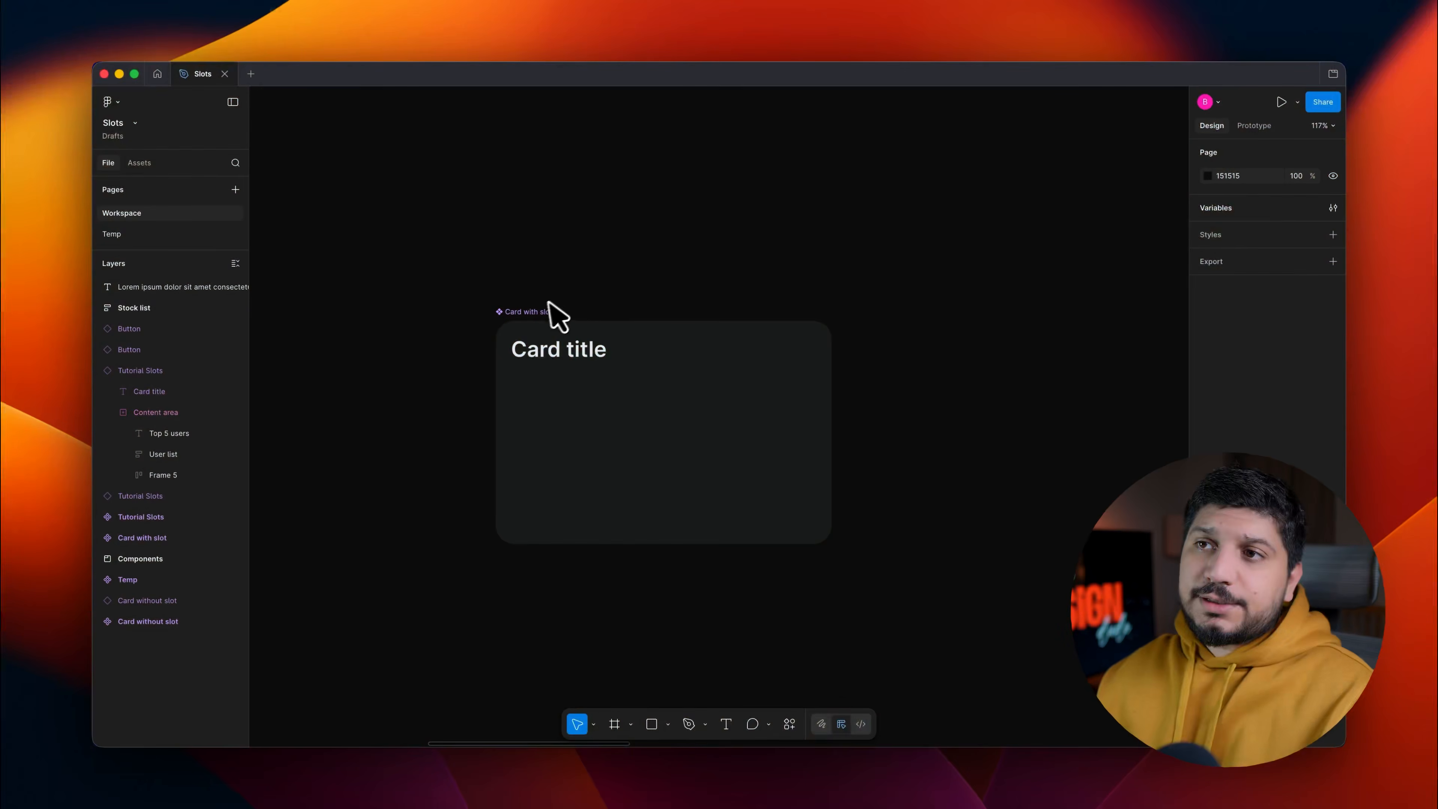
Step: Place an instance of the Card with slot component beside its main component at X -1022, Y 1615
{"action": "left_click", "coordinate": [543, 306]}
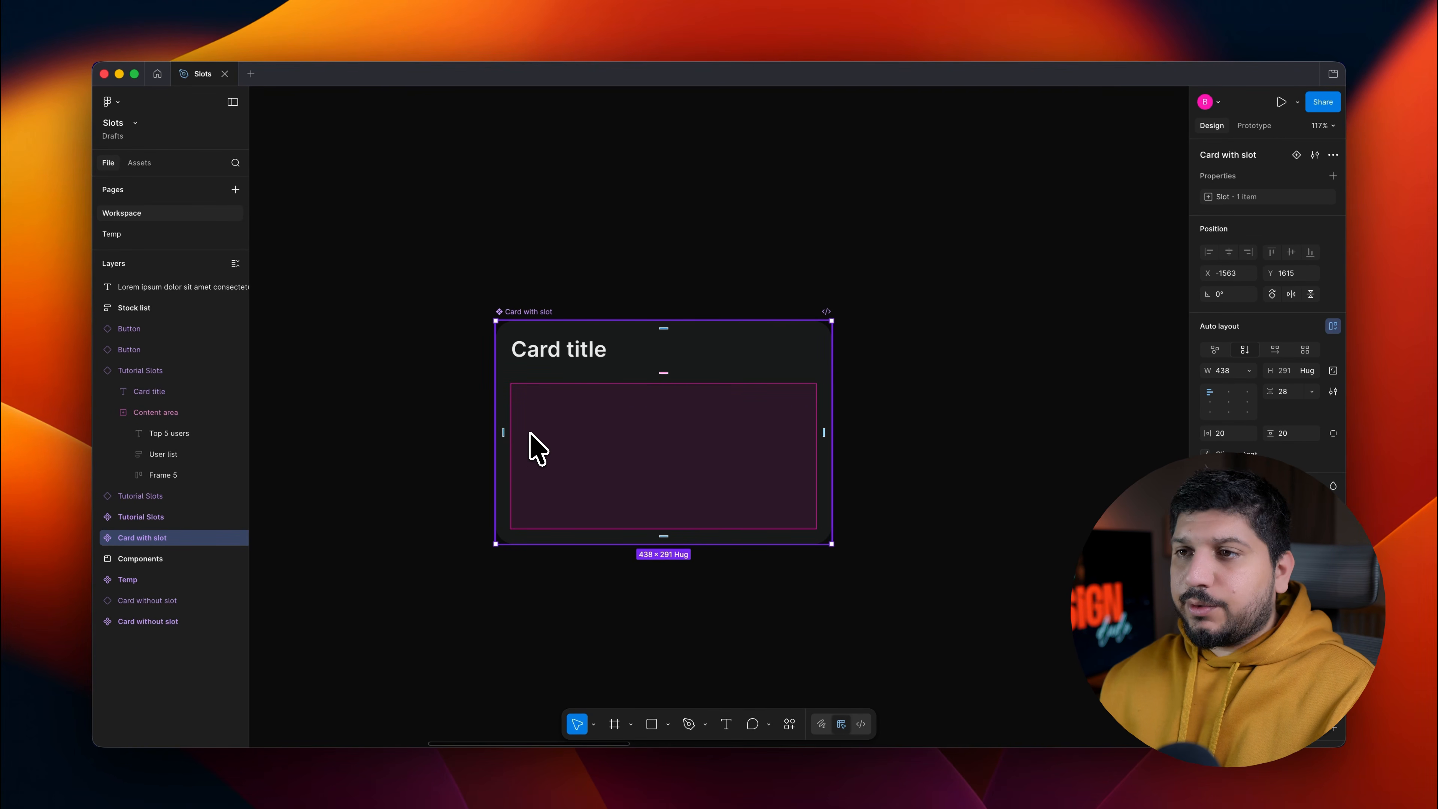
{"action": "left_click_drag", "start_coordinate": [532, 382], "coordinate": [948, 391], "text": "alt"}
{"action": "scroll", "coordinate": [883, 394], "scroll_direction": "right", "scroll_amount": 3}
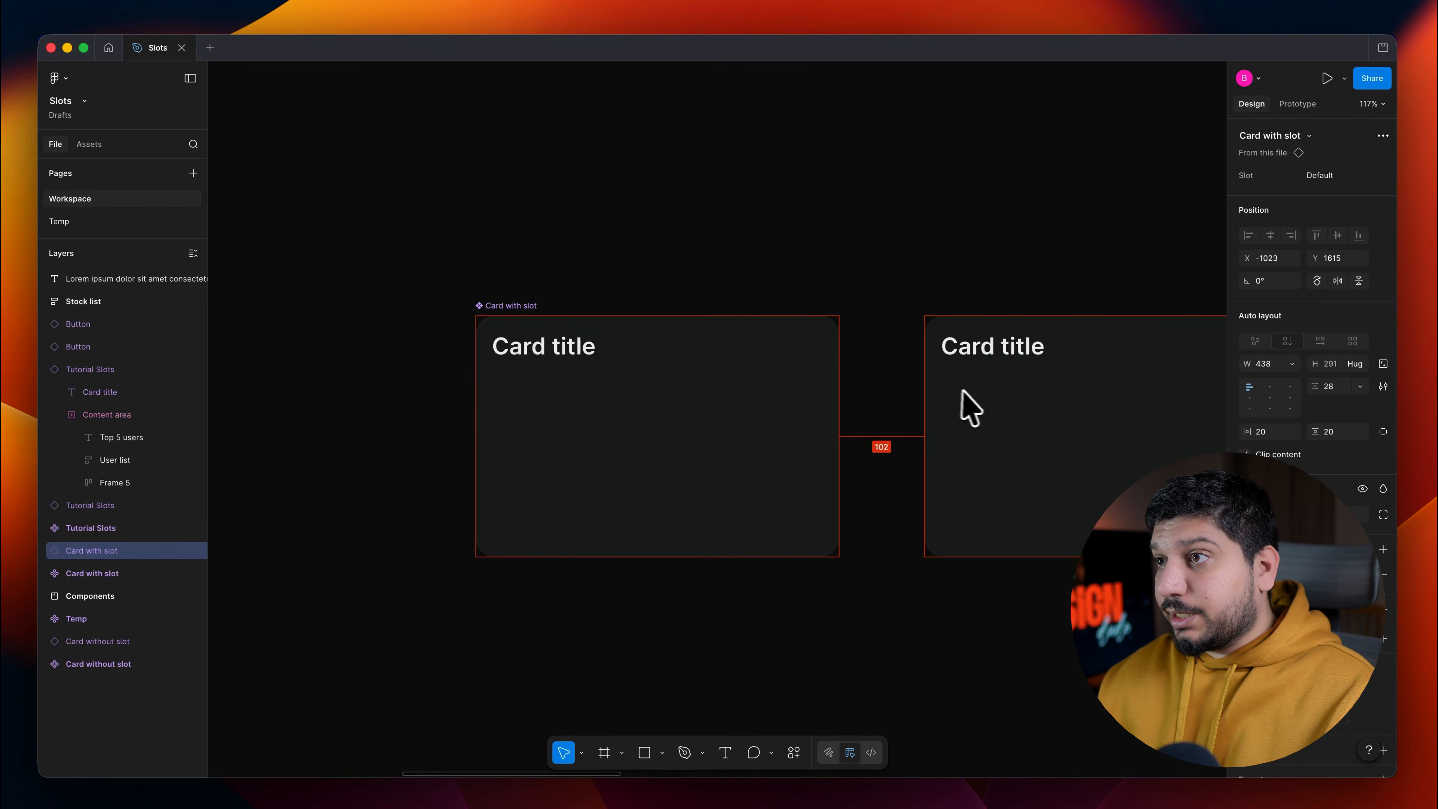
{"action": "scroll", "coordinate": [829, 397], "scroll_direction": "right", "scroll_amount": 3}
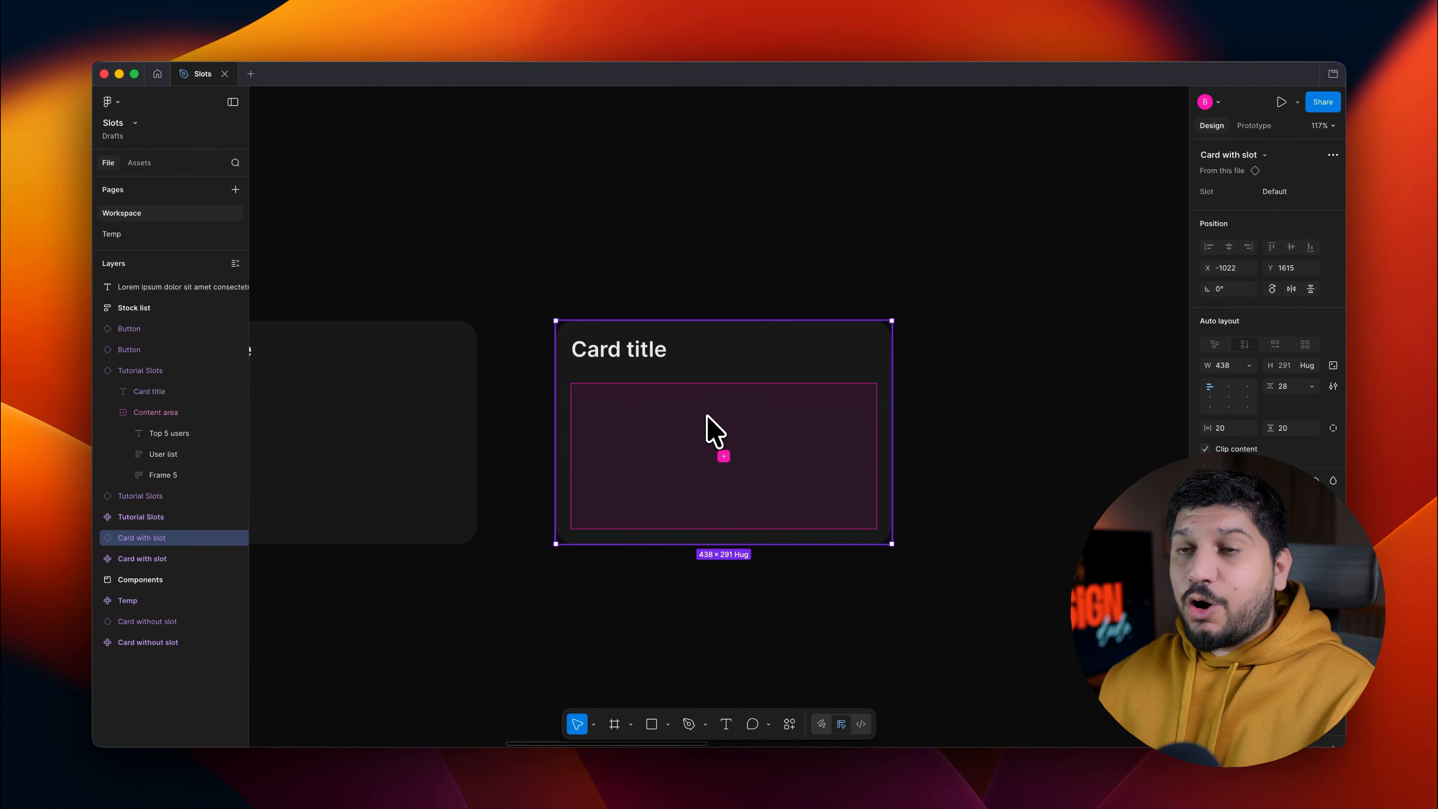
Step: Copy the Lorem ipsum paragraph into the empty slot of the Card with slot instance
{"action": "scroll", "coordinate": [589, 396], "scroll_direction": "down", "scroll_amount": 2}
{"action": "scroll", "coordinate": [558, 346], "scroll_direction": "up", "scroll_amount": 4}
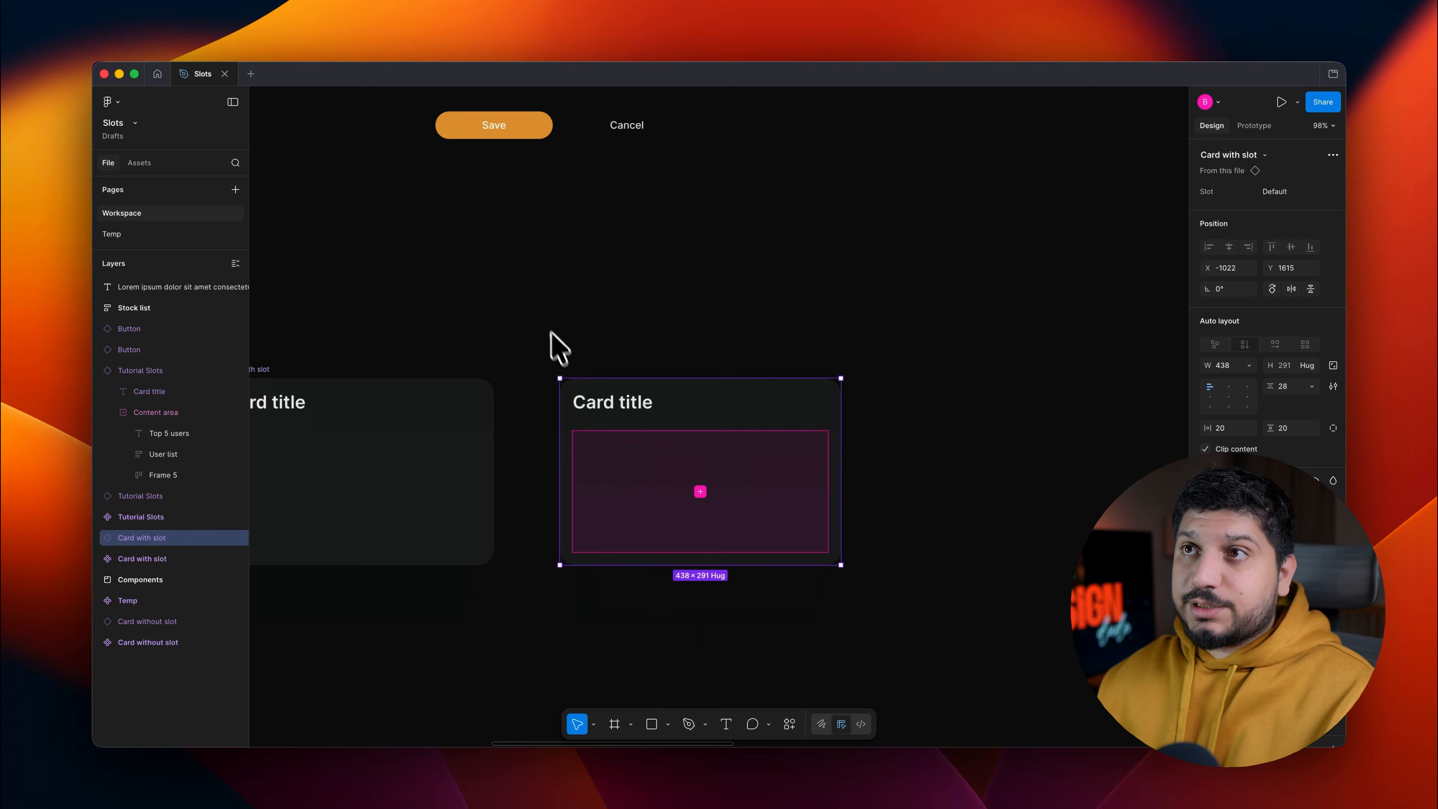
{"action": "left_click", "coordinate": [536, 238]}
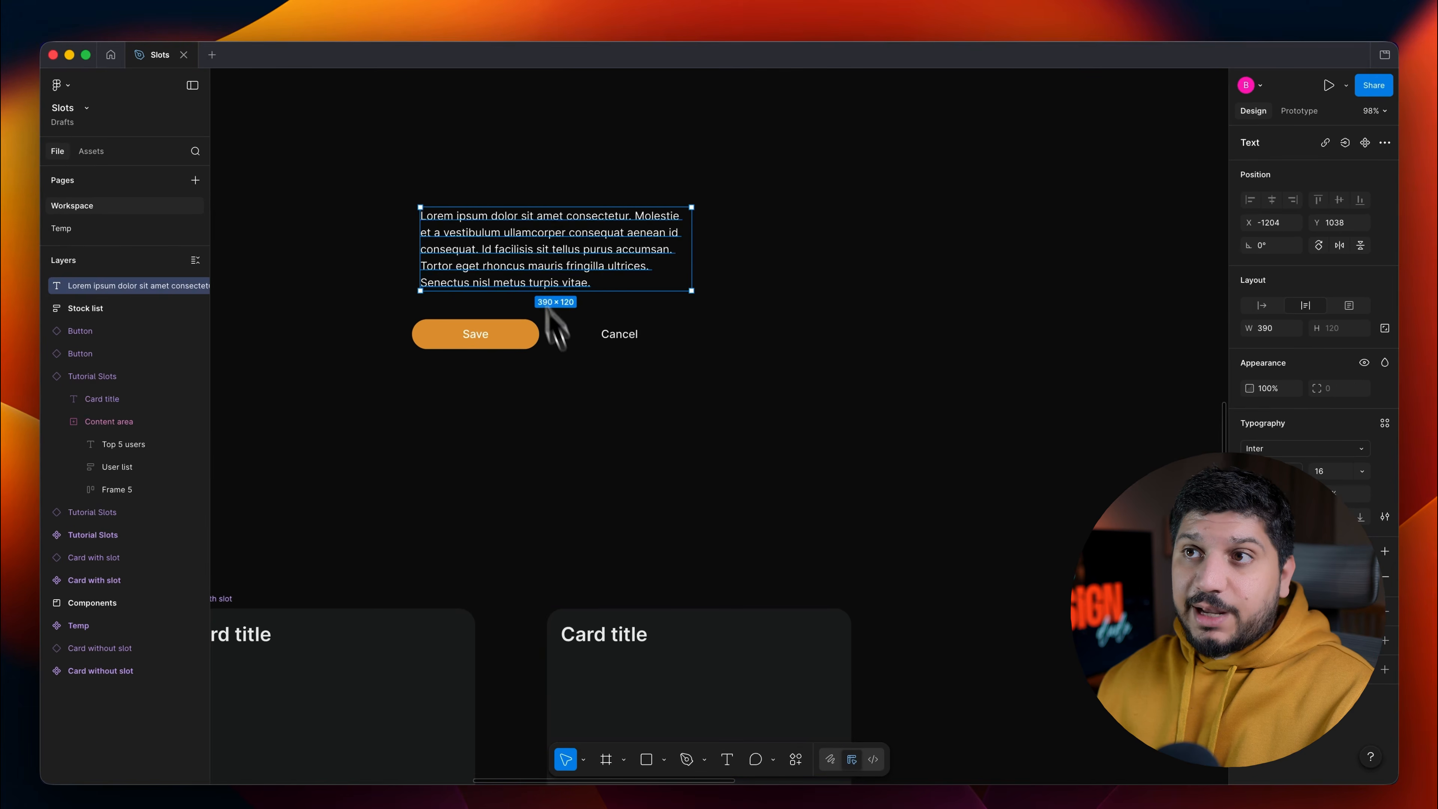
{"action": "scroll", "coordinate": [544, 271], "scroll_direction": "down", "scroll_amount": 3}
{"action": "left_click_drag", "start_coordinate": [530, 225], "coordinate": [688, 555]}
{"action": "left_click", "coordinate": [937, 459]}
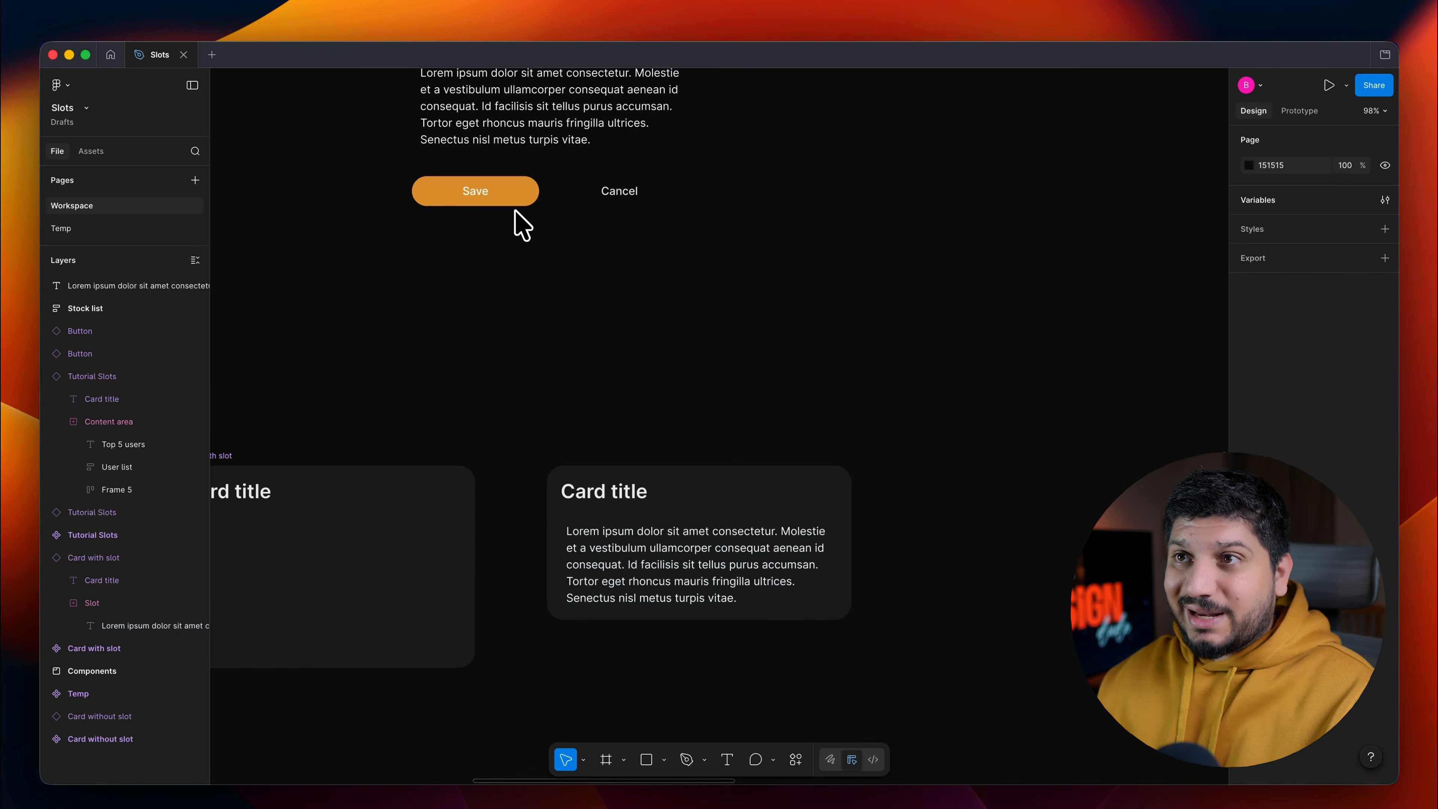
Step: Copy the Save and Cancel buttons into the slot below the paragraph and wrap them in a horizontal auto layout
{"action": "left_click_drag", "start_coordinate": [521, 195], "coordinate": [699, 598]}
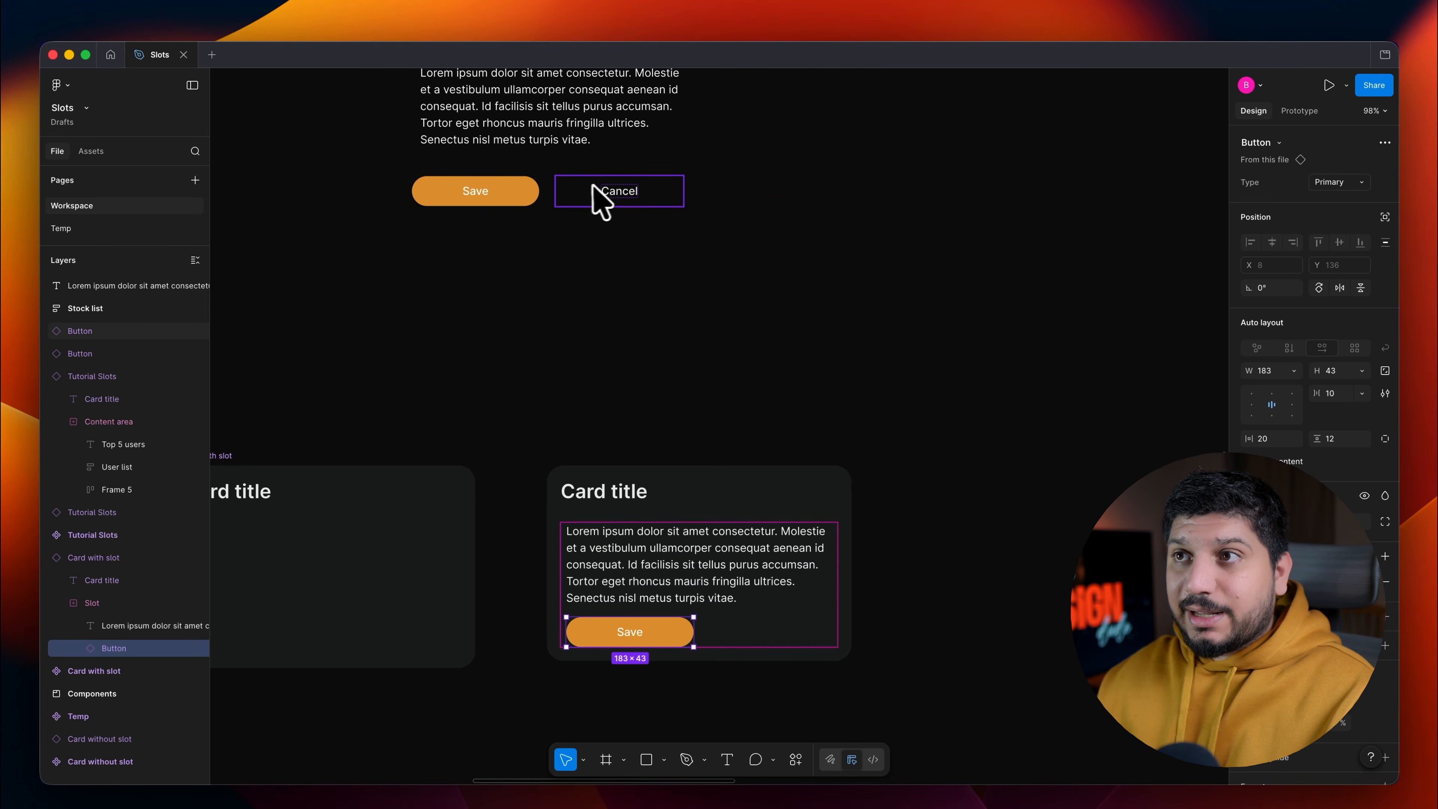
{"action": "left_click_drag", "start_coordinate": [684, 199], "coordinate": [675, 632]}
{"action": "left_click", "coordinate": [652, 652], "text": "shift"}
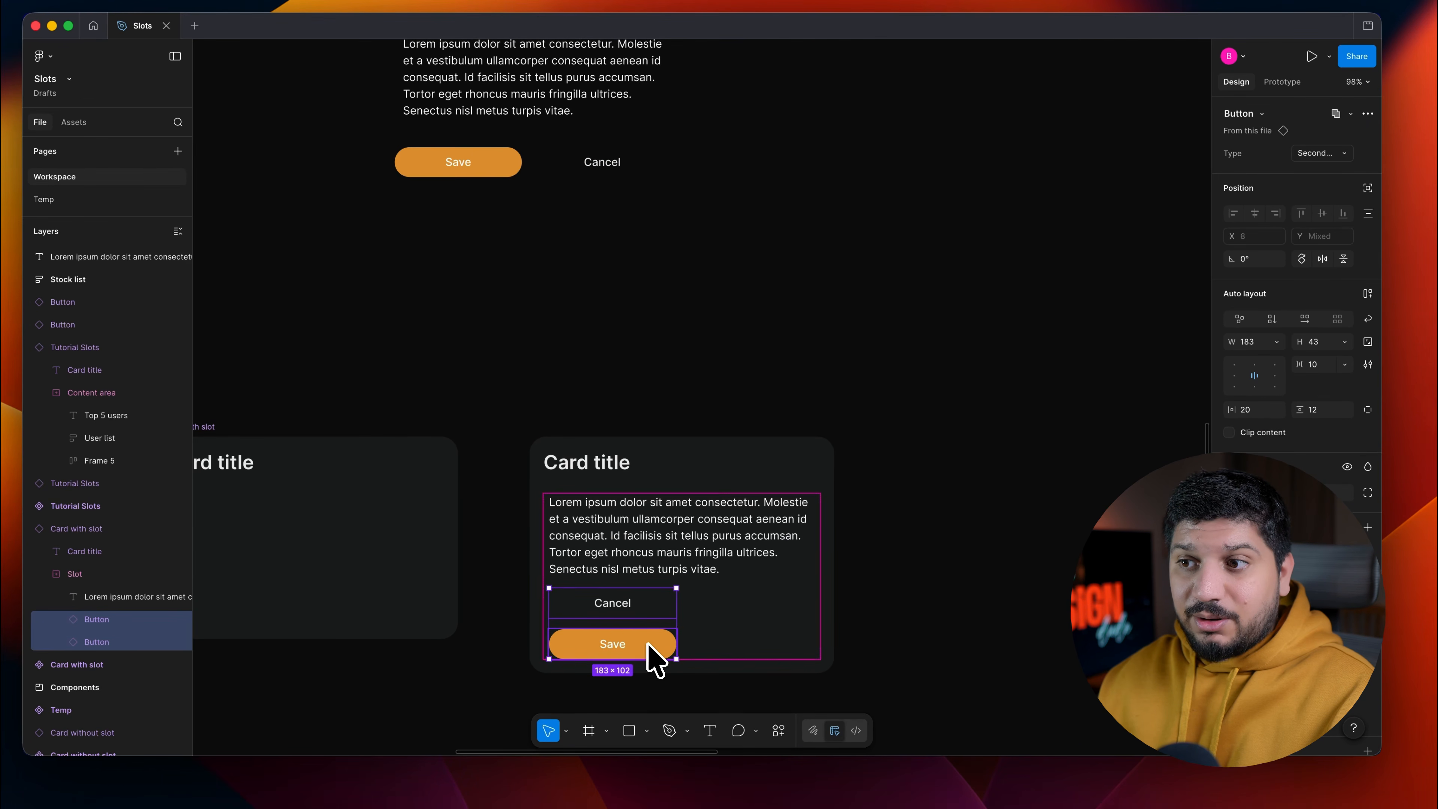
{"action": "key", "text": "shift+a"}
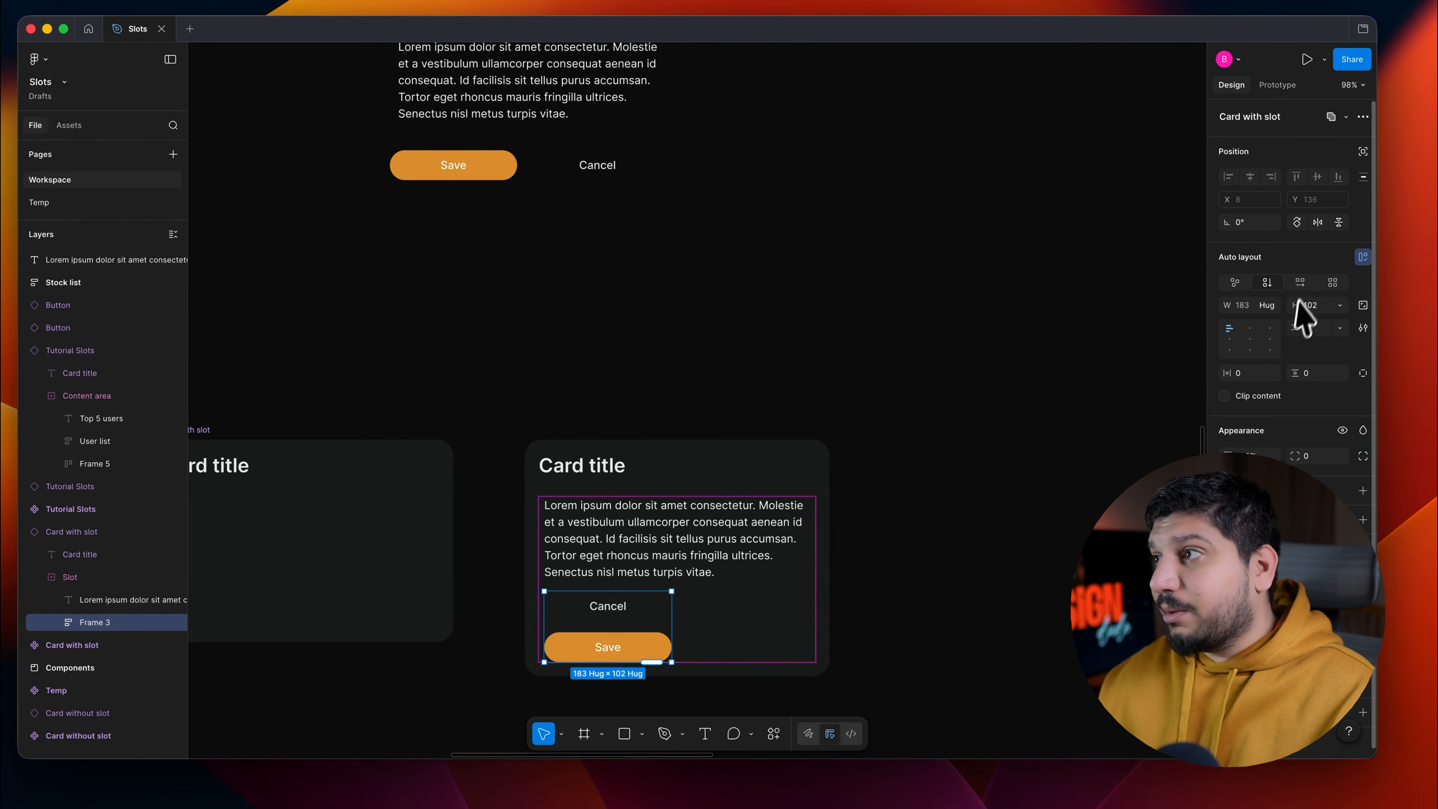
{"action": "left_click", "coordinate": [1300, 282]}
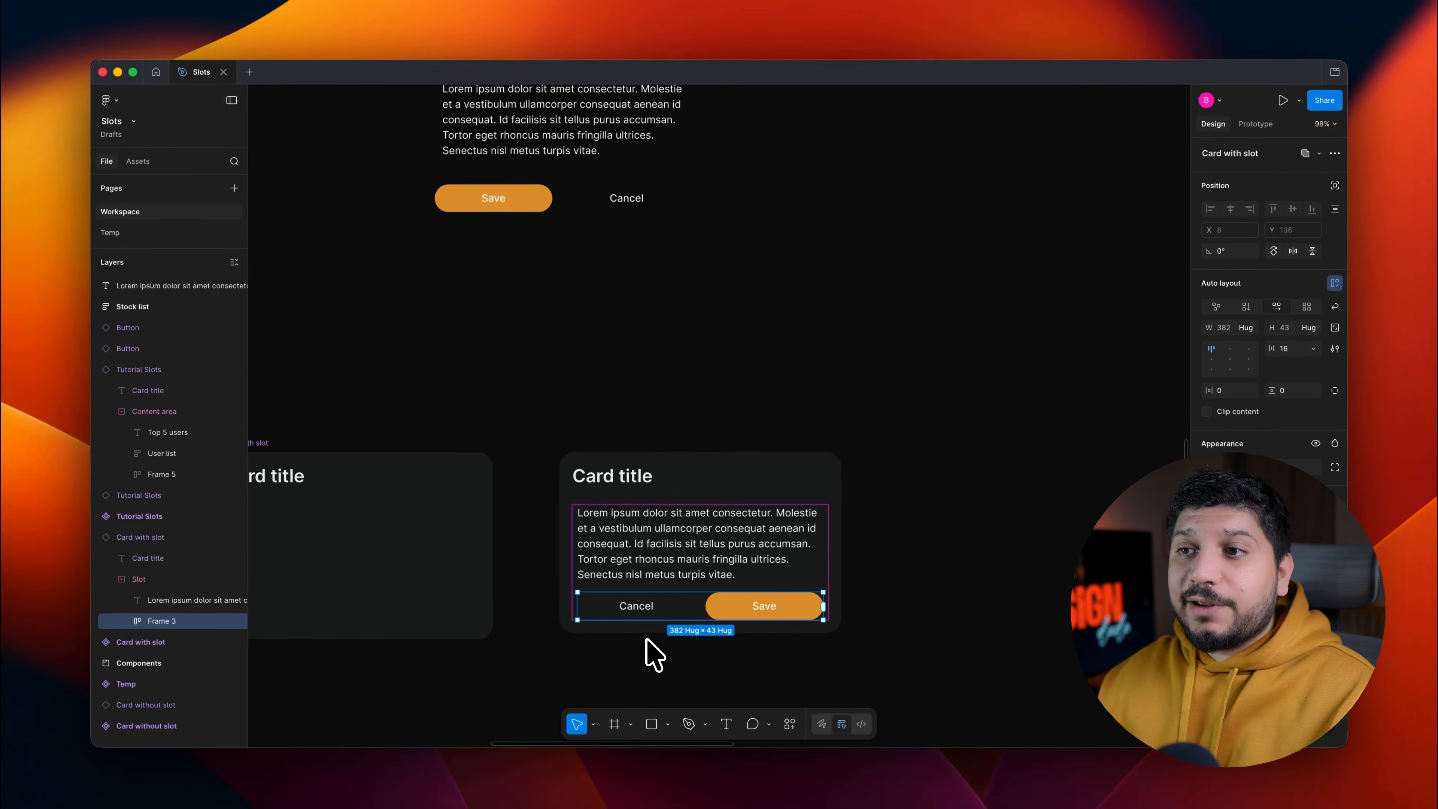
Step: Look at the empty slot area of the main Card with slot component
{"action": "scroll", "coordinate": [652, 654], "scroll_direction": "left", "scroll_amount": 5}
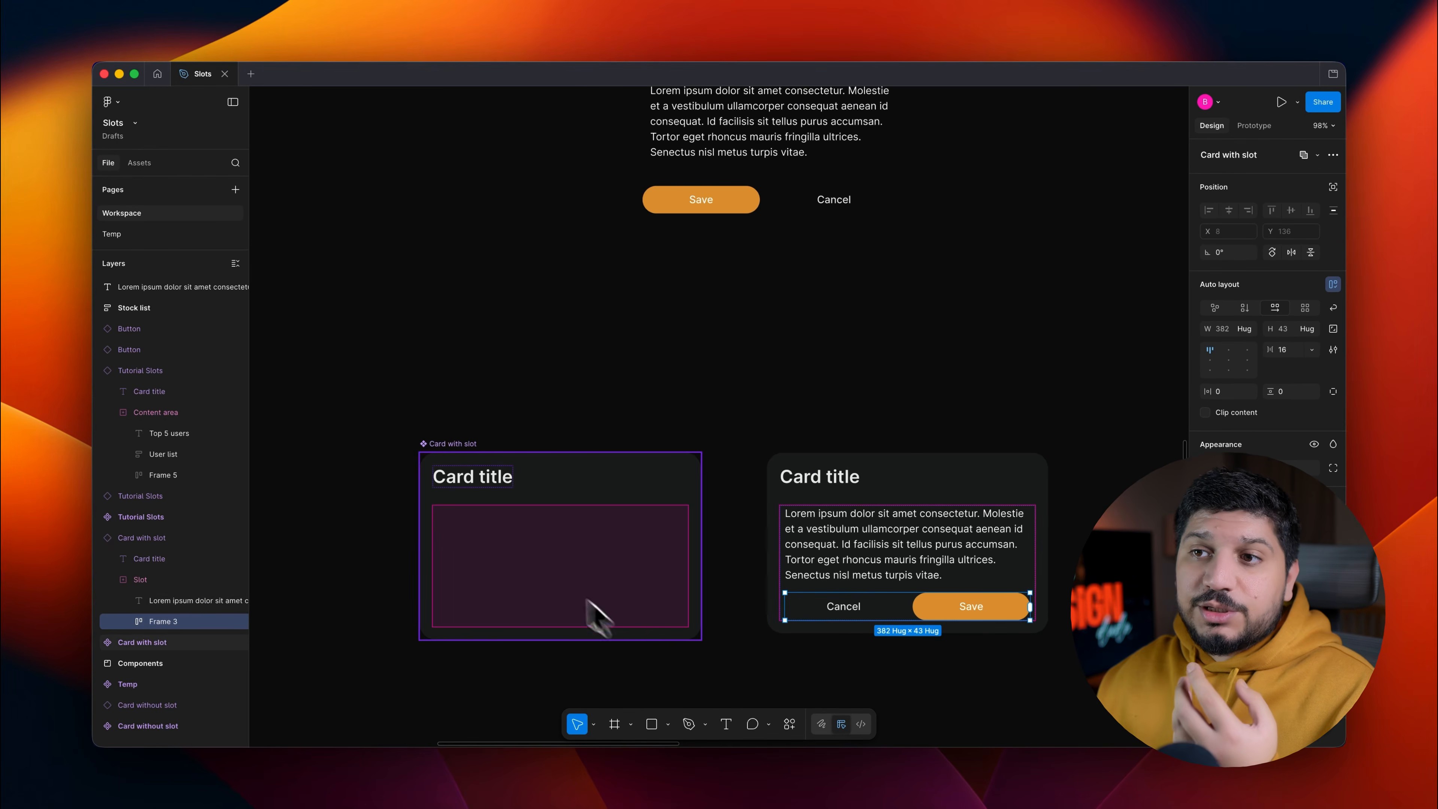
{"action": "left_click", "coordinate": [507, 539]}
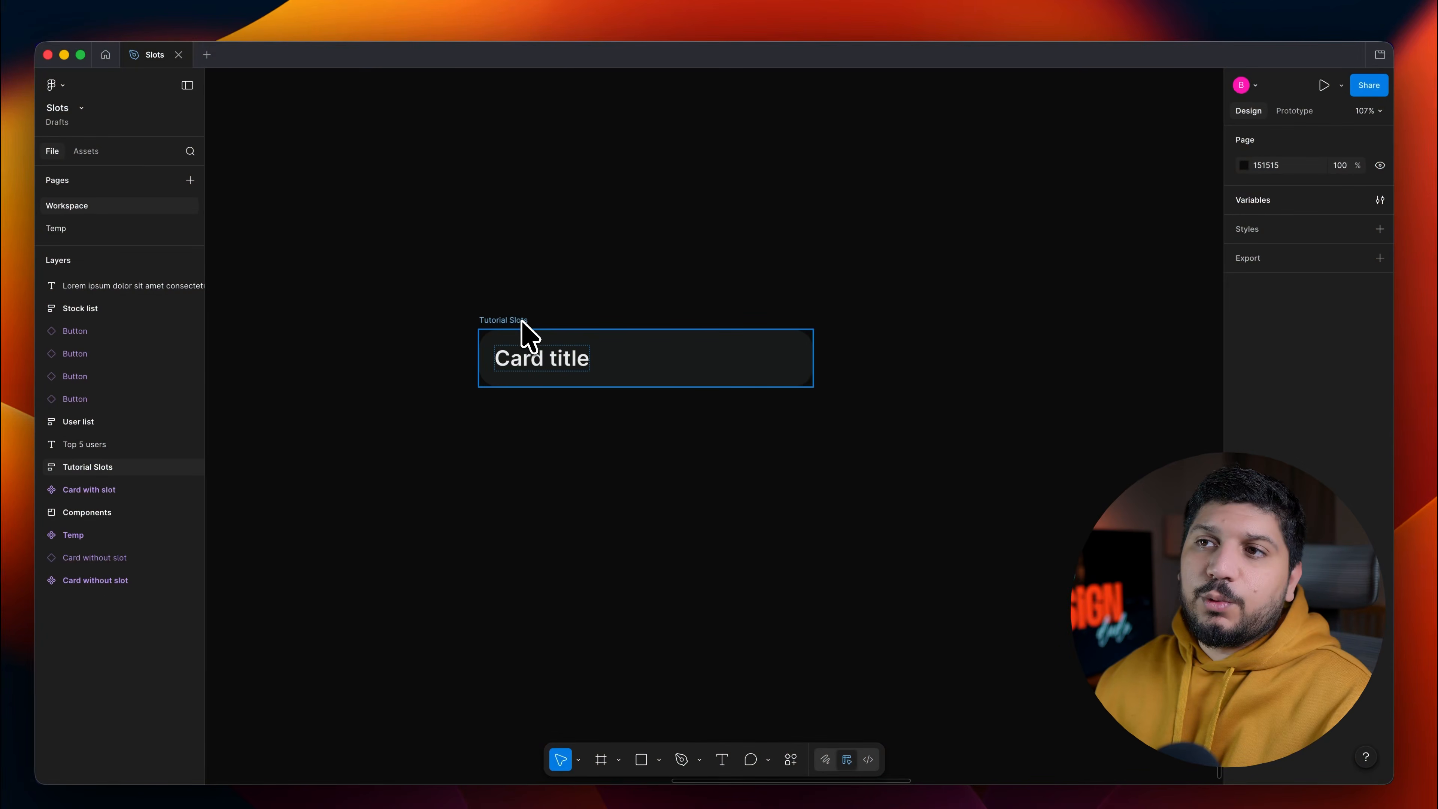
Step: Convert the Tutorial Slots frame containing the Card title text into a component
{"action": "left_click", "coordinate": [522, 321]}
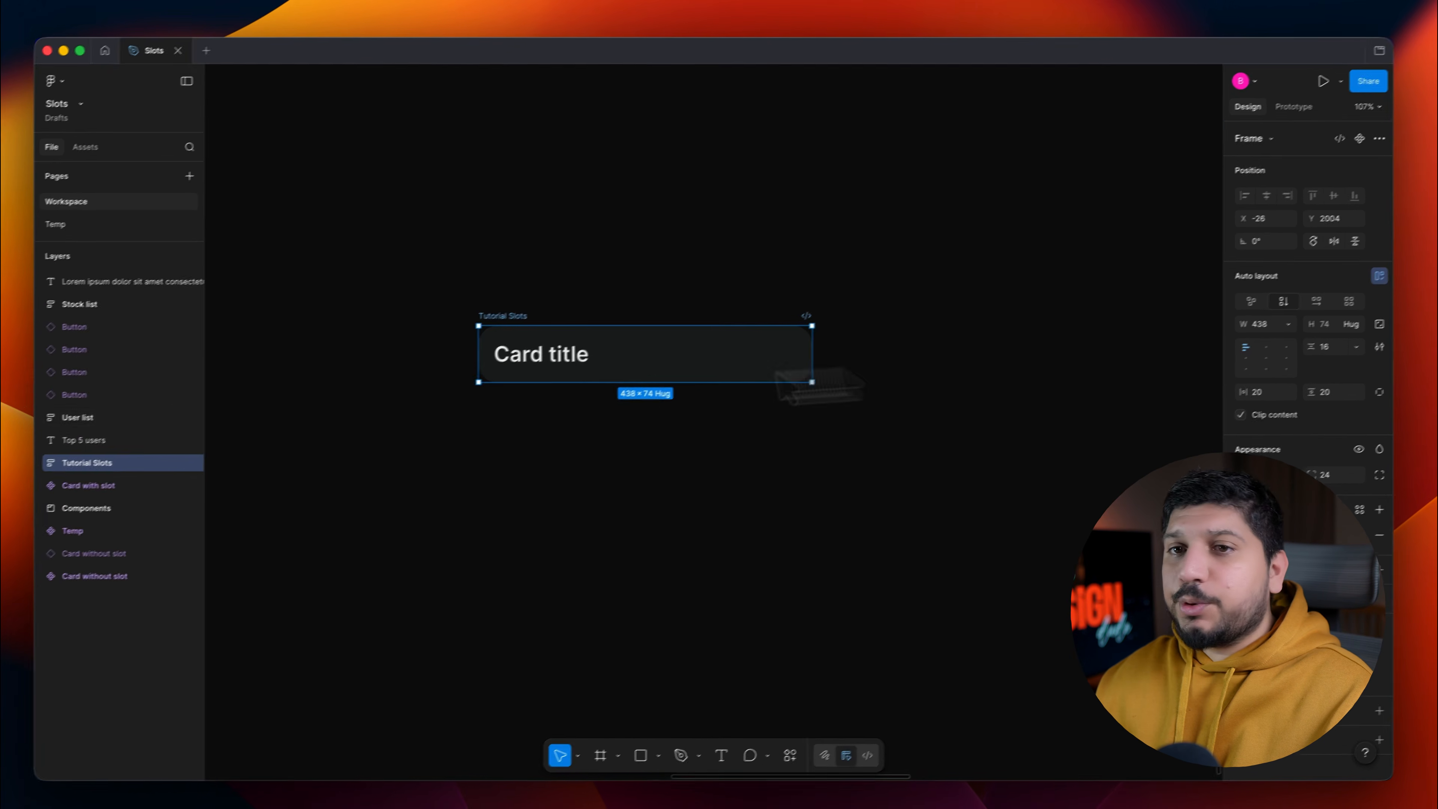
{"action": "left_click", "coordinate": [67, 453]}
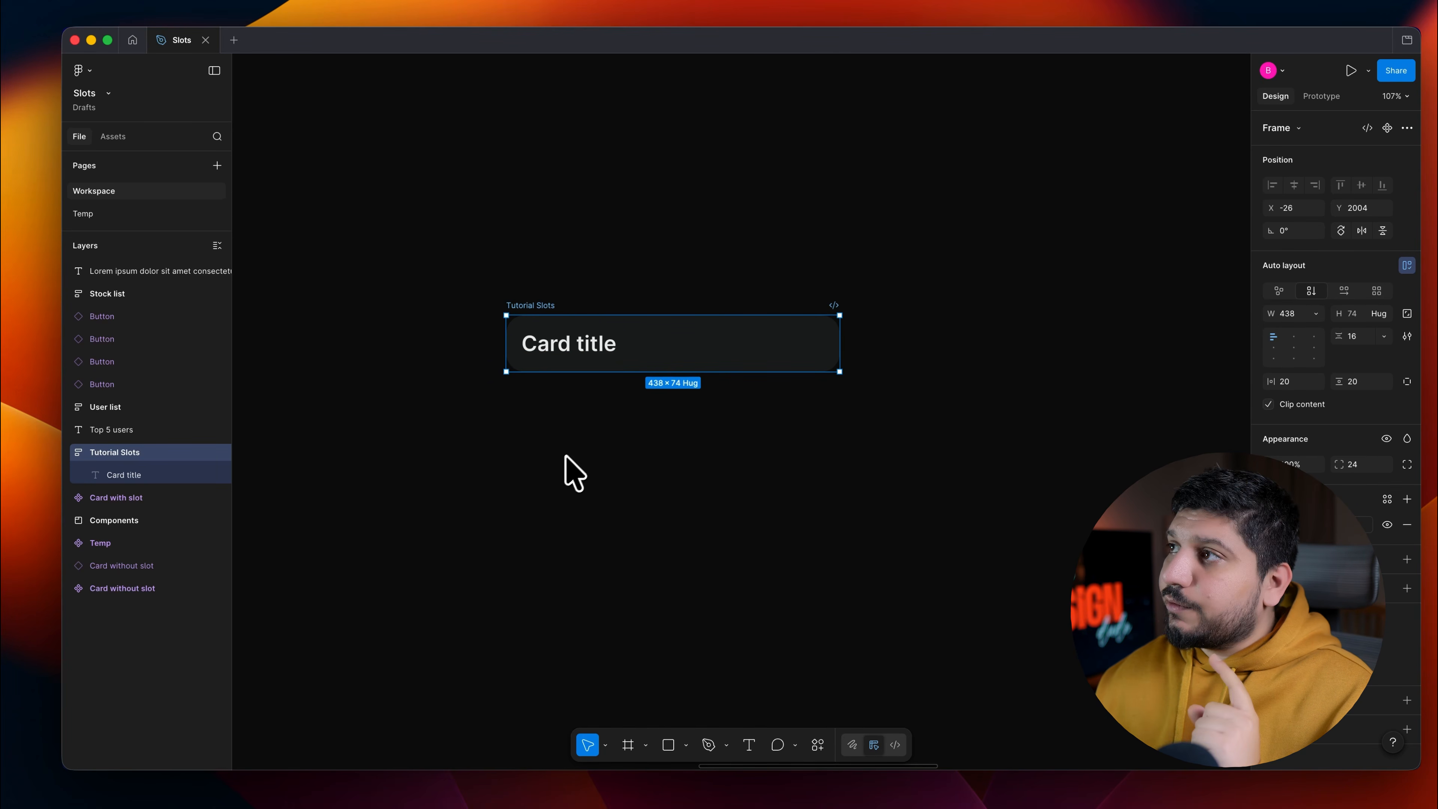
{"action": "left_click", "coordinate": [1387, 128]}
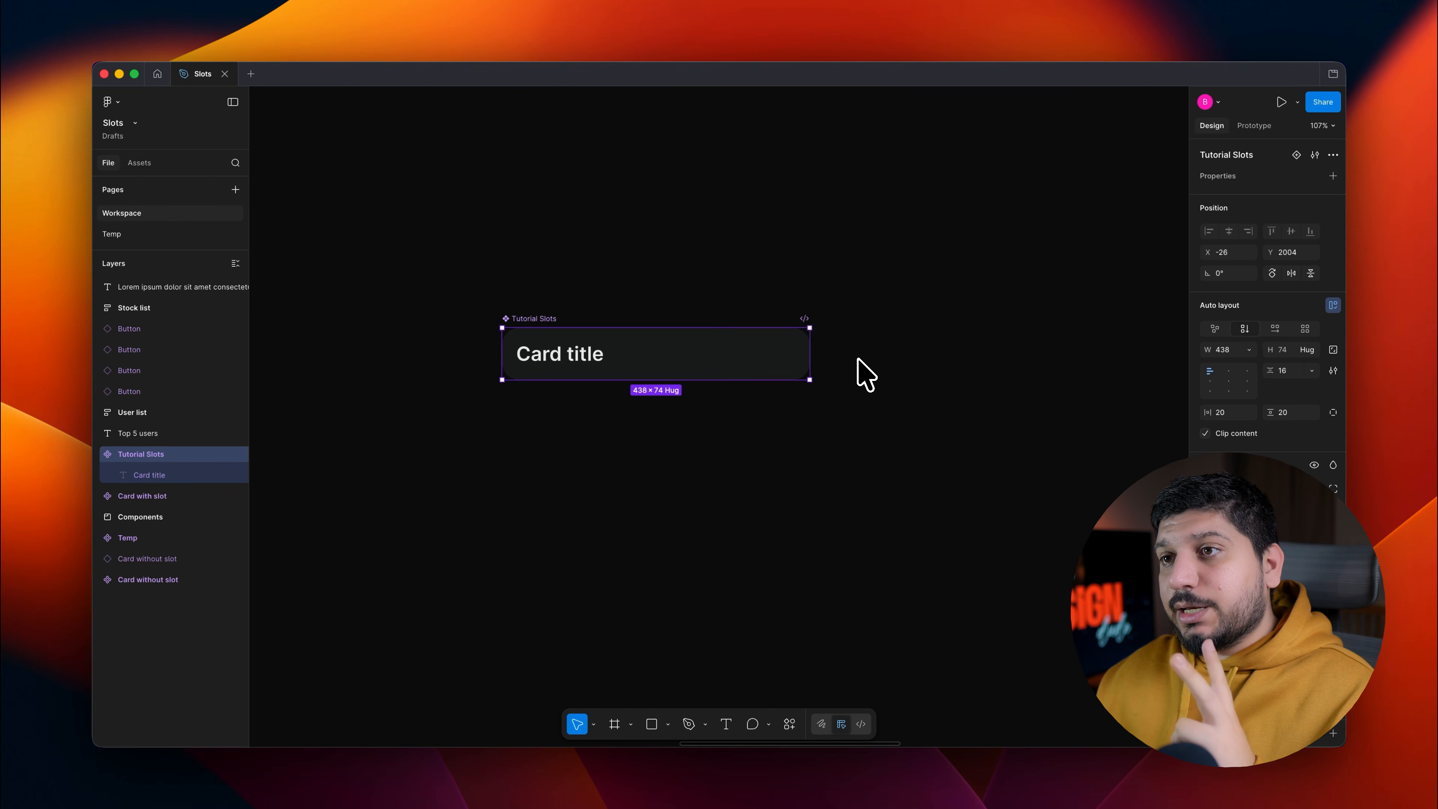
Step: Draw a frame about 364 × 225 below the Card title, with its width filling the container and vertical auto layout
{"action": "key", "text": "f"}
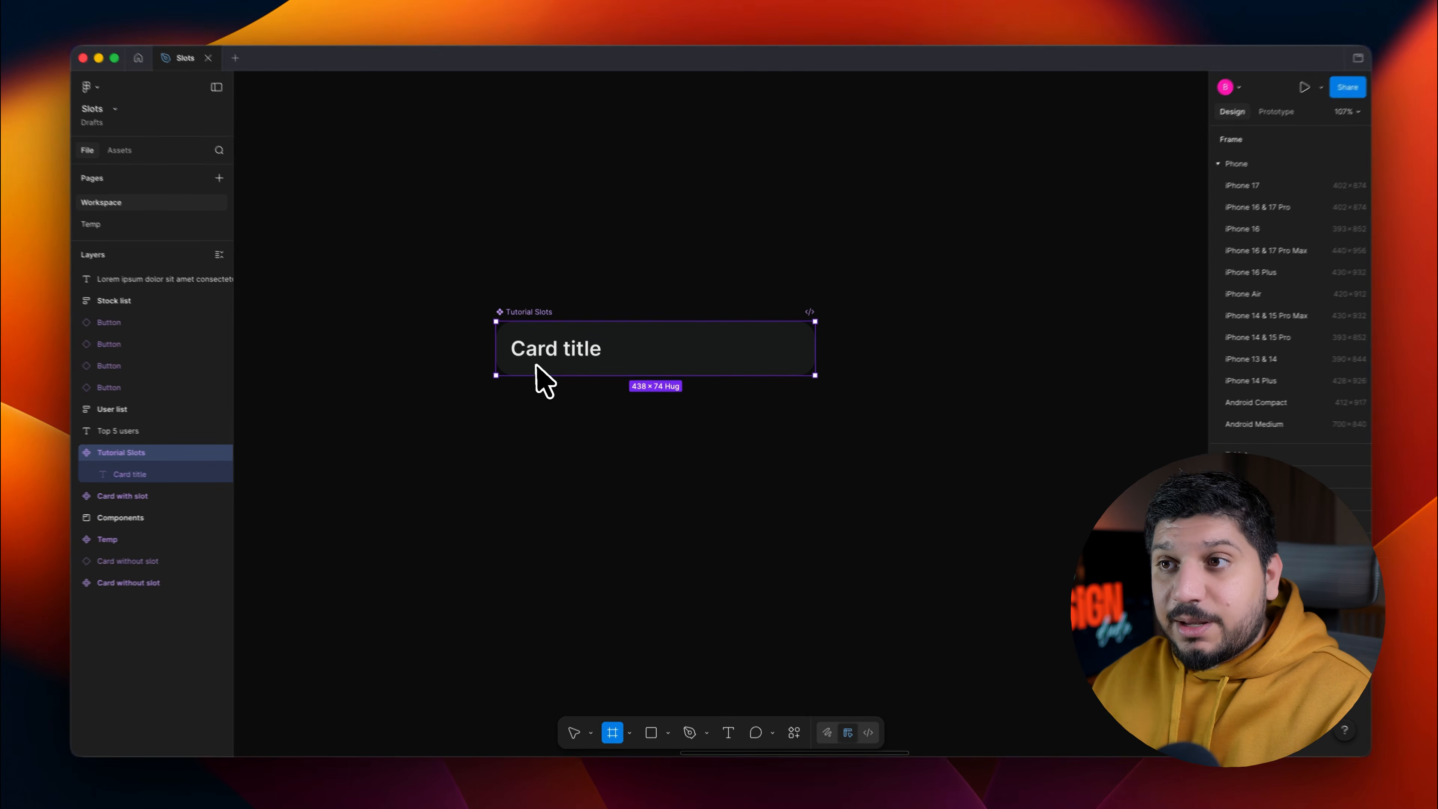
{"action": "mouse_move", "coordinate": [536, 366]}
{"action": "left_mouse_down"}
{"action": "mouse_move", "coordinate": [738, 473]}
{"action": "mouse_move", "coordinate": [787, 530]}
{"action": "left_mouse_up"}
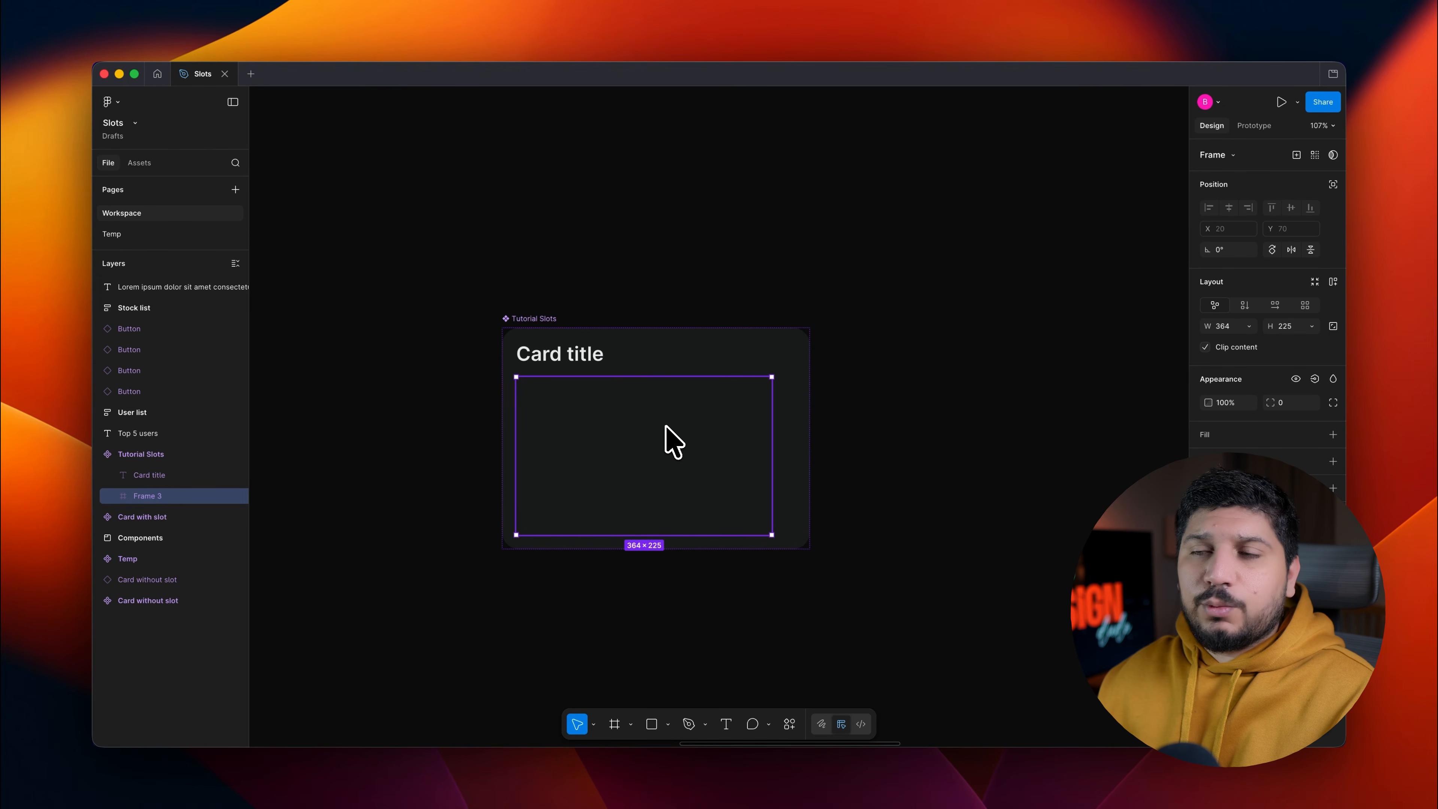
{"action": "left_click", "coordinate": [1248, 326]}
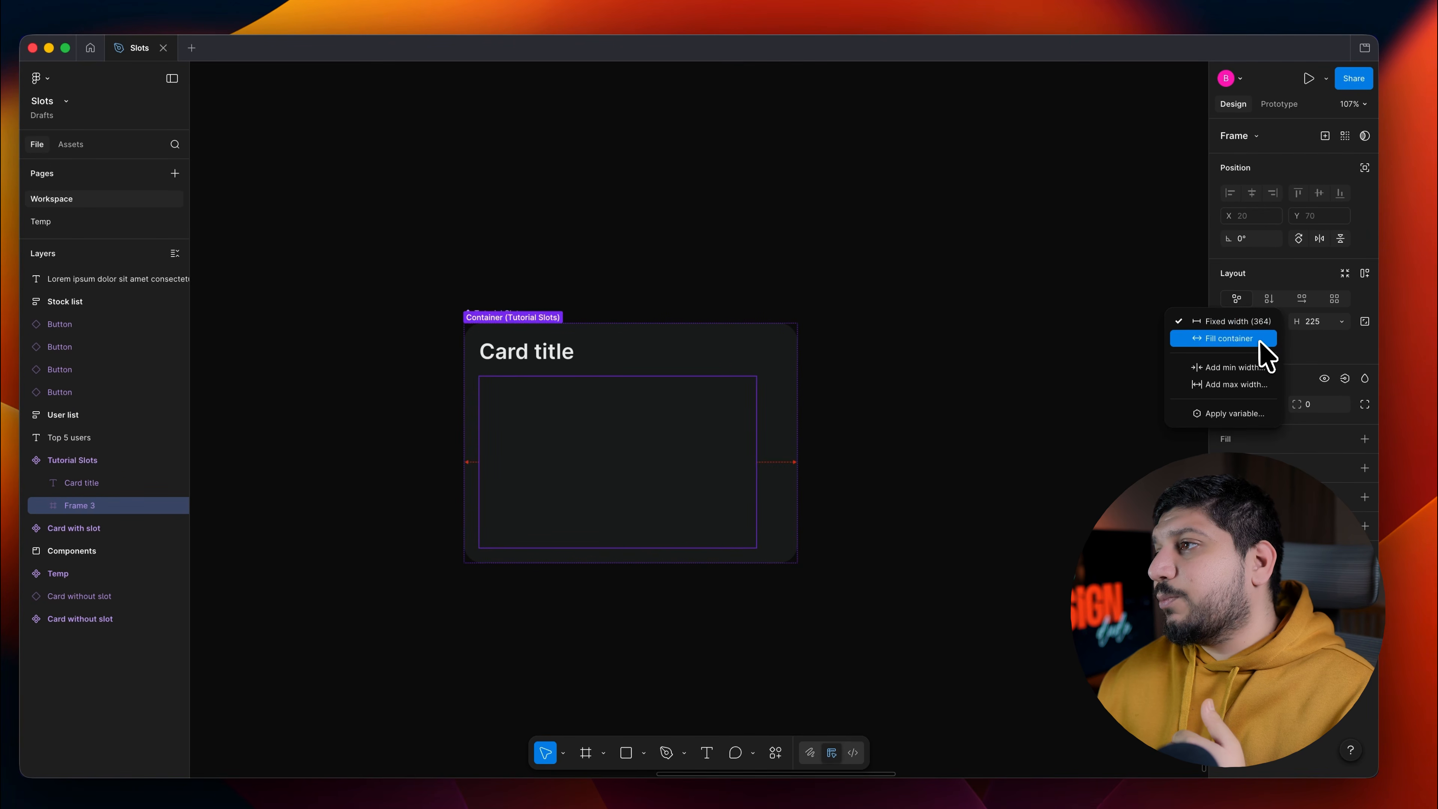
{"action": "left_click", "coordinate": [1261, 340]}
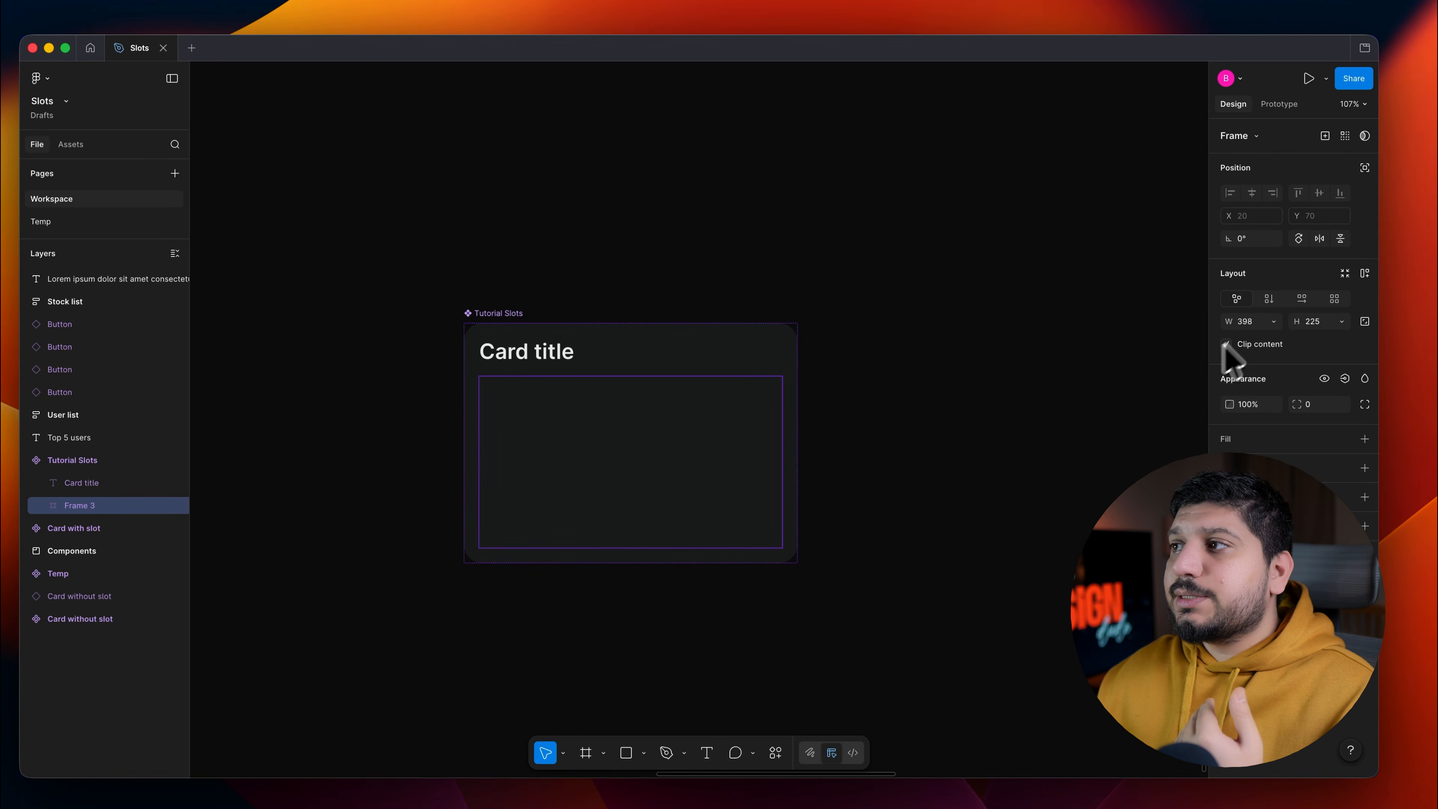
{"action": "left_click", "coordinate": [1269, 301]}
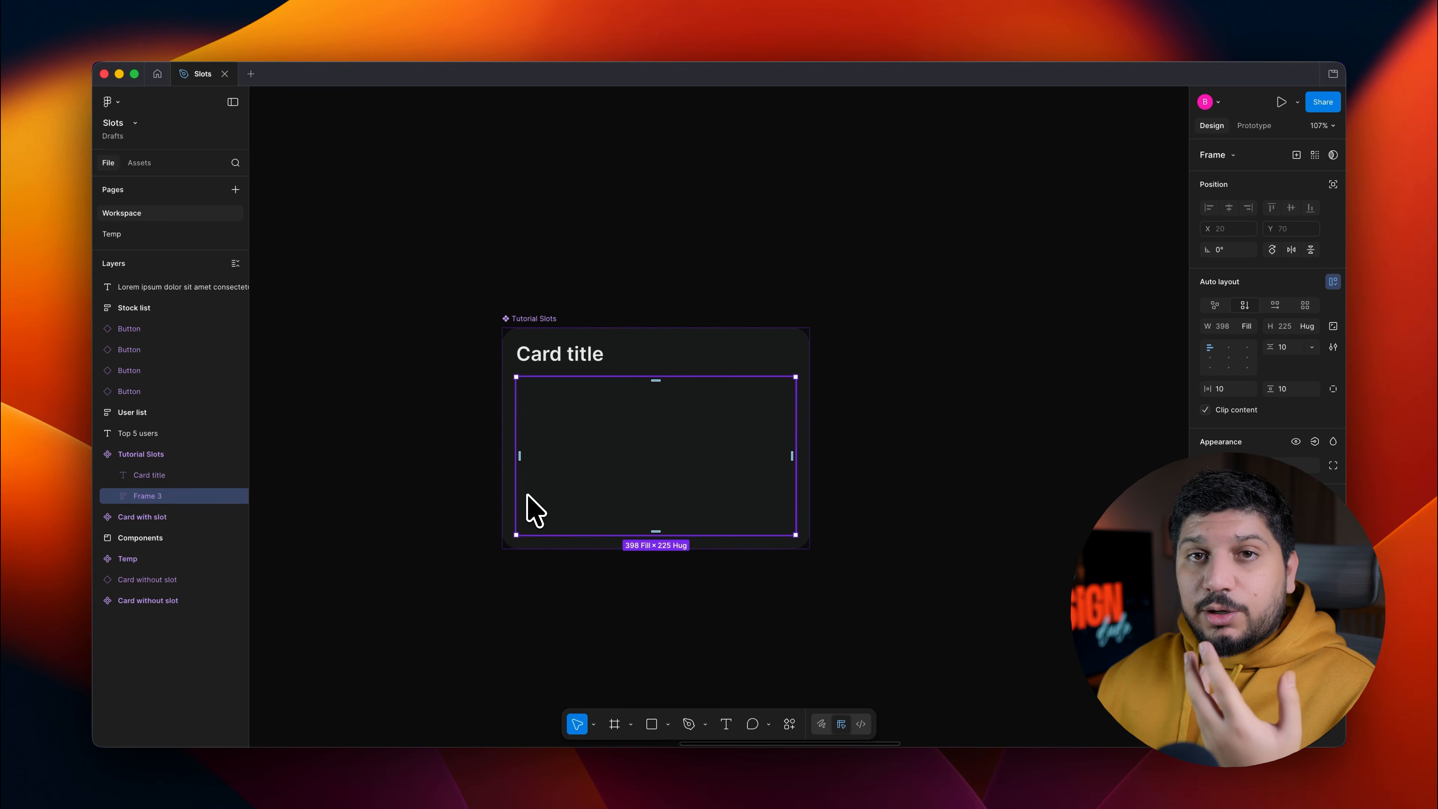
{"action": "right_click", "coordinate": [586, 454]}
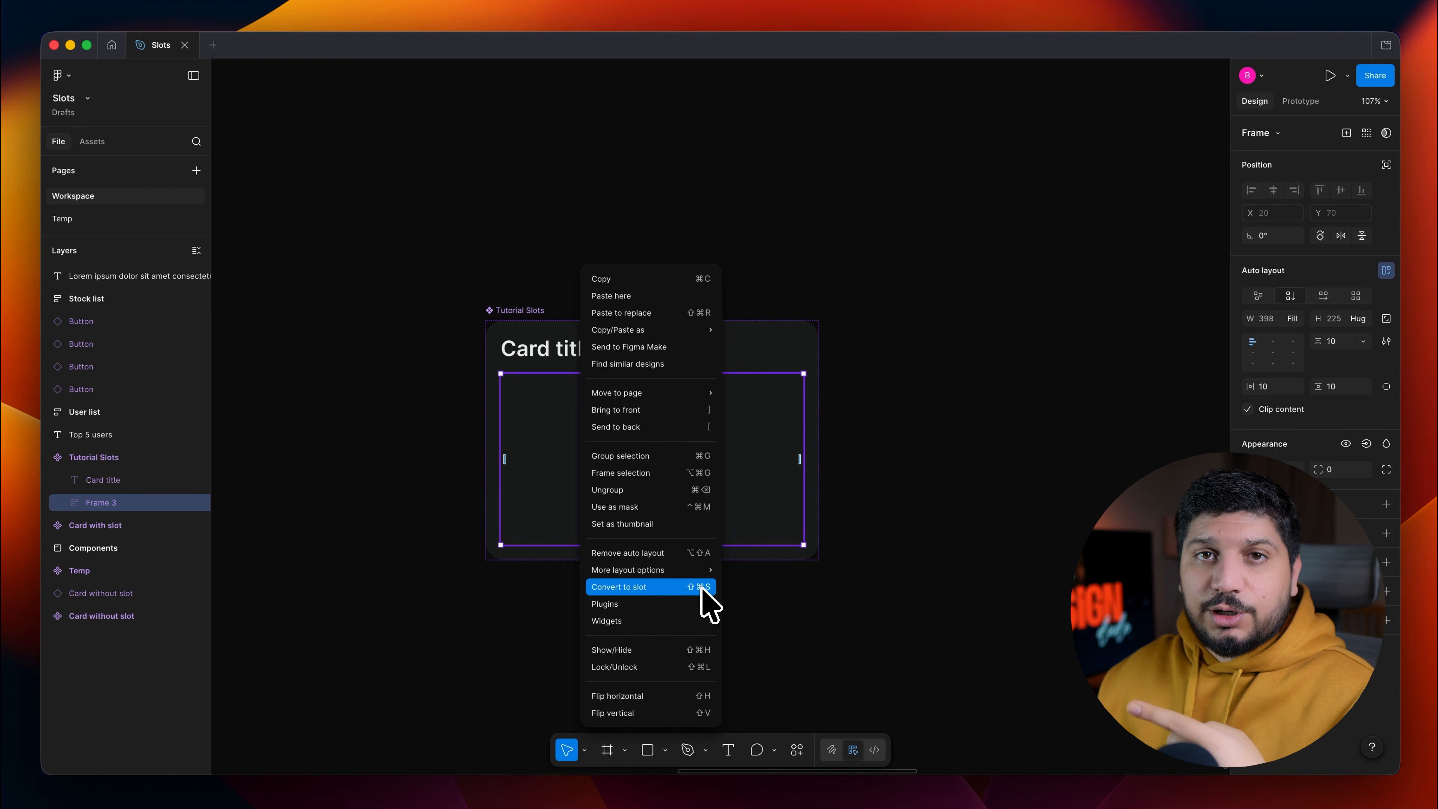
{"action": "left_click", "coordinate": [404, 460]}
Step: Create a slot property named Content Area on the Tutorial Slots component
{"action": "left_click", "coordinate": [516, 322]}
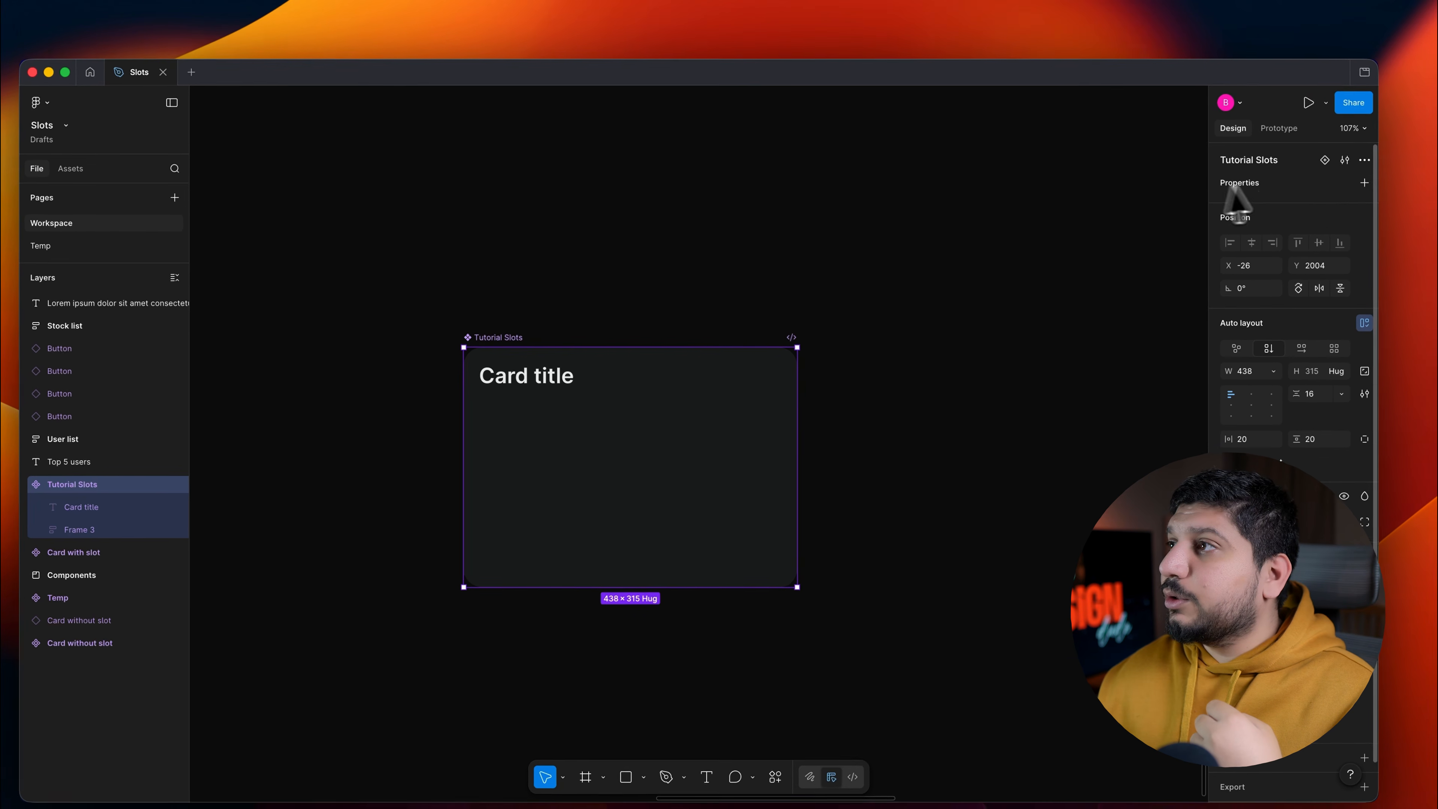
{"action": "left_click", "coordinate": [1362, 186]}
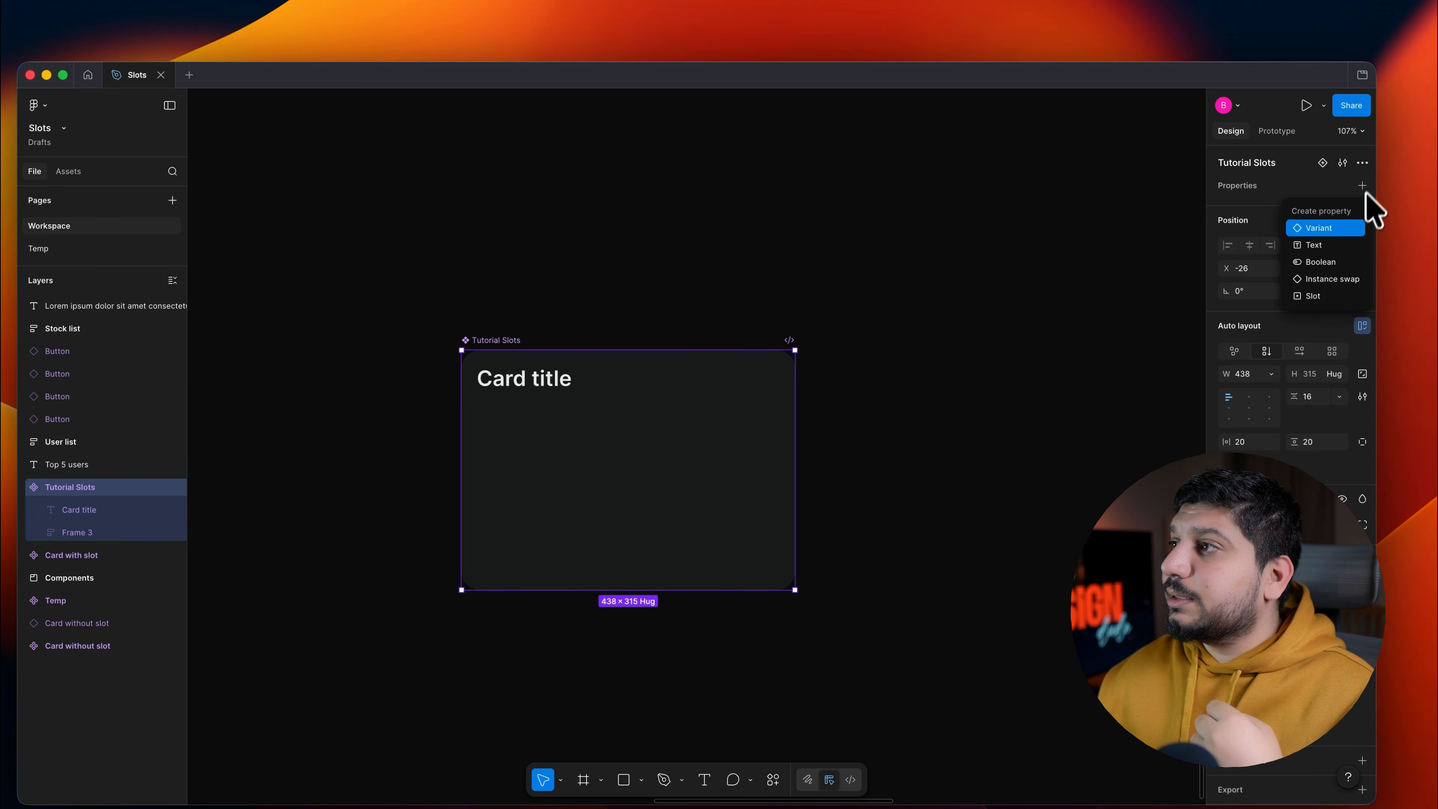
{"action": "left_click", "coordinate": [1324, 299]}
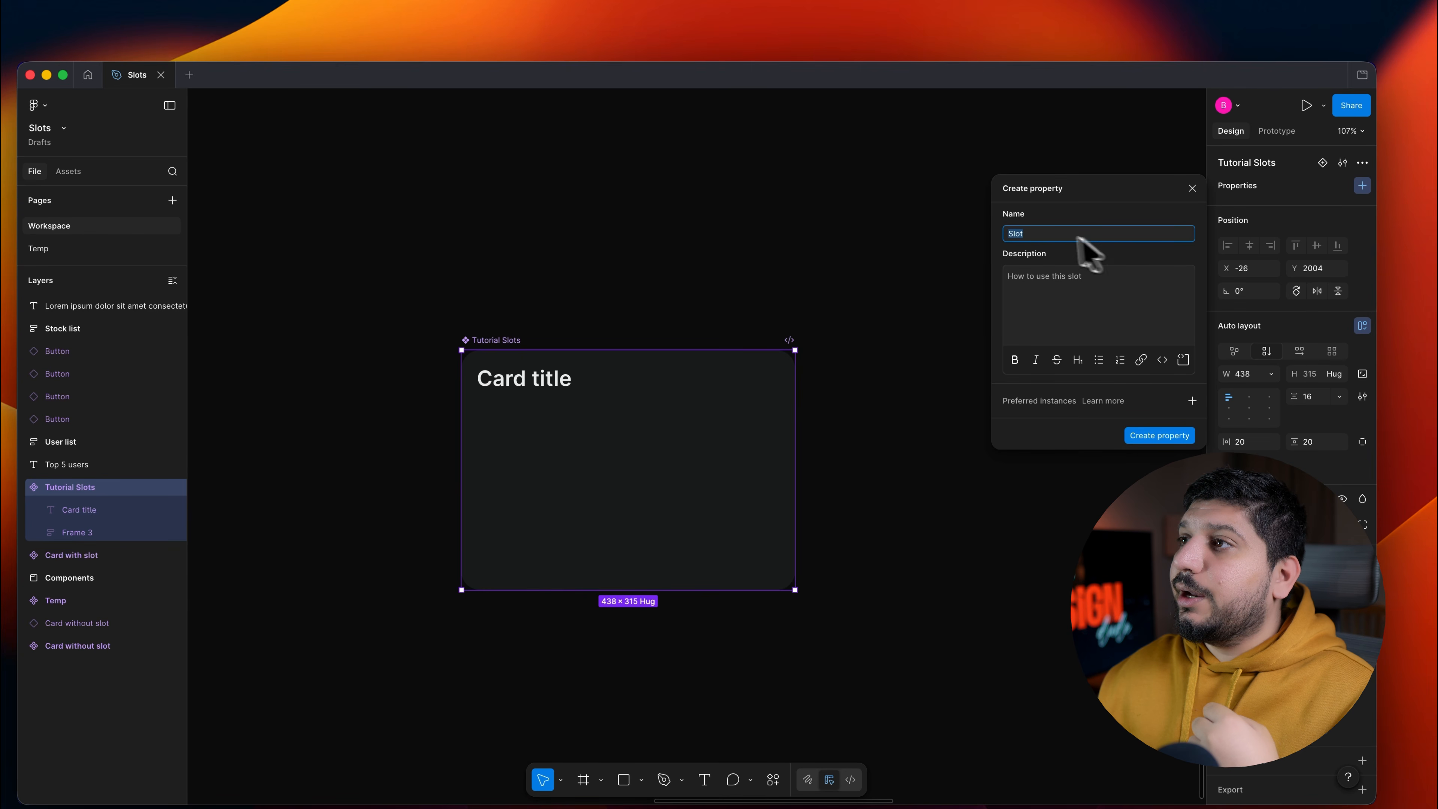
{"action": "type", "text": "Content Area"}
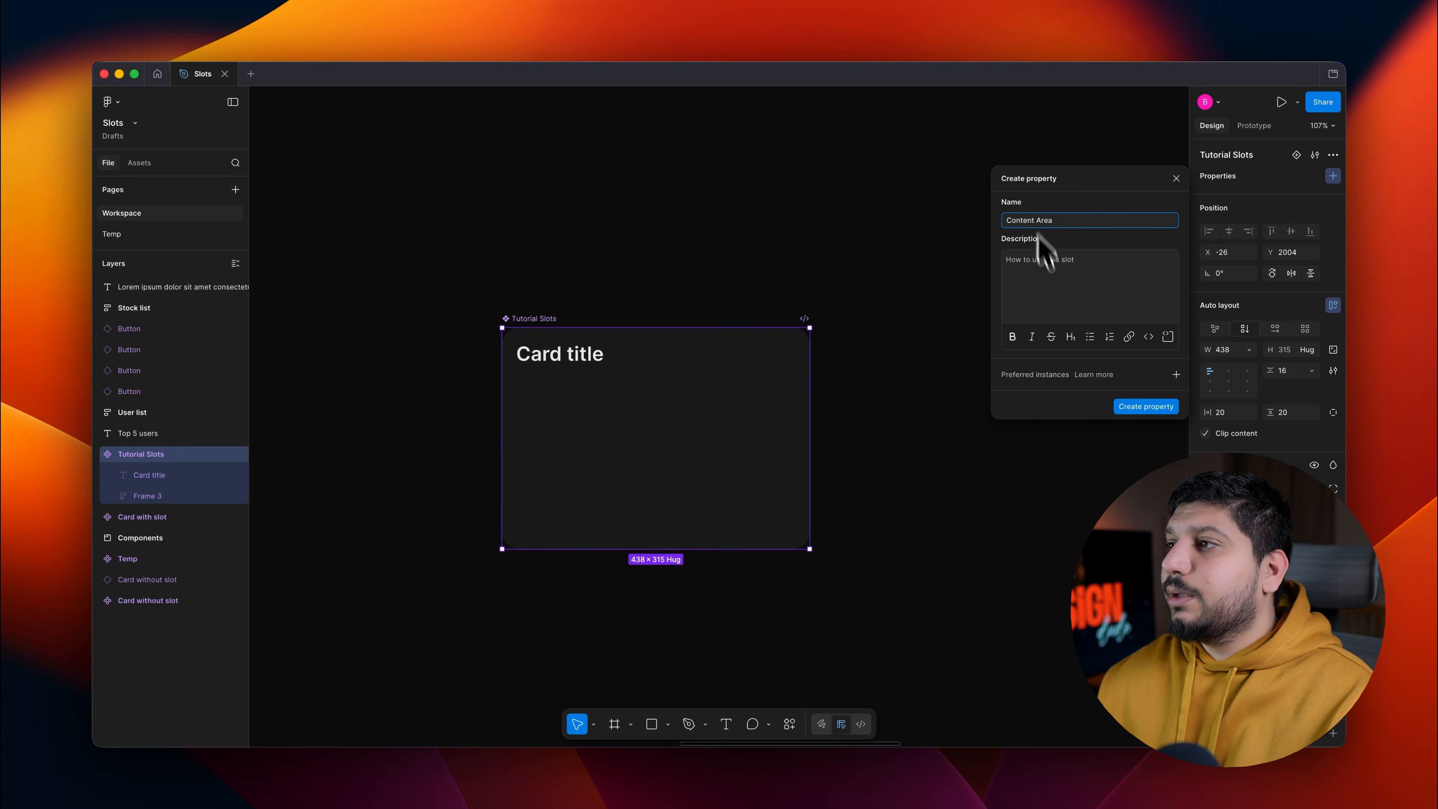
{"action": "left_click", "coordinate": [1145, 407]}
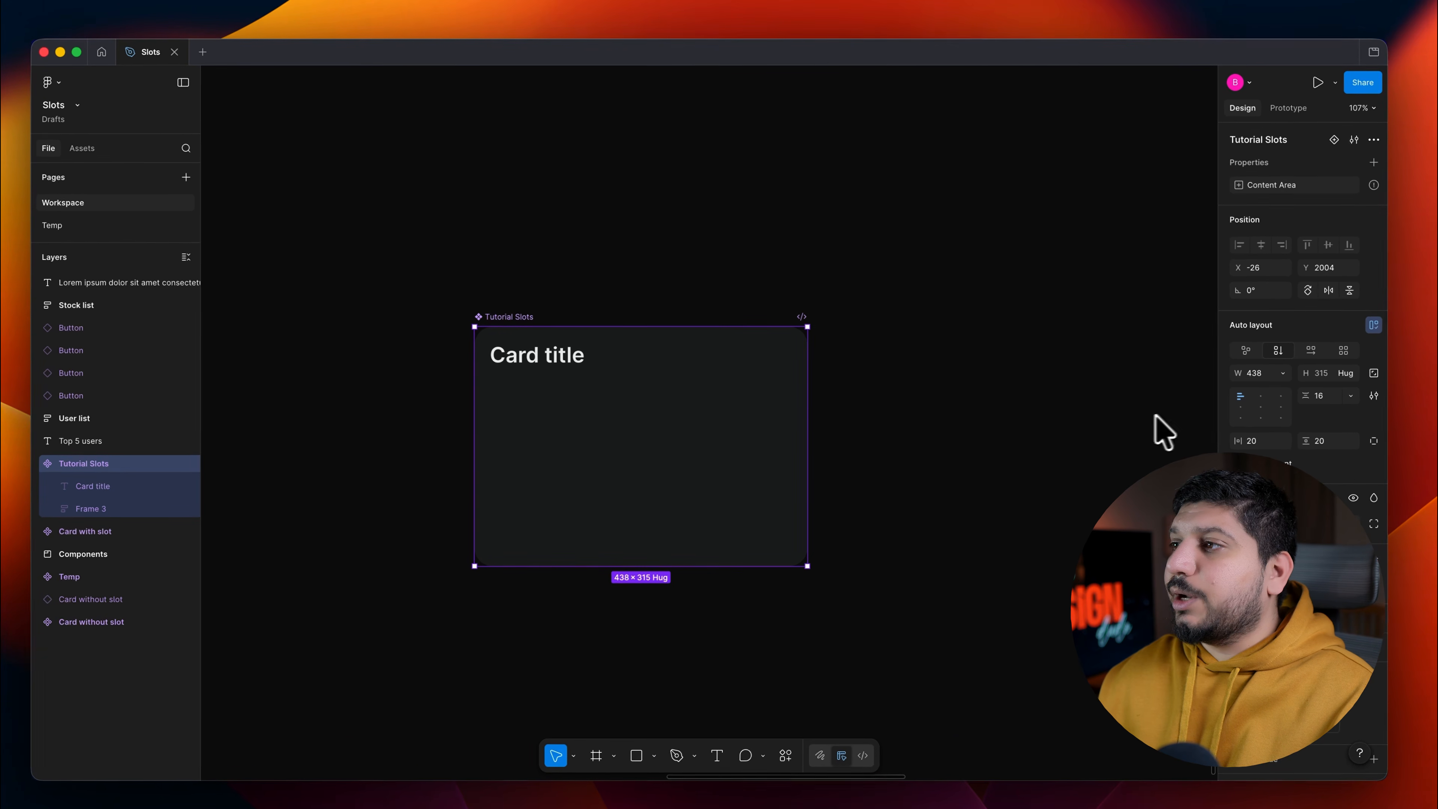
Step: Assign the Content Area slot property to the empty frame below the Card title
{"action": "left_click", "coordinate": [565, 416]}
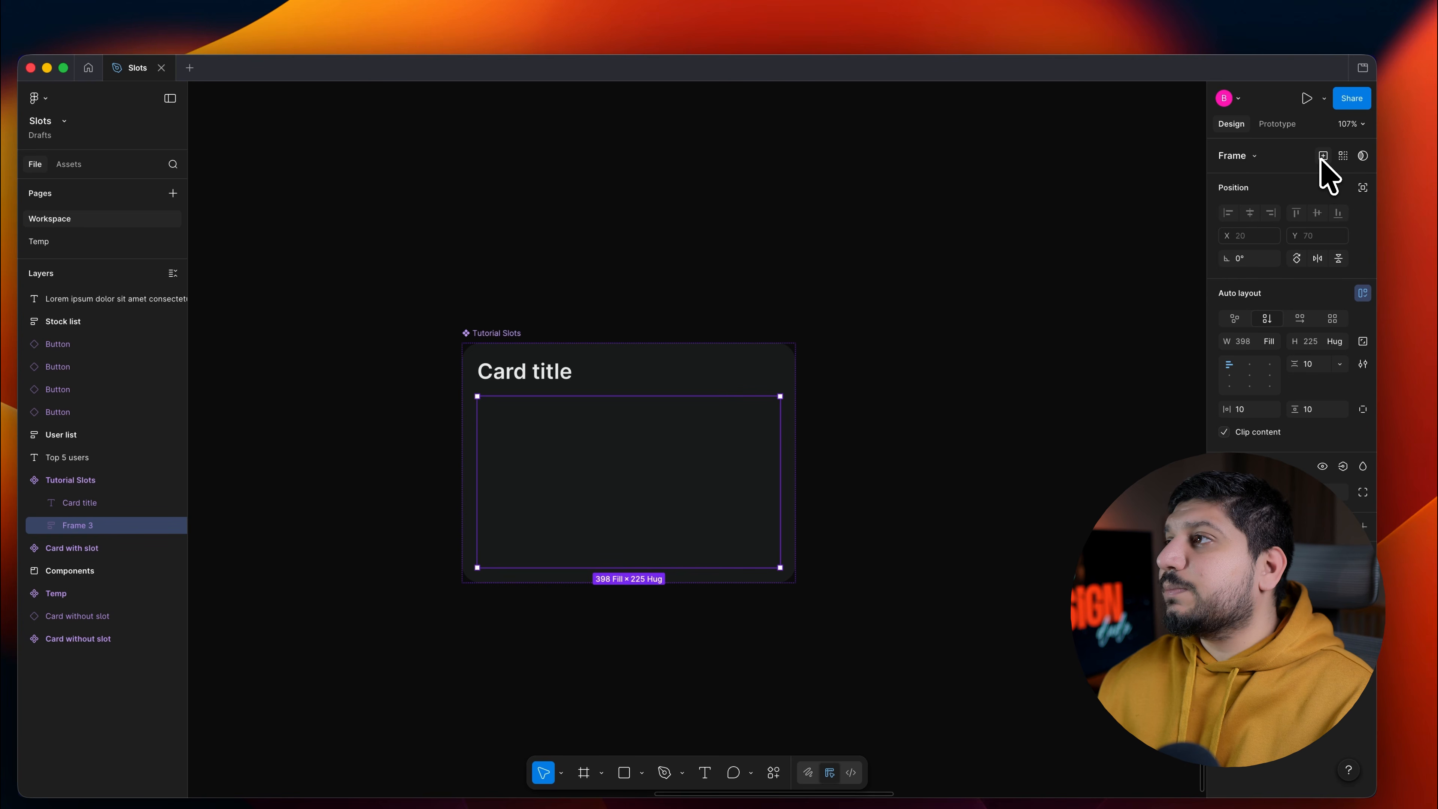
{"action": "left_click", "coordinate": [1323, 156]}
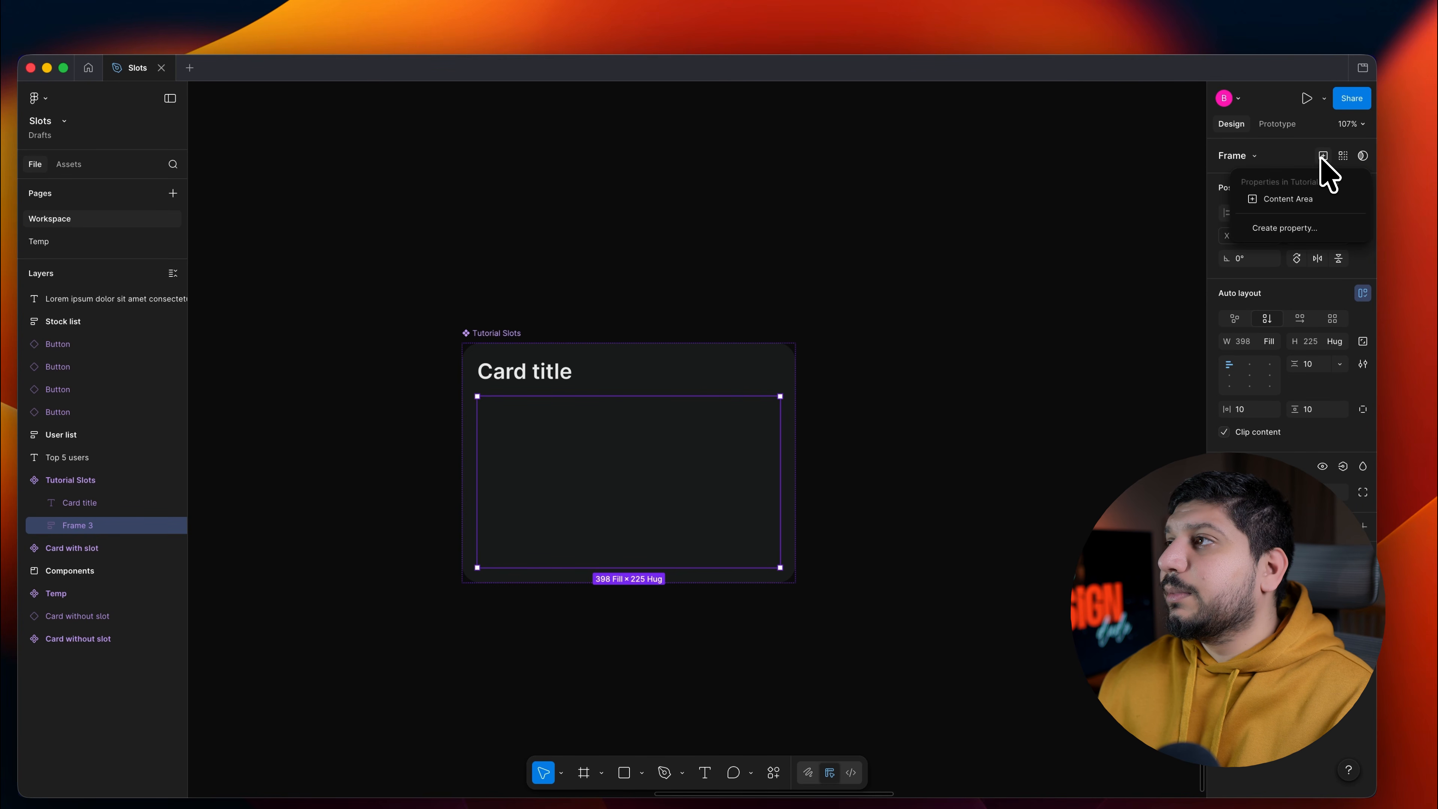
{"action": "left_click", "coordinate": [1291, 199]}
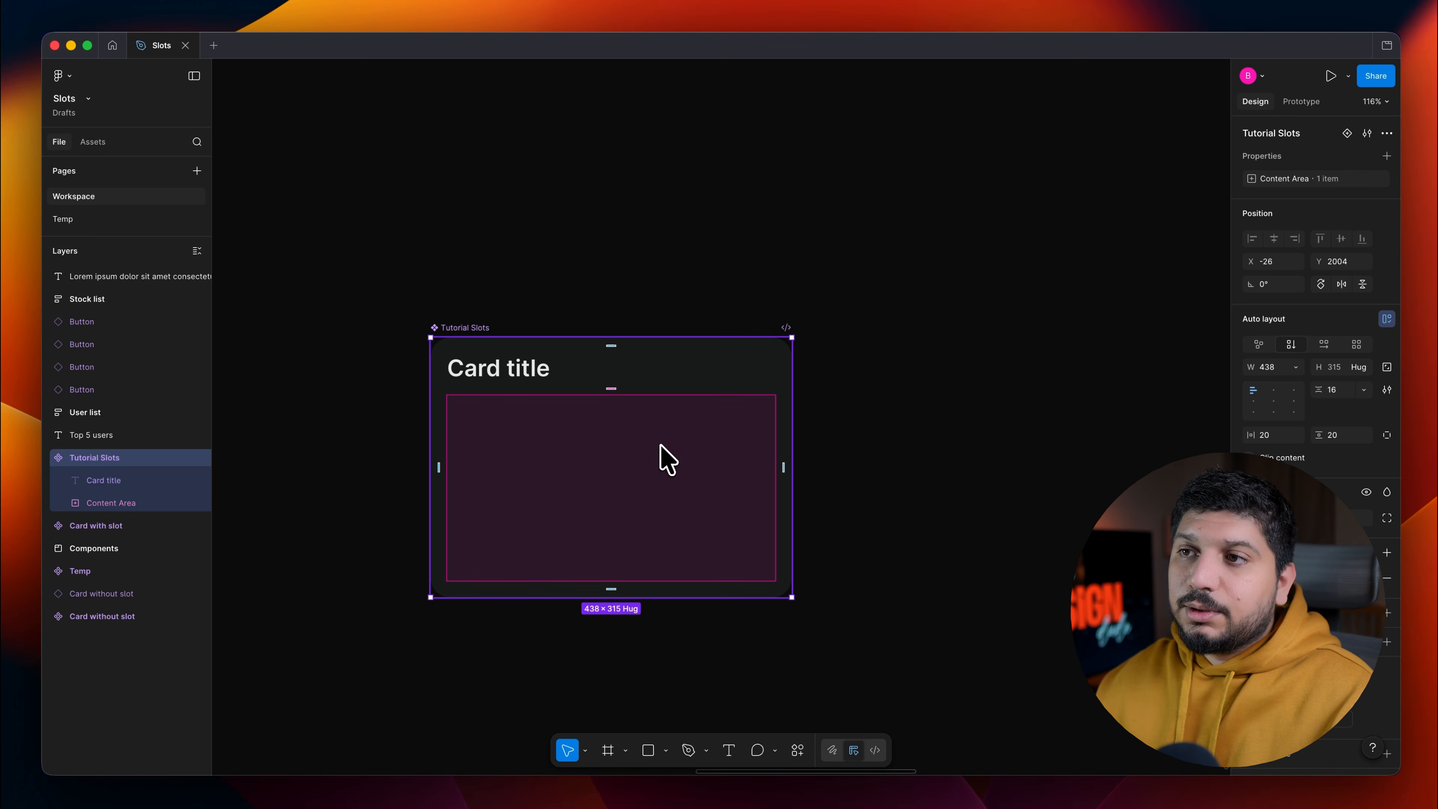
Step: Set the Content Area slot to hug its contents in height, with a gap of 16 and horizontal and vertical padding of 23
{"action": "left_click", "coordinate": [697, 420]}
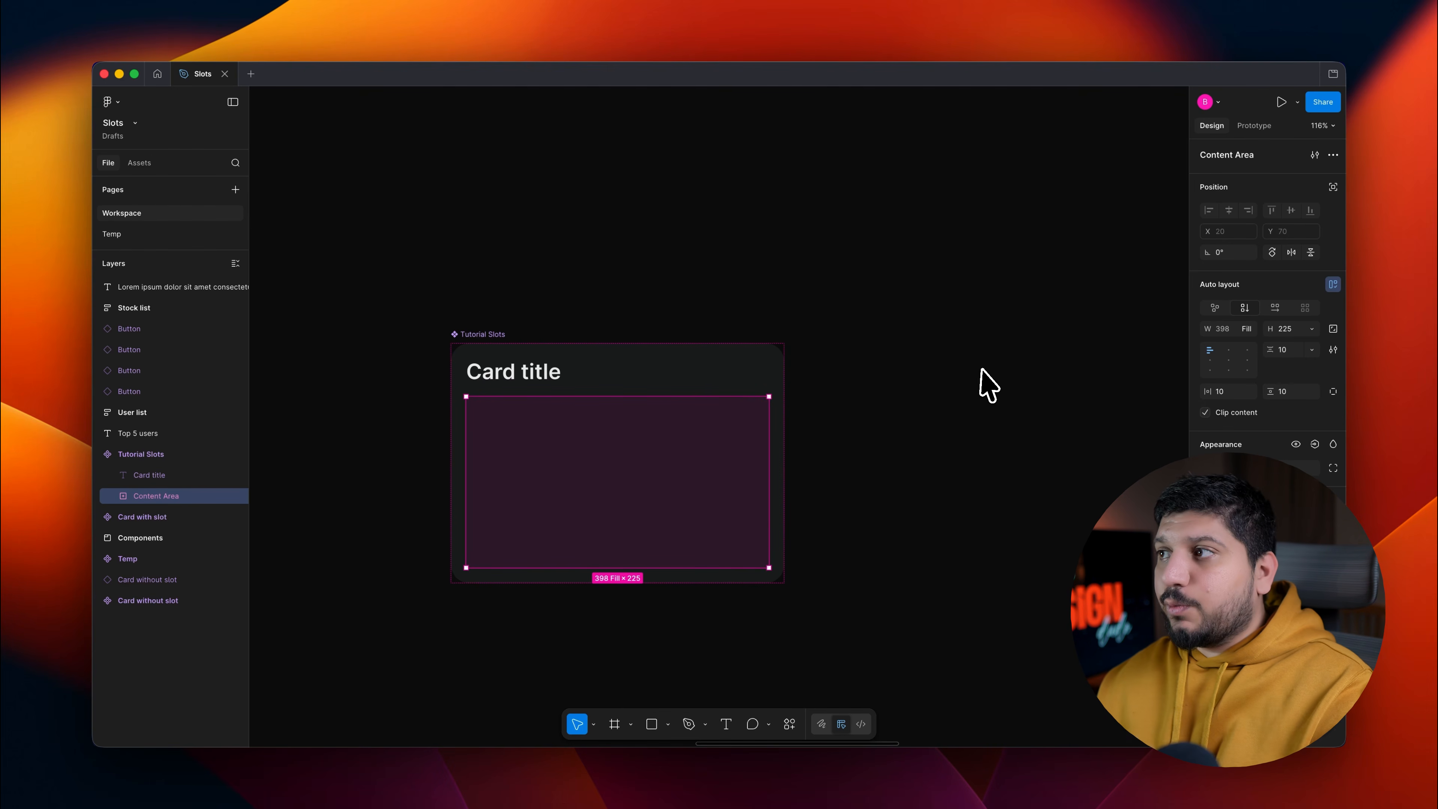
{"action": "left_click", "coordinate": [1313, 330]}
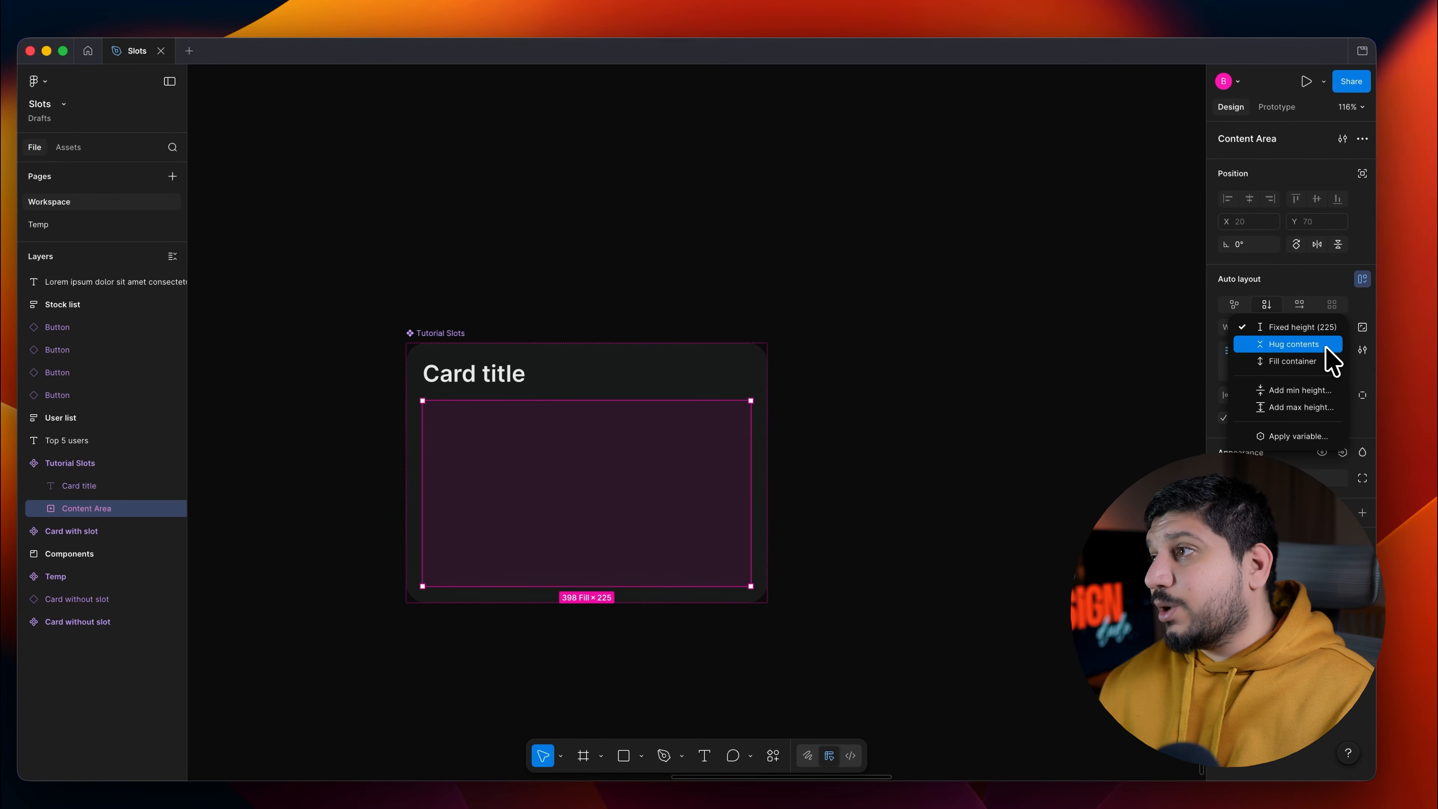
{"action": "left_click", "coordinate": [1308, 356]}
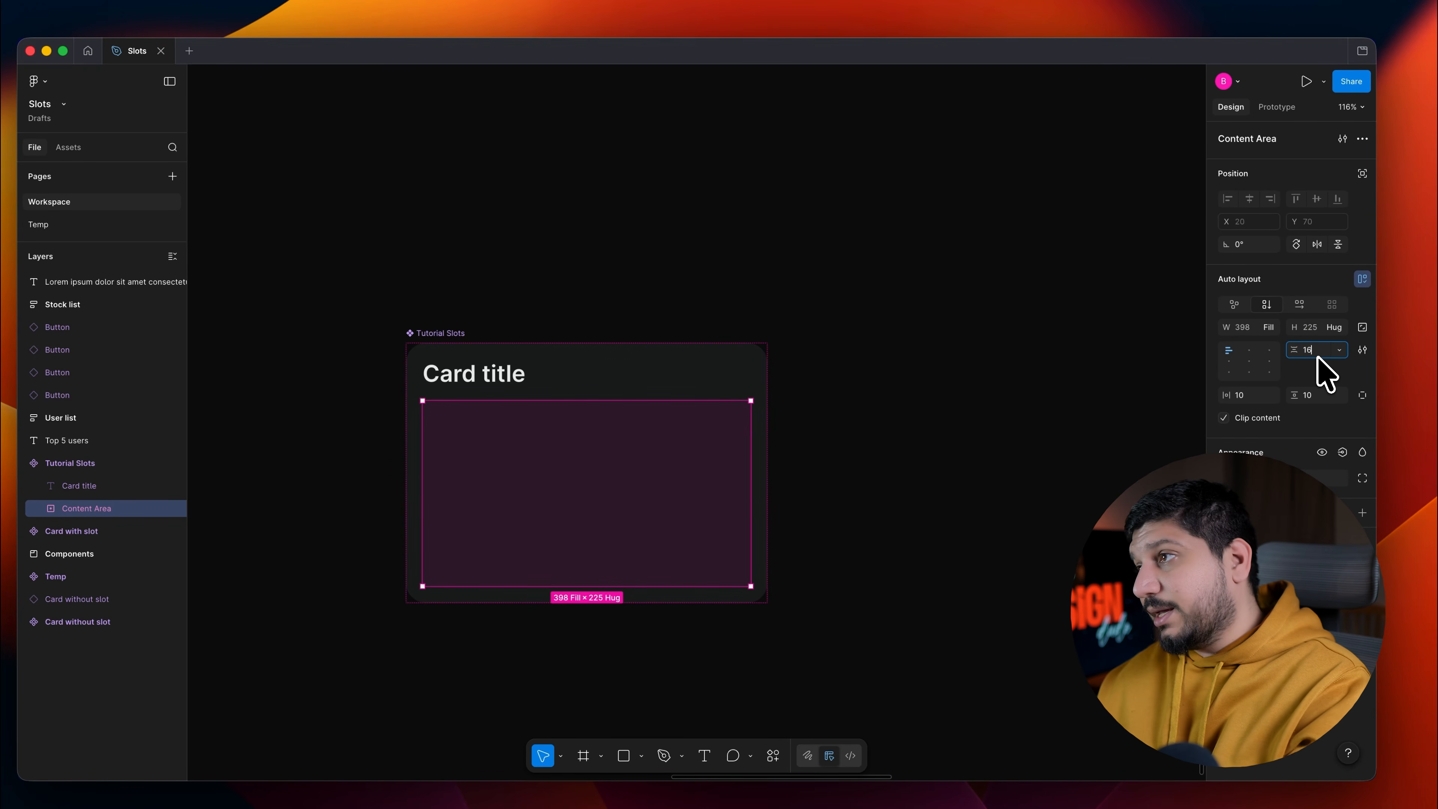
{"action": "left_click", "coordinate": [1242, 398]}
{"action": "type", "text": "23"}
{"action": "left_click", "coordinate": [1303, 399]}
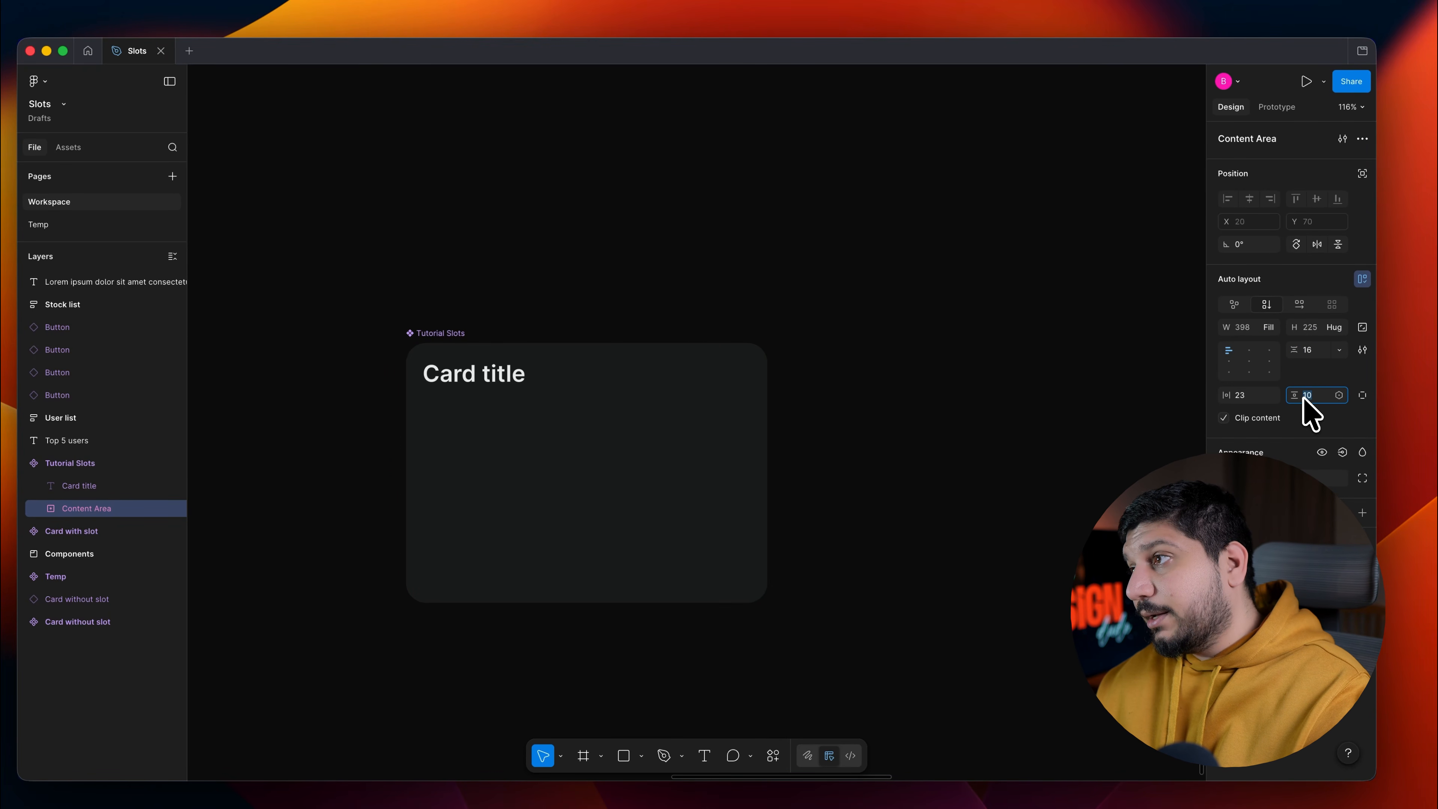
{"action": "type", "text": "23"}
{"action": "left_click", "coordinate": [1033, 411]}
Step: Duplicate the Tutorial Slots component as an instance beside the main component, at the same height
{"action": "left_click", "coordinate": [487, 426]}
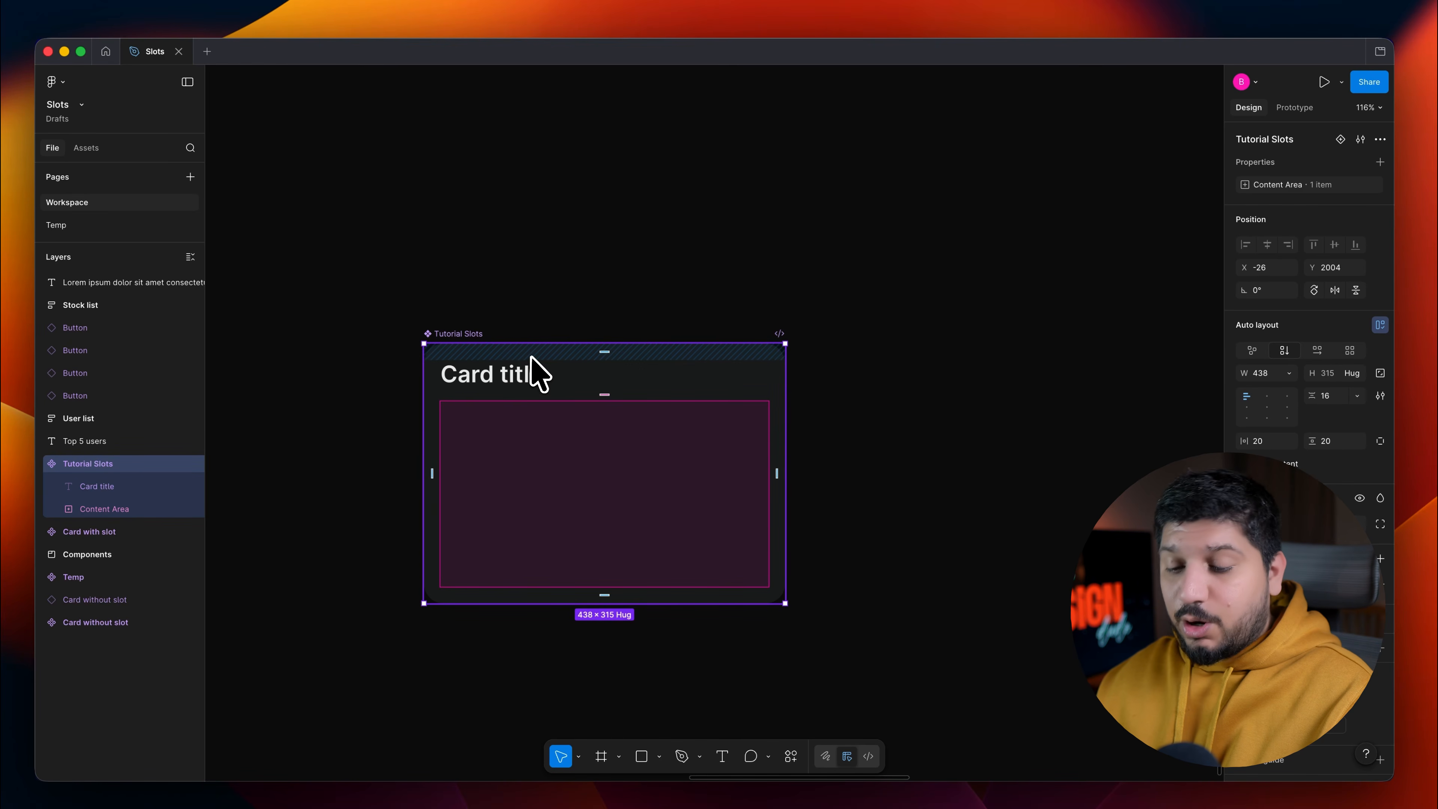
{"action": "left_click_drag", "start_coordinate": [520, 363], "coordinate": [950, 363], "text": "alt"}
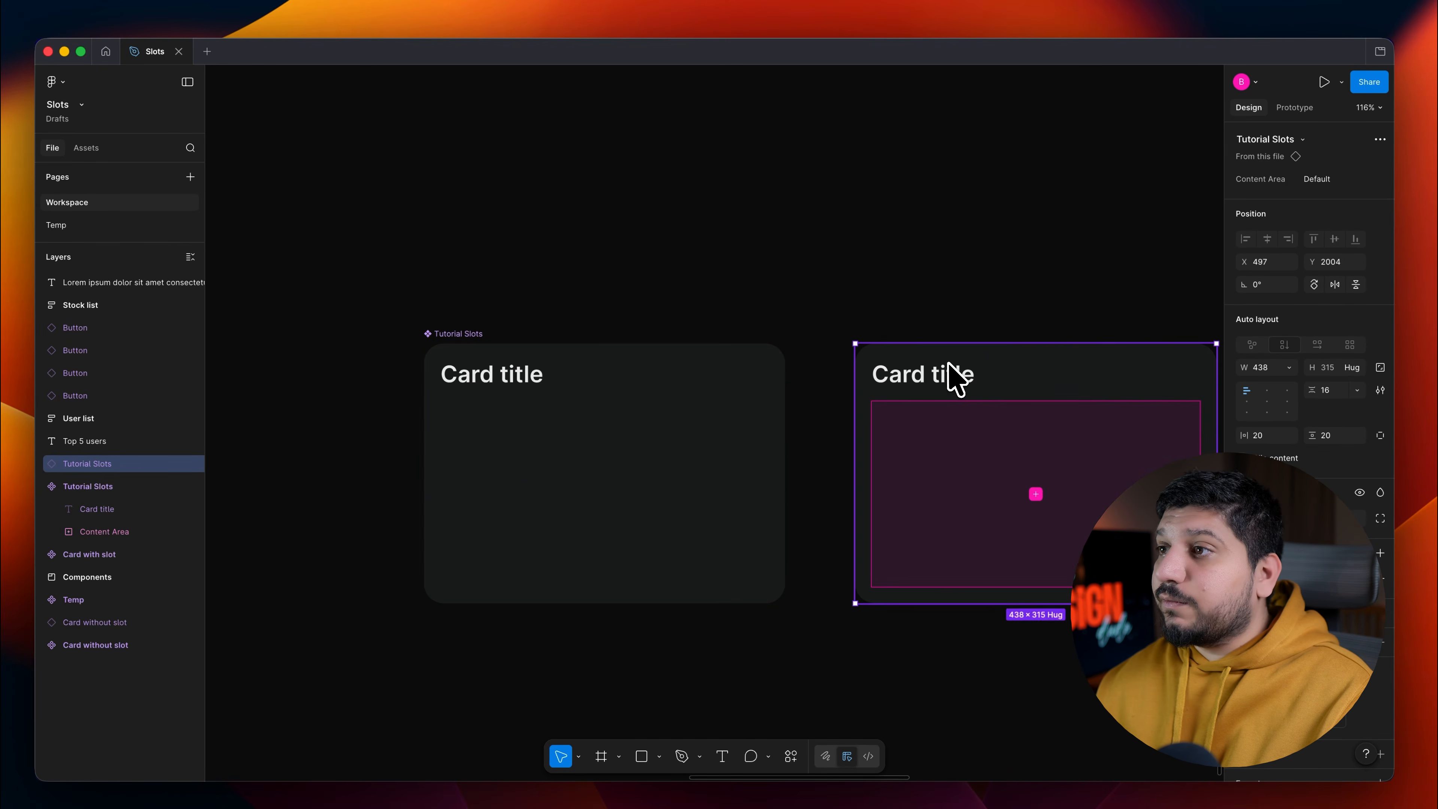
{"action": "scroll", "coordinate": [923, 369], "scroll_direction": "right", "scroll_amount": 5}
{"action": "scroll", "coordinate": [869, 391], "scroll_direction": "down", "scroll_amount": 5}
{"action": "left_click", "coordinate": [841, 392]}
Step: Move the User list into the Content Area slot of the Tutorial Slots instance
{"action": "scroll", "coordinate": [840, 392], "scroll_direction": "up", "scroll_amount": 2}
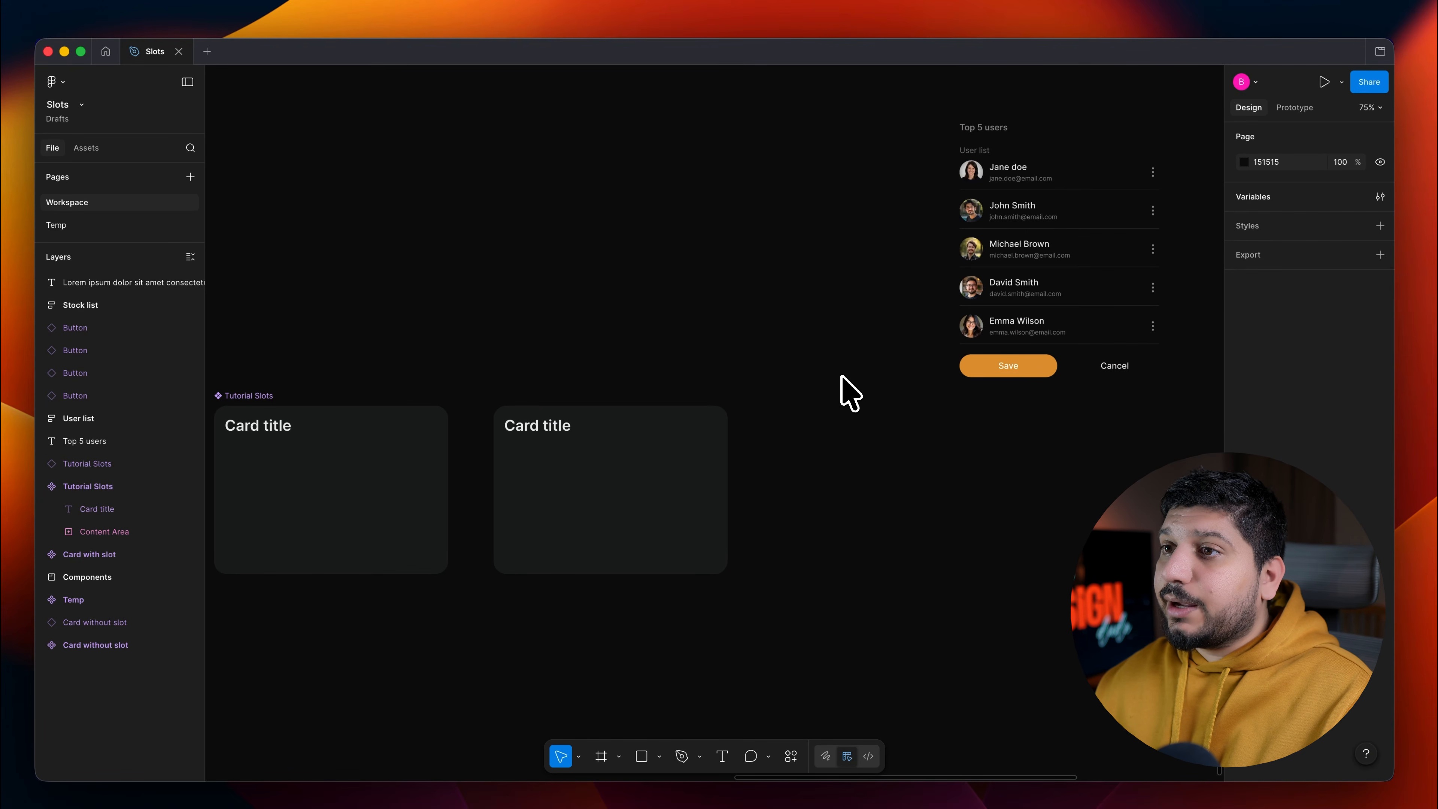
{"action": "left_click_drag", "start_coordinate": [972, 170], "coordinate": [507, 465]}
{"action": "scroll", "coordinate": [507, 466], "scroll_direction": "up", "scroll_amount": 2}
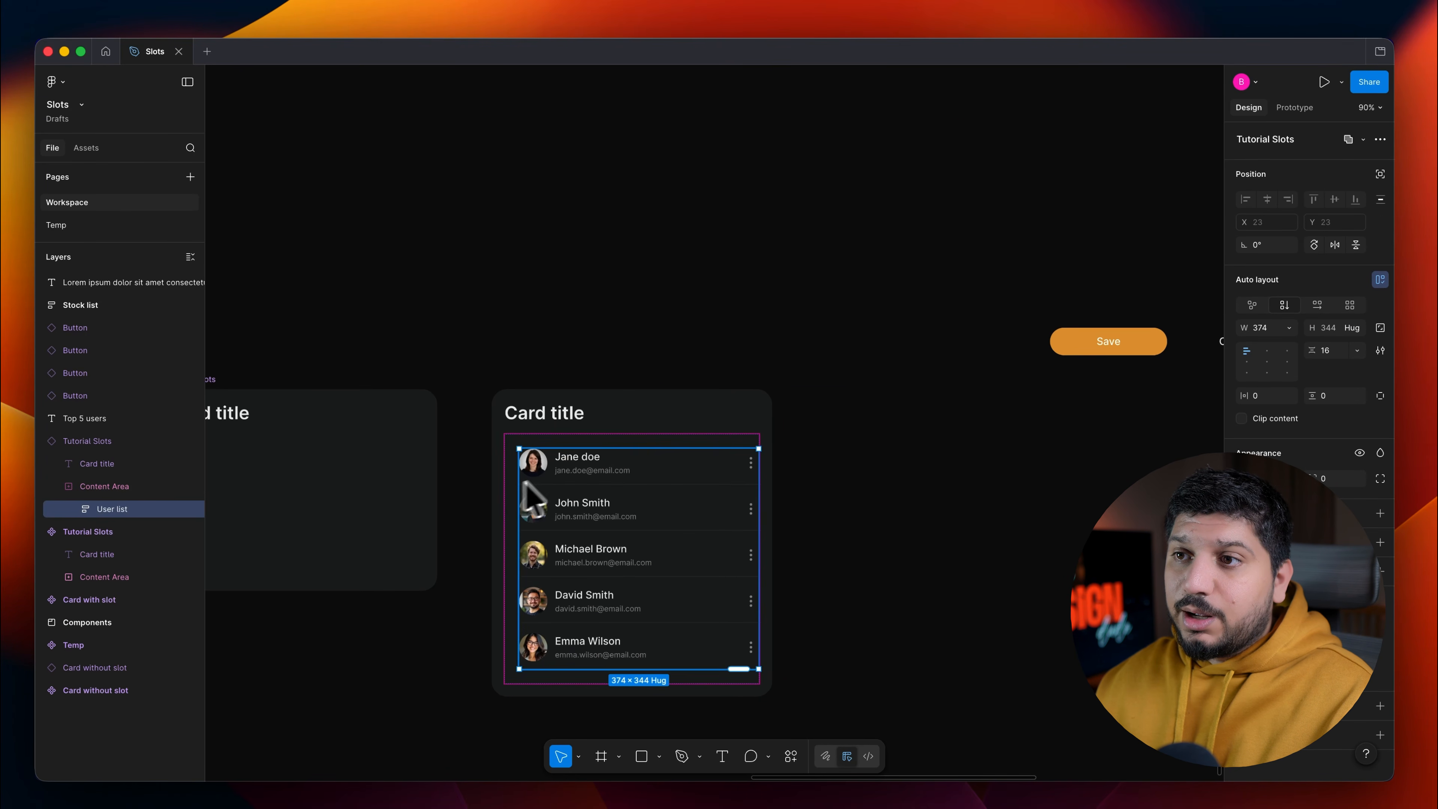
Step: Change the instance's card title to "Active users"
{"action": "double_click", "coordinate": [548, 411]}
{"action": "type", "text": "Ac"}
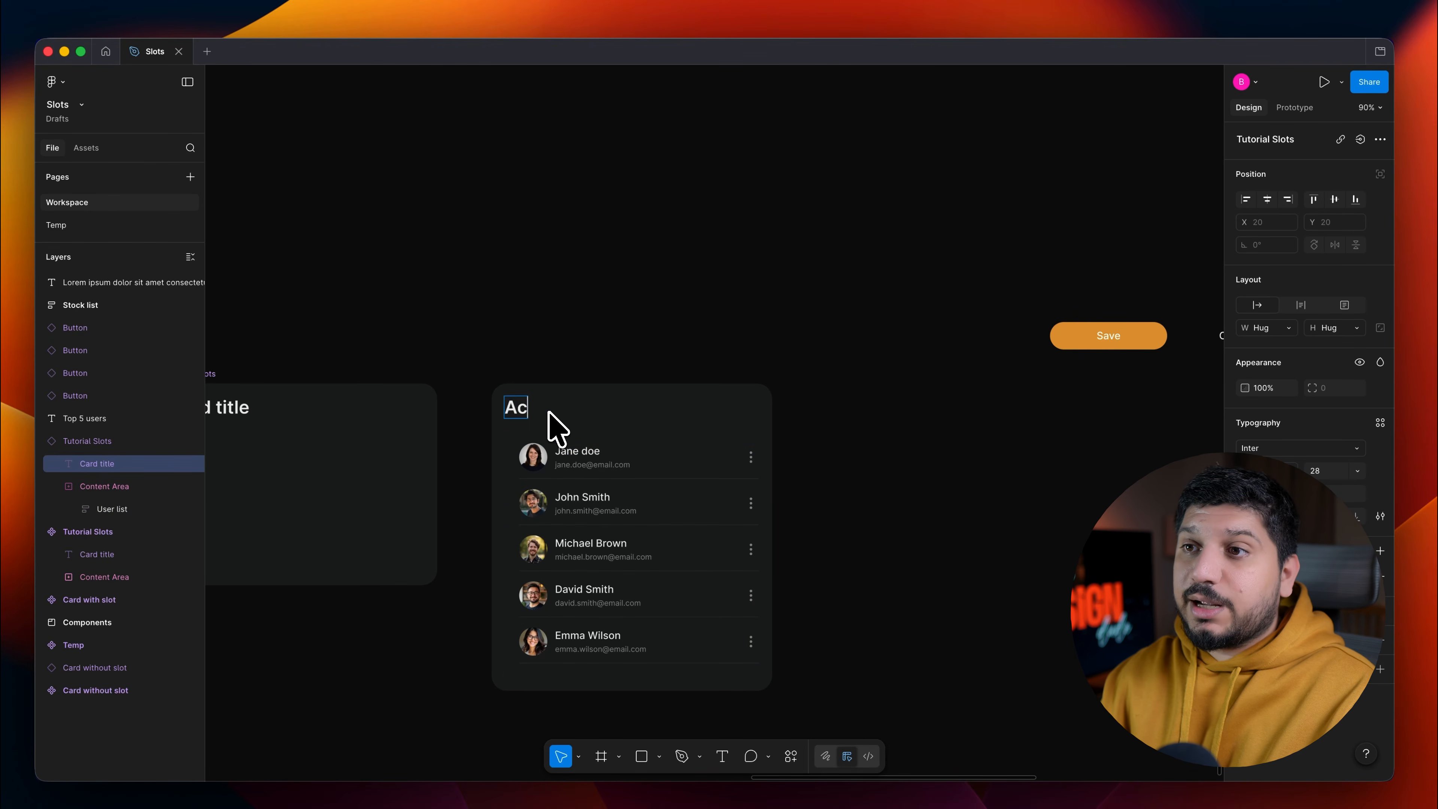
{"action": "type", "text": "tive users"}
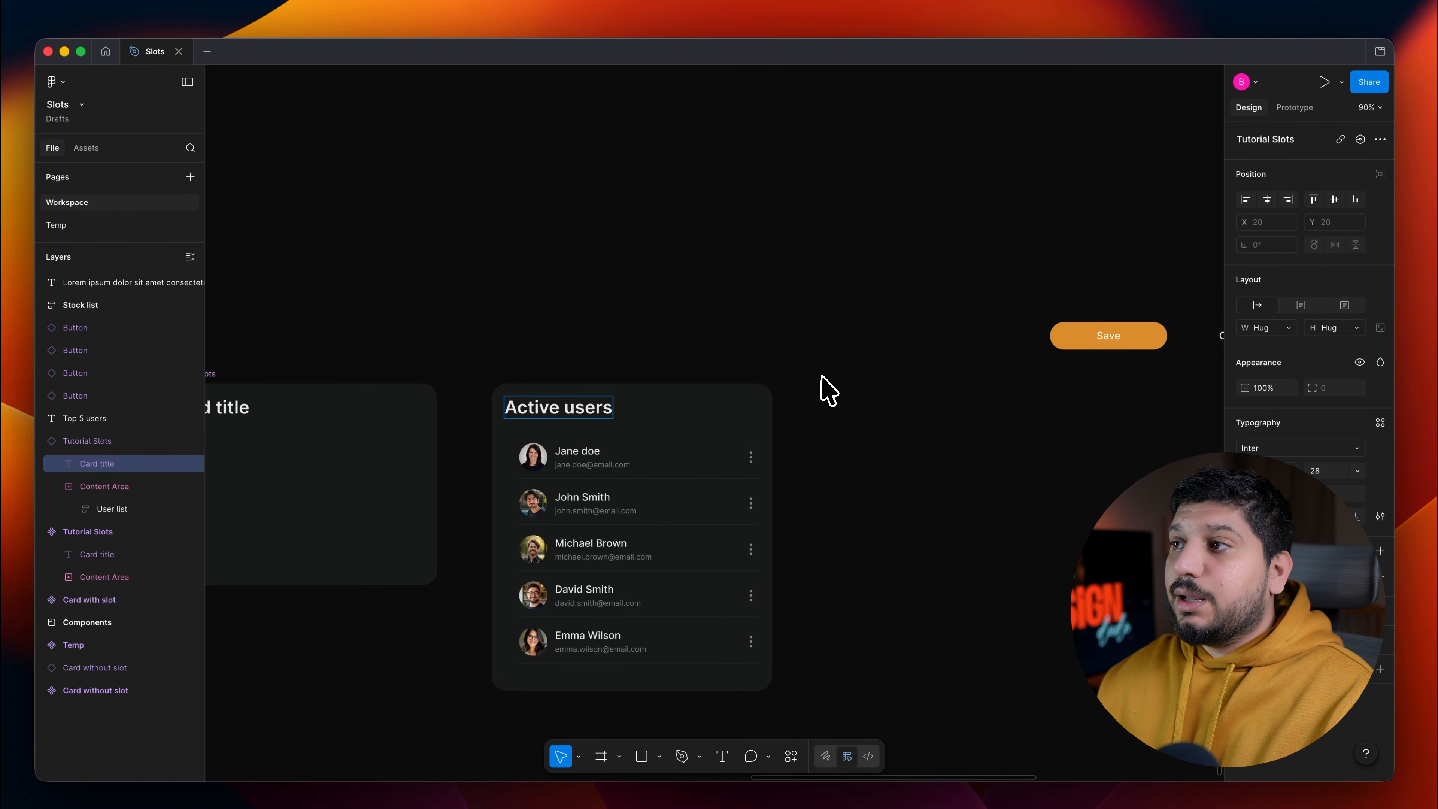
Step: Move the Top 5 users text into the instance's slot, above the User list
{"action": "scroll", "coordinate": [821, 388], "scroll_direction": "down", "scroll_amount": 5}
{"action": "left_click_drag", "start_coordinate": [893, 165], "coordinate": [589, 433]}
{"action": "left_click", "coordinate": [793, 408]}
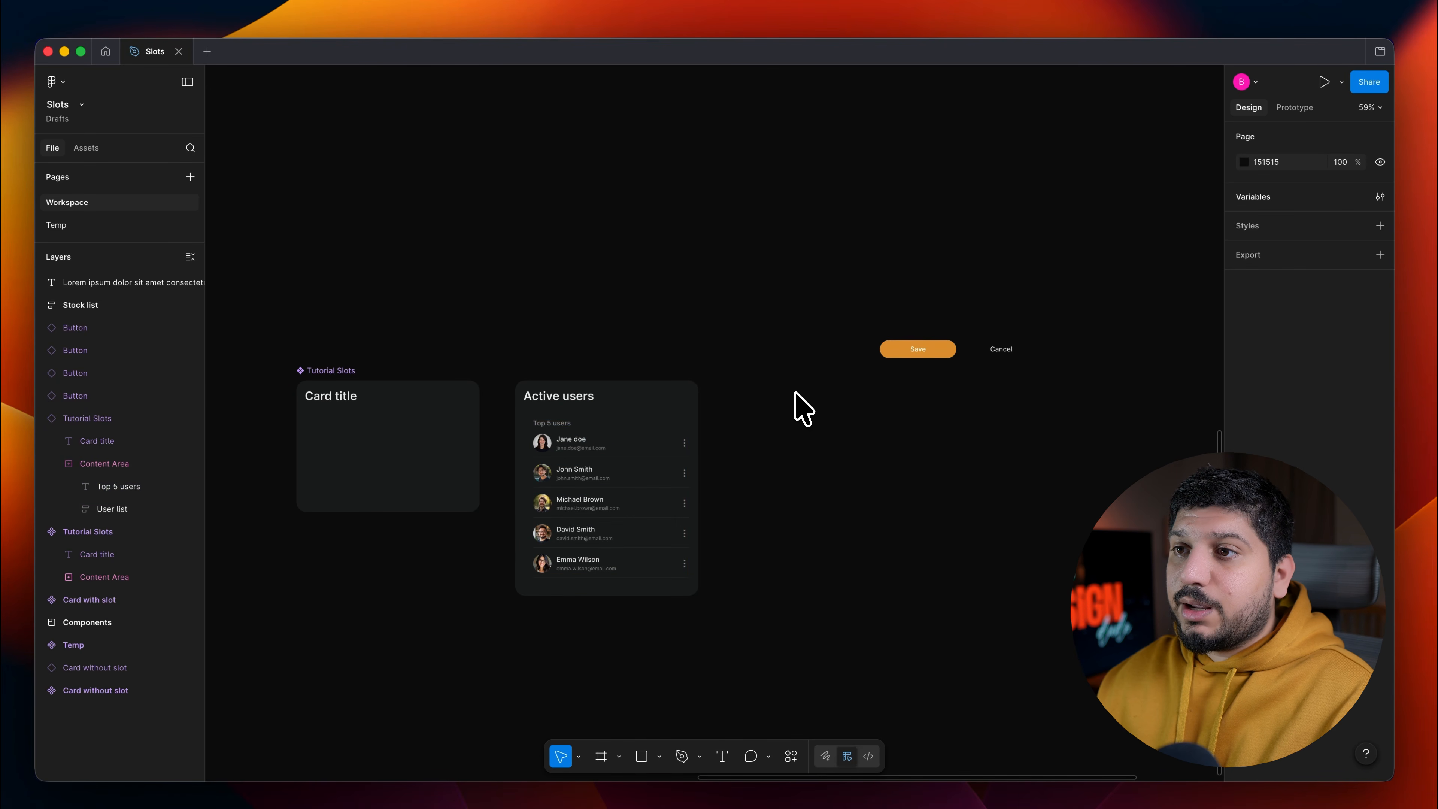
Step: Move the Save and Cancel buttons into the slot below the User list and group them in a horizontal auto layout
{"action": "left_click_drag", "start_coordinate": [950, 352], "coordinate": [657, 567]}
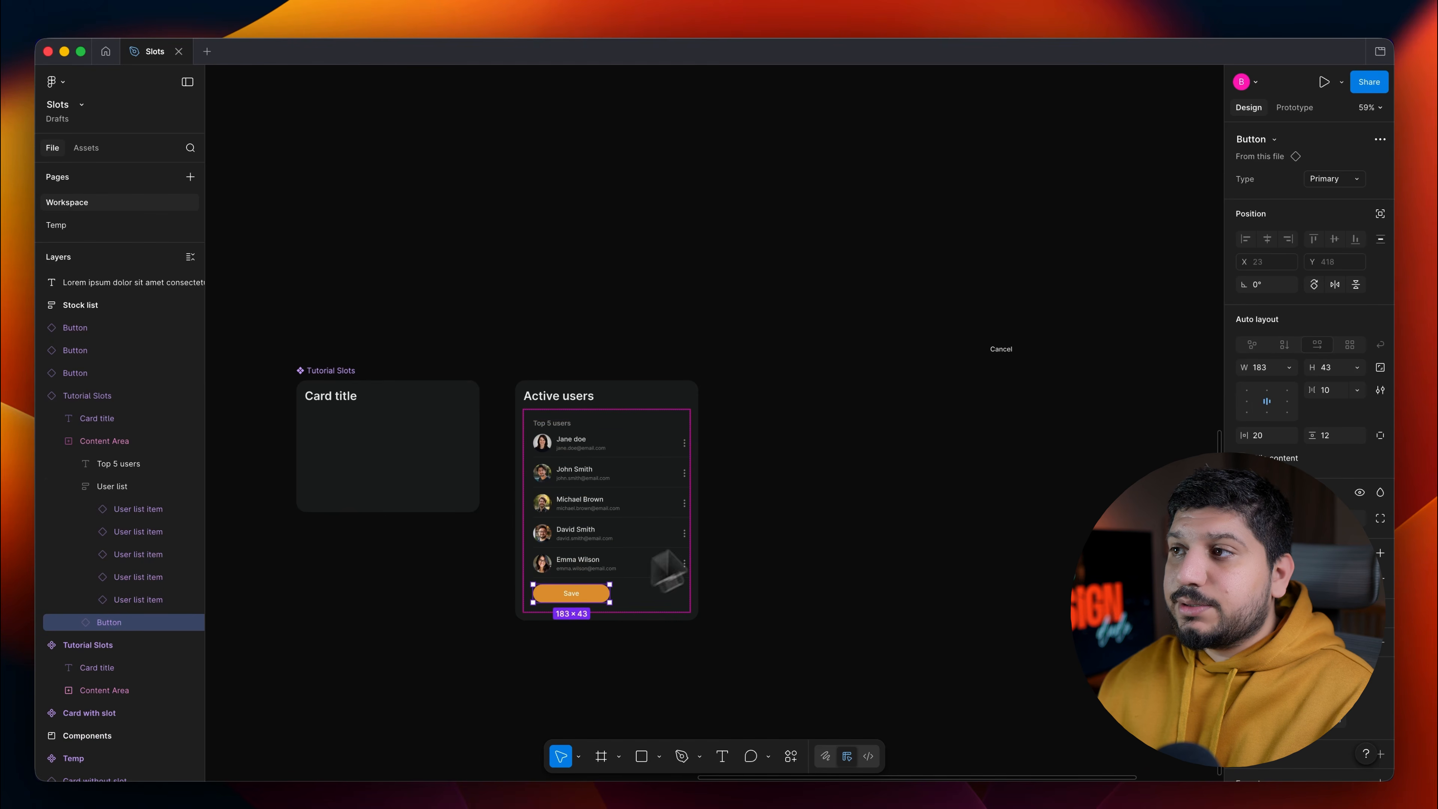
{"action": "left_click_drag", "start_coordinate": [990, 363], "coordinate": [594, 610]}
{"action": "left_click", "coordinate": [1303, 300]}
{"action": "scroll", "coordinate": [561, 552], "scroll_direction": "up", "scroll_amount": 5}
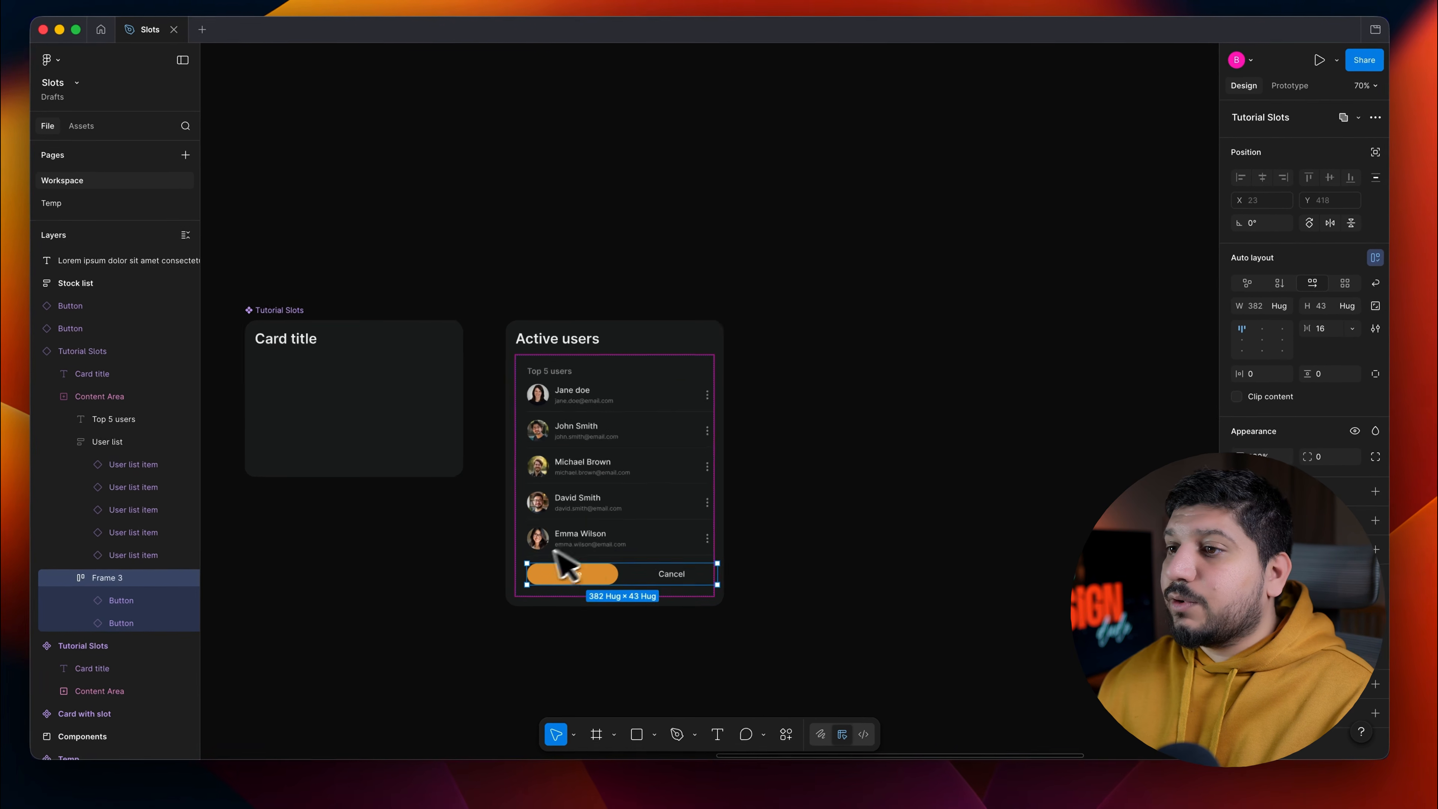
Step: Set the widths of the Save and Cancel button row and the User list to fill the container
{"action": "left_click", "coordinate": [1276, 318]}
{"action": "left_click", "coordinate": [1271, 347]}
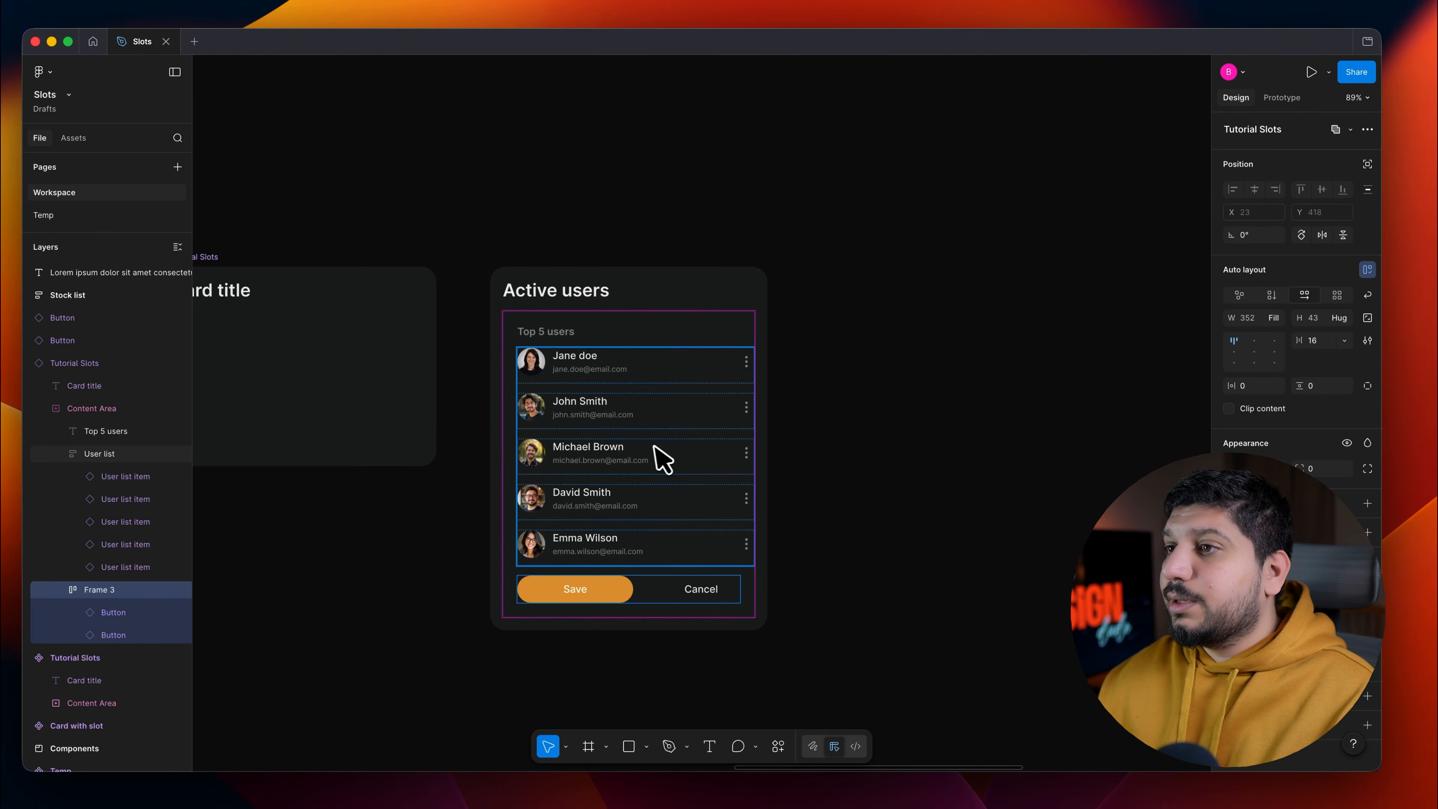
{"action": "left_click", "coordinate": [658, 456]}
{"action": "left_click", "coordinate": [658, 456]}
{"action": "left_click", "coordinate": [856, 540]}
{"action": "left_click", "coordinate": [676, 472]}
{"action": "double_click", "coordinate": [676, 473]}
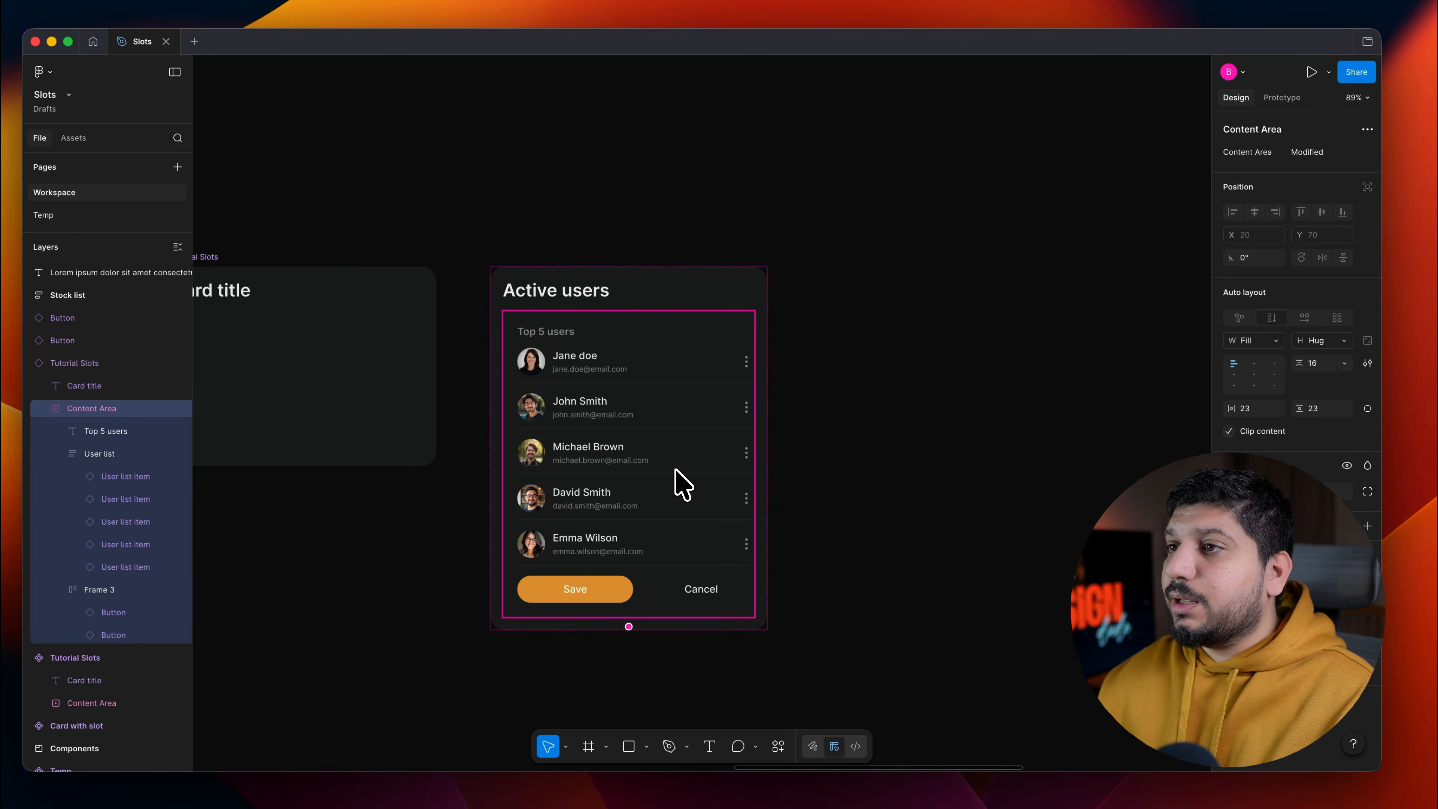
{"action": "double_click", "coordinate": [676, 473]}
{"action": "left_click", "coordinate": [1276, 317]}
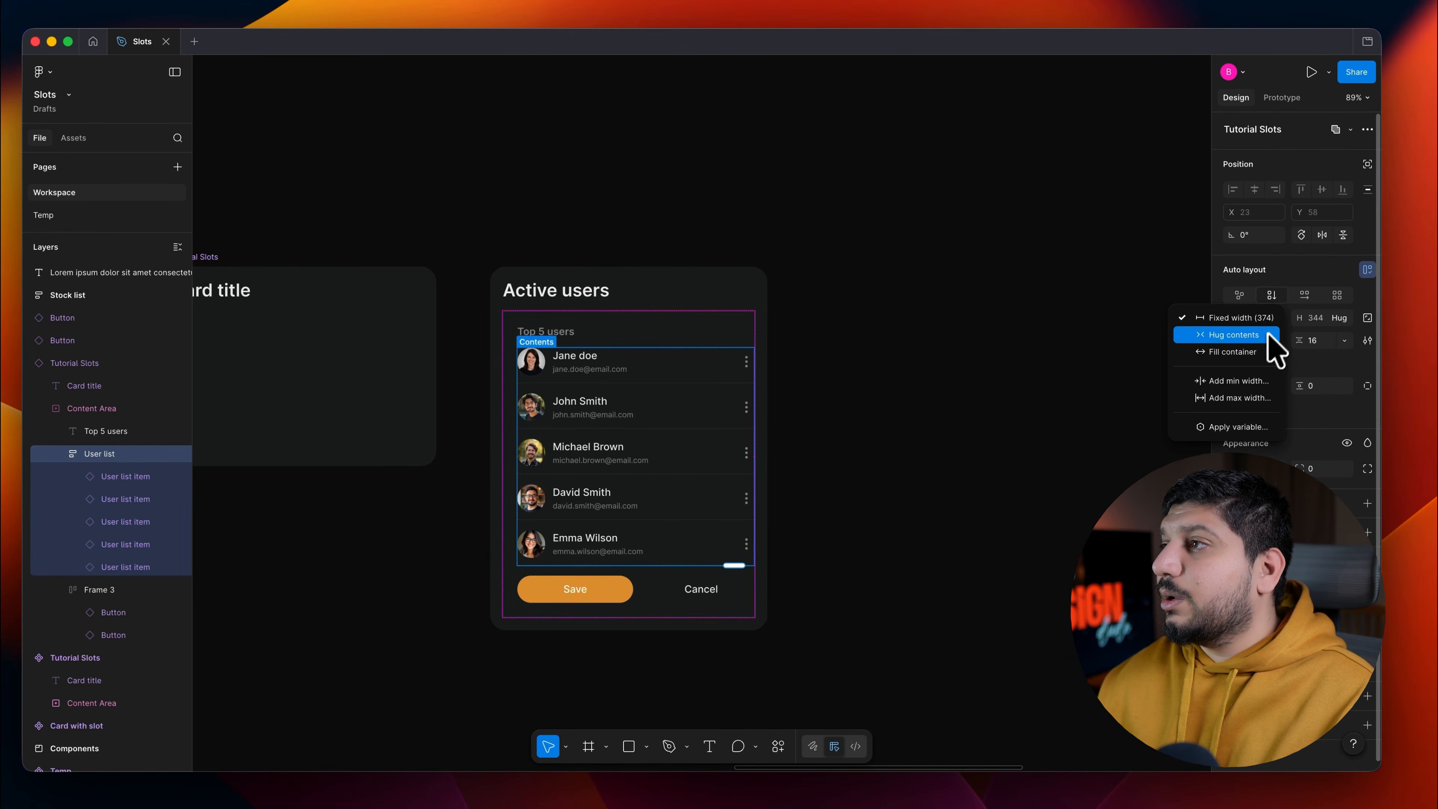
{"action": "left_click", "coordinate": [1268, 358]}
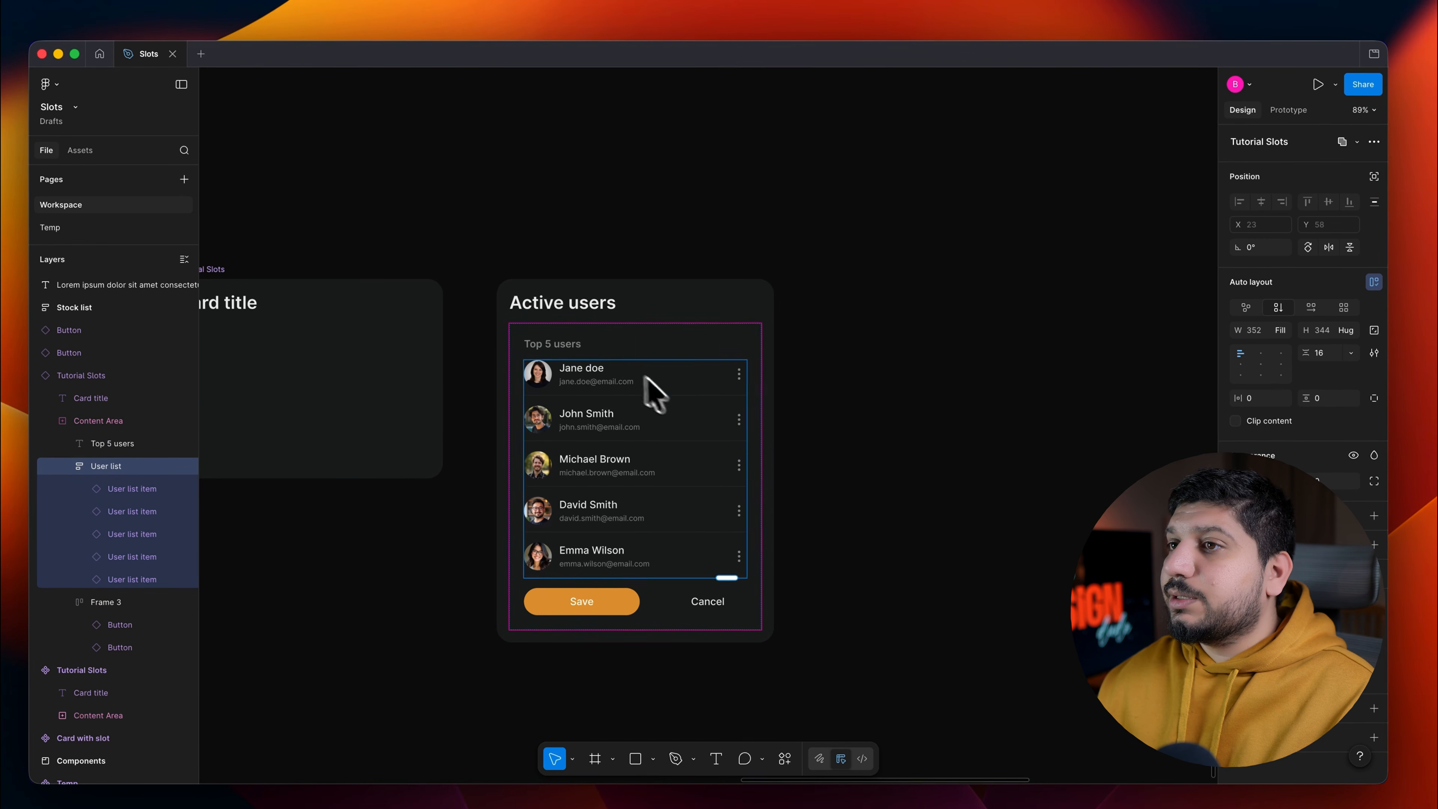
Step: Set the Top 5 users text's width to fill the container
{"action": "left_click", "coordinate": [557, 344]}
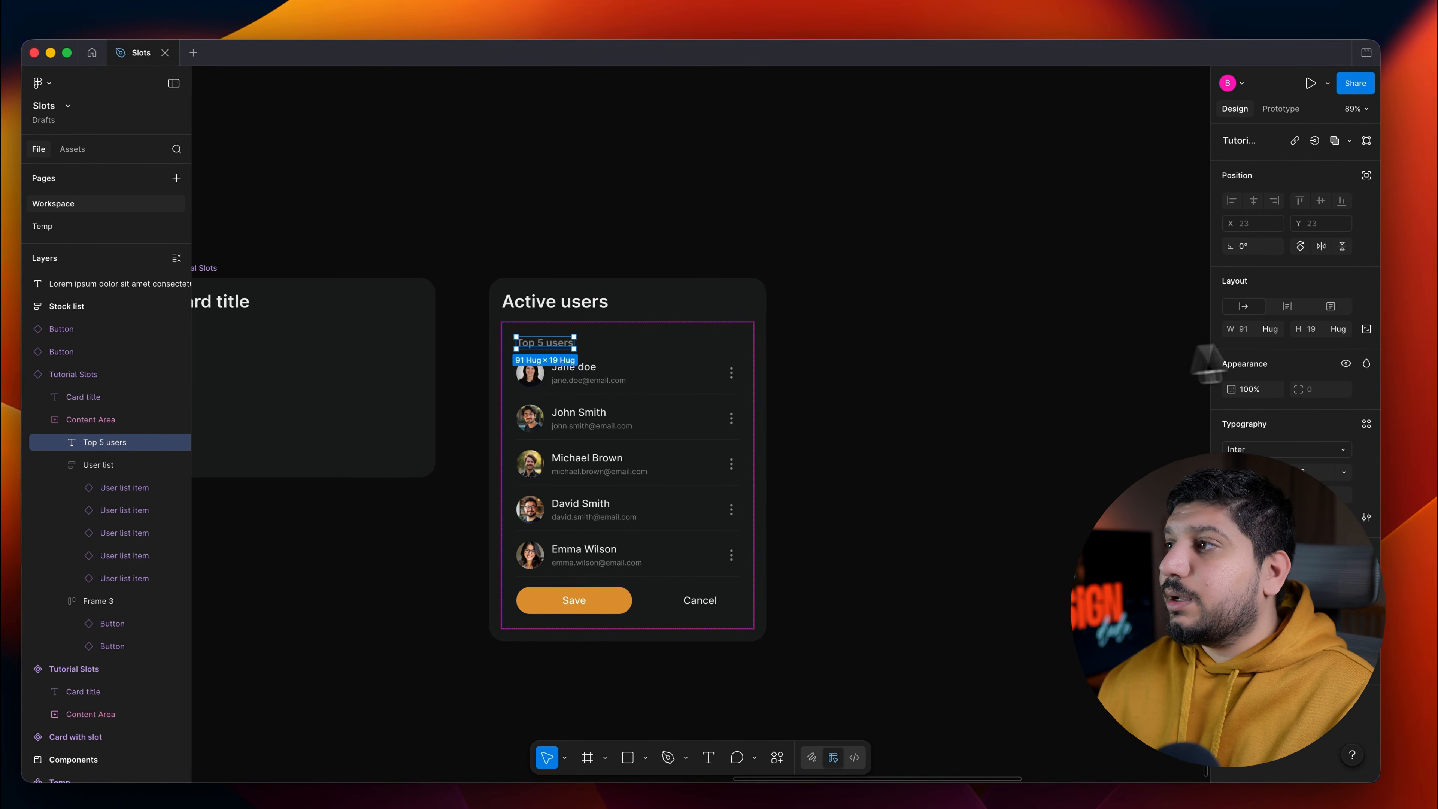
{"action": "left_click", "coordinate": [1278, 329]}
{"action": "left_click", "coordinate": [1250, 351]}
{"action": "left_click", "coordinate": [930, 417]}
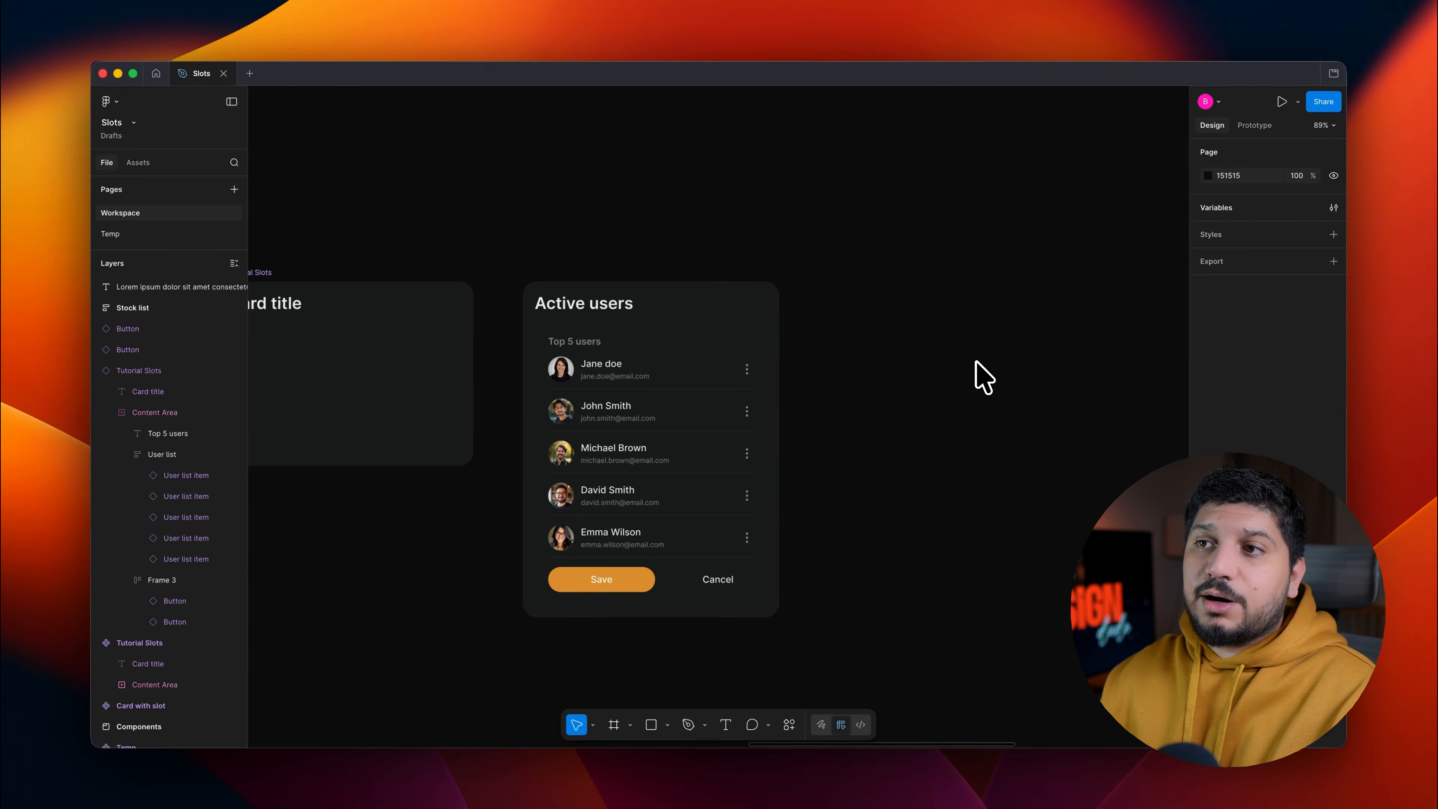
{"action": "scroll", "coordinate": [983, 377], "scroll_direction": "right", "scroll_amount": 3}
{"action": "scroll", "coordinate": [979, 375], "scroll_direction": "left", "scroll_amount": 10}
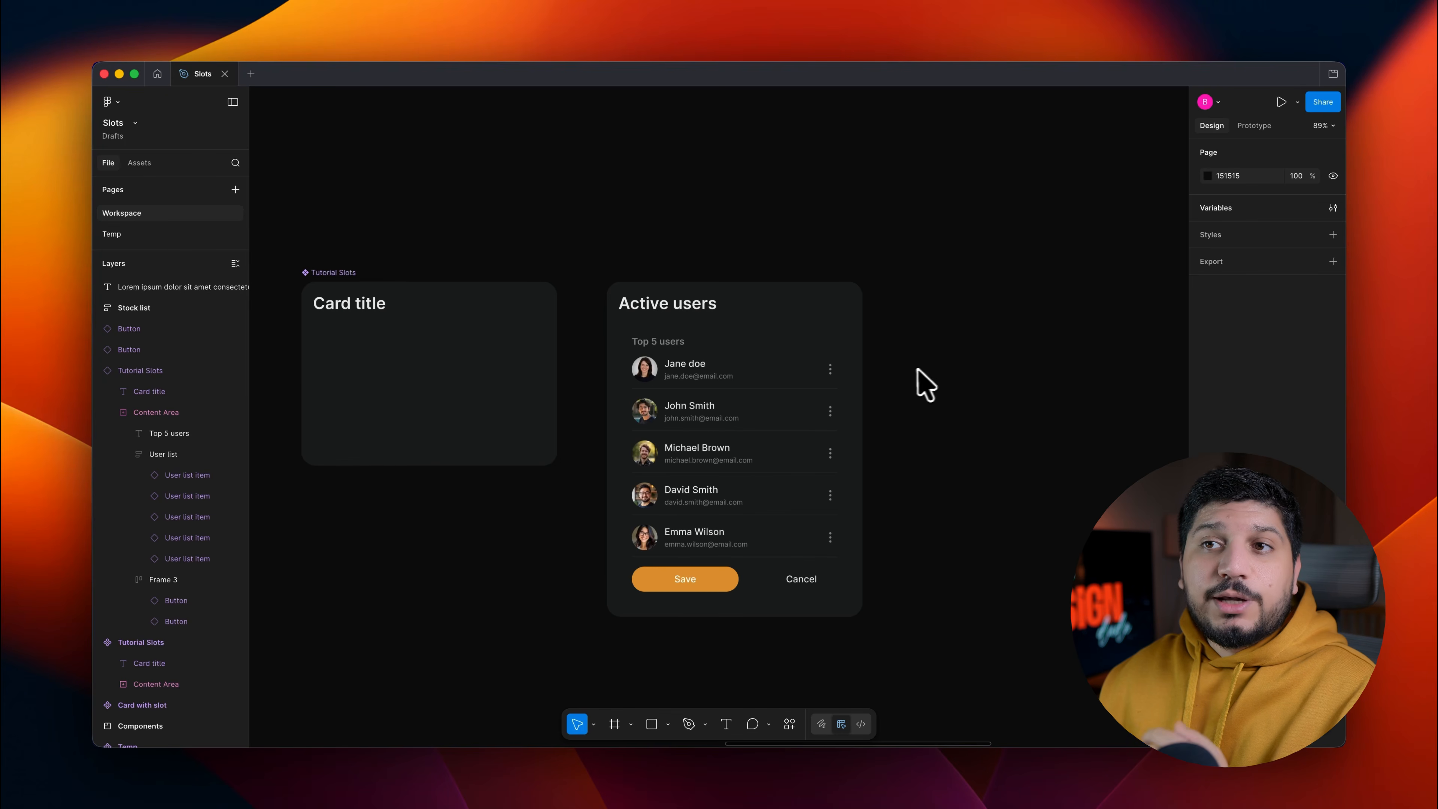
{"action": "scroll", "coordinate": [898, 391], "scroll_direction": "right", "scroll_amount": 4}
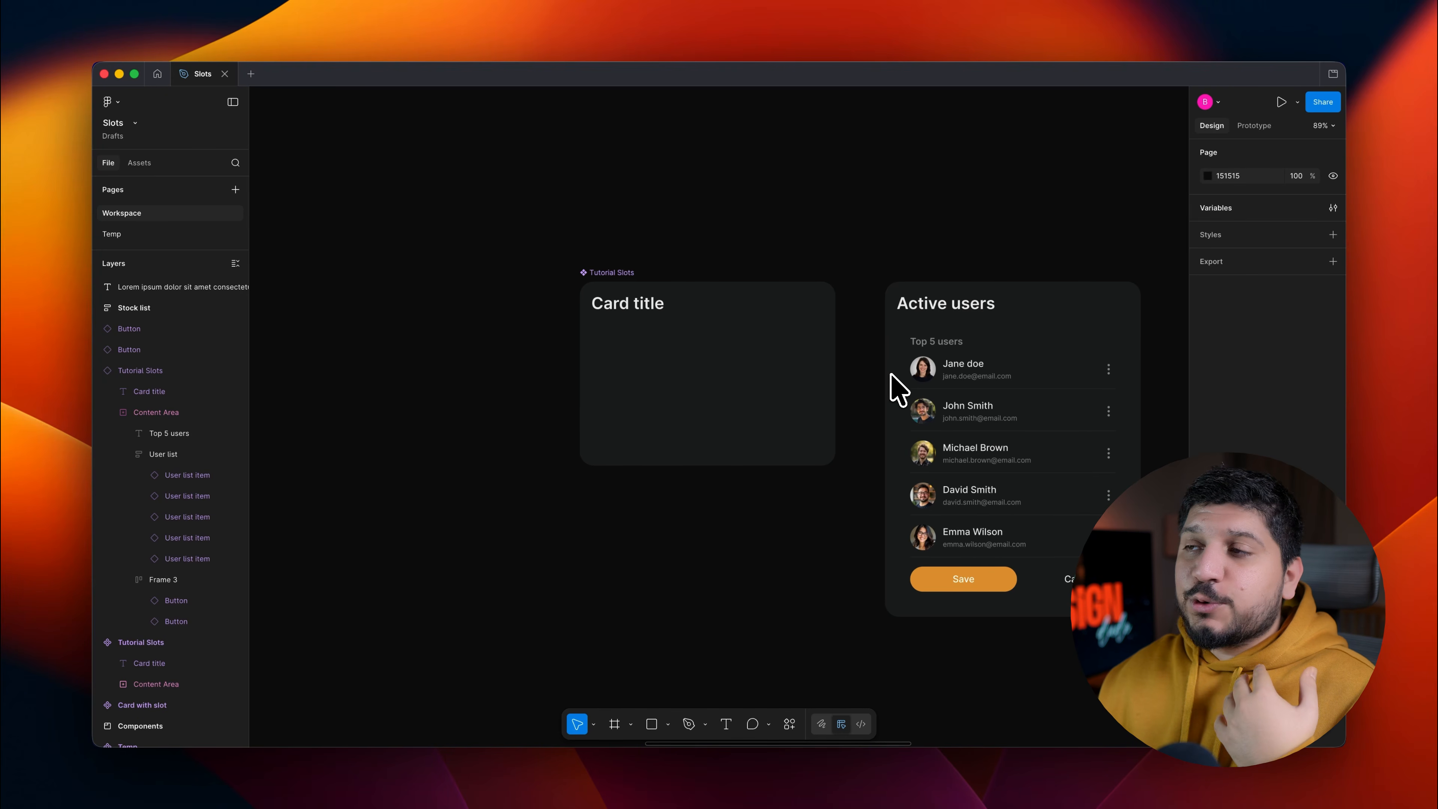
Step: Add the Button component to the preferred instances of the Content Area slot property on the main Tutorial Slots component
{"action": "scroll", "coordinate": [566, 327], "scroll_direction": "left", "scroll_amount": 1}
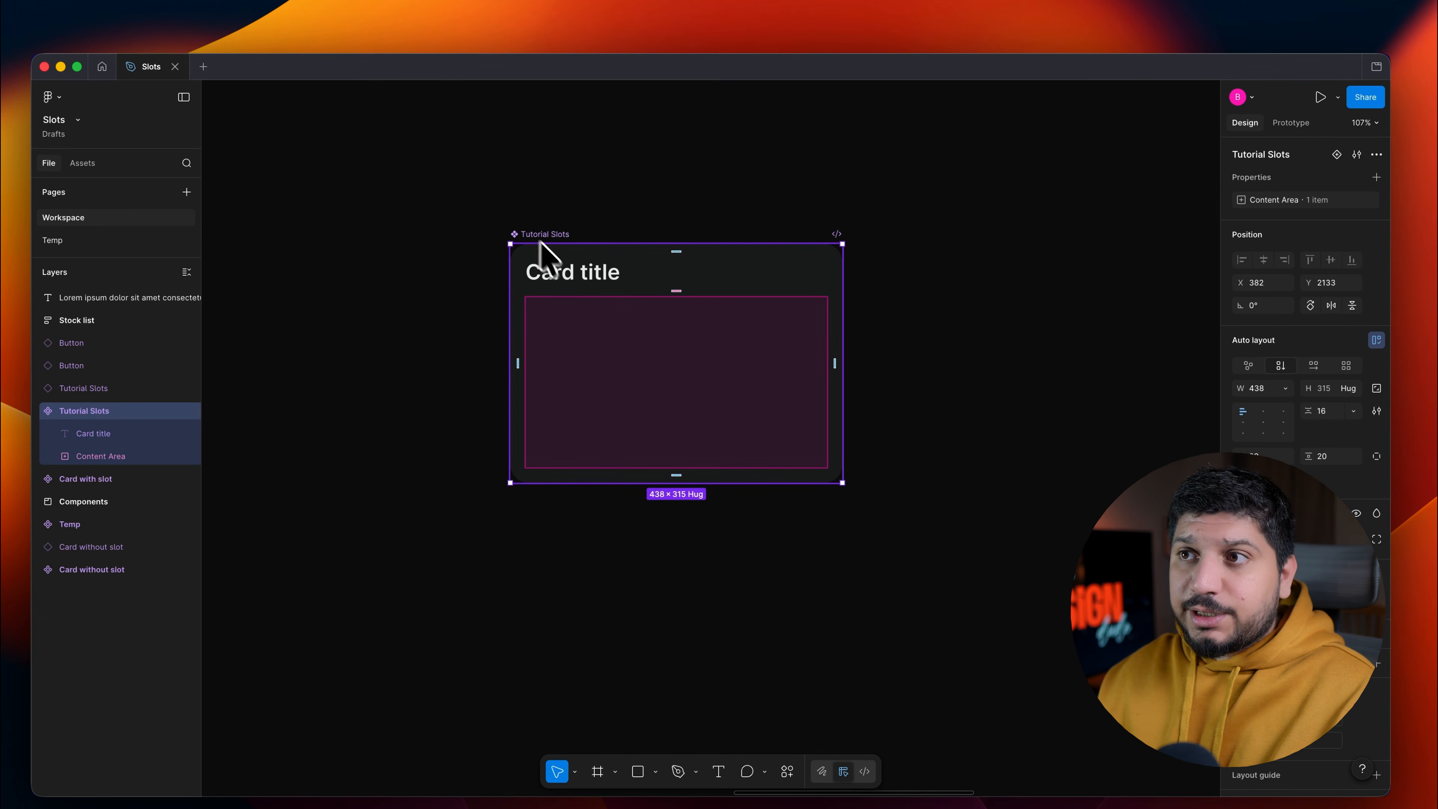
{"action": "mouse_move", "coordinate": [1254, 205]}
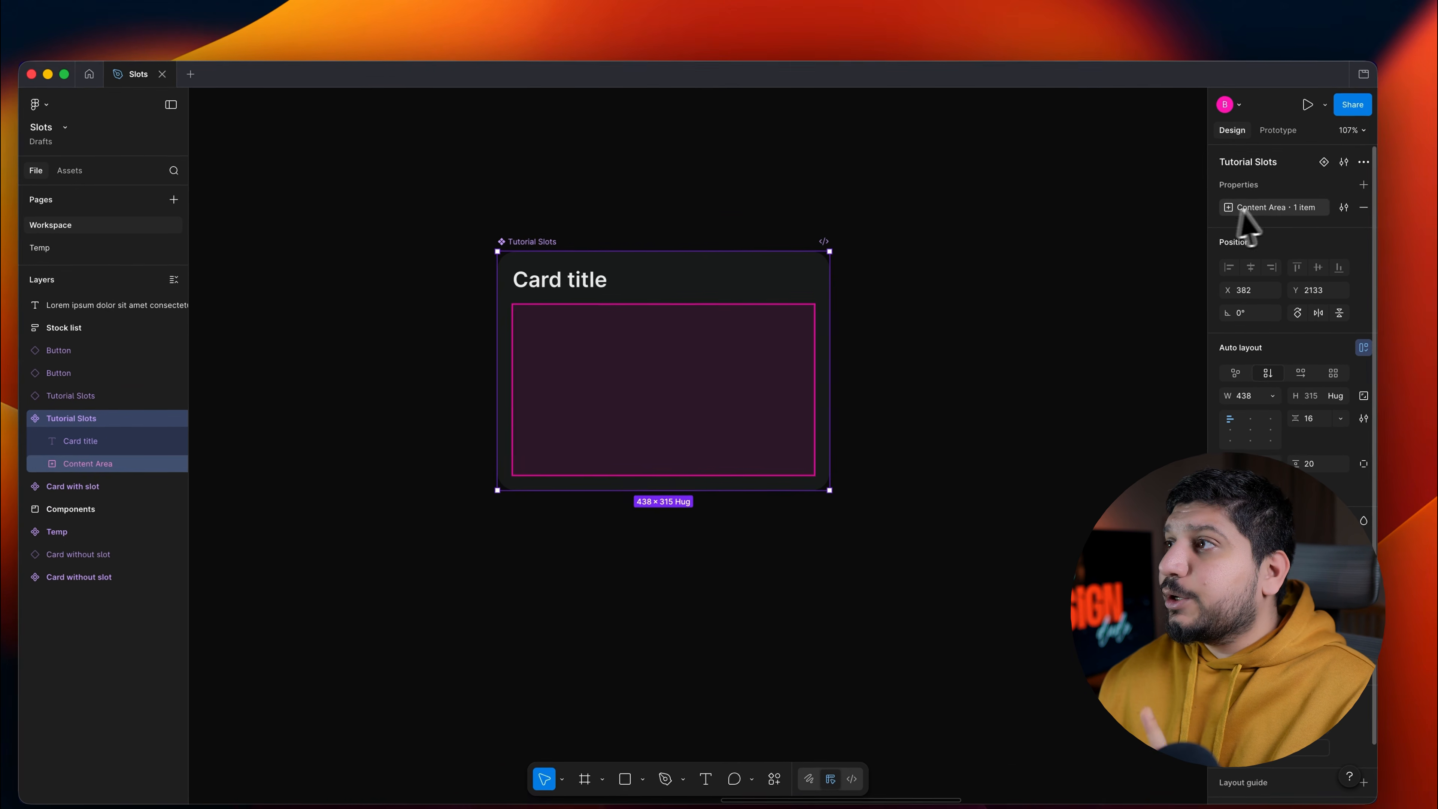
{"action": "left_click", "coordinate": [1343, 209]}
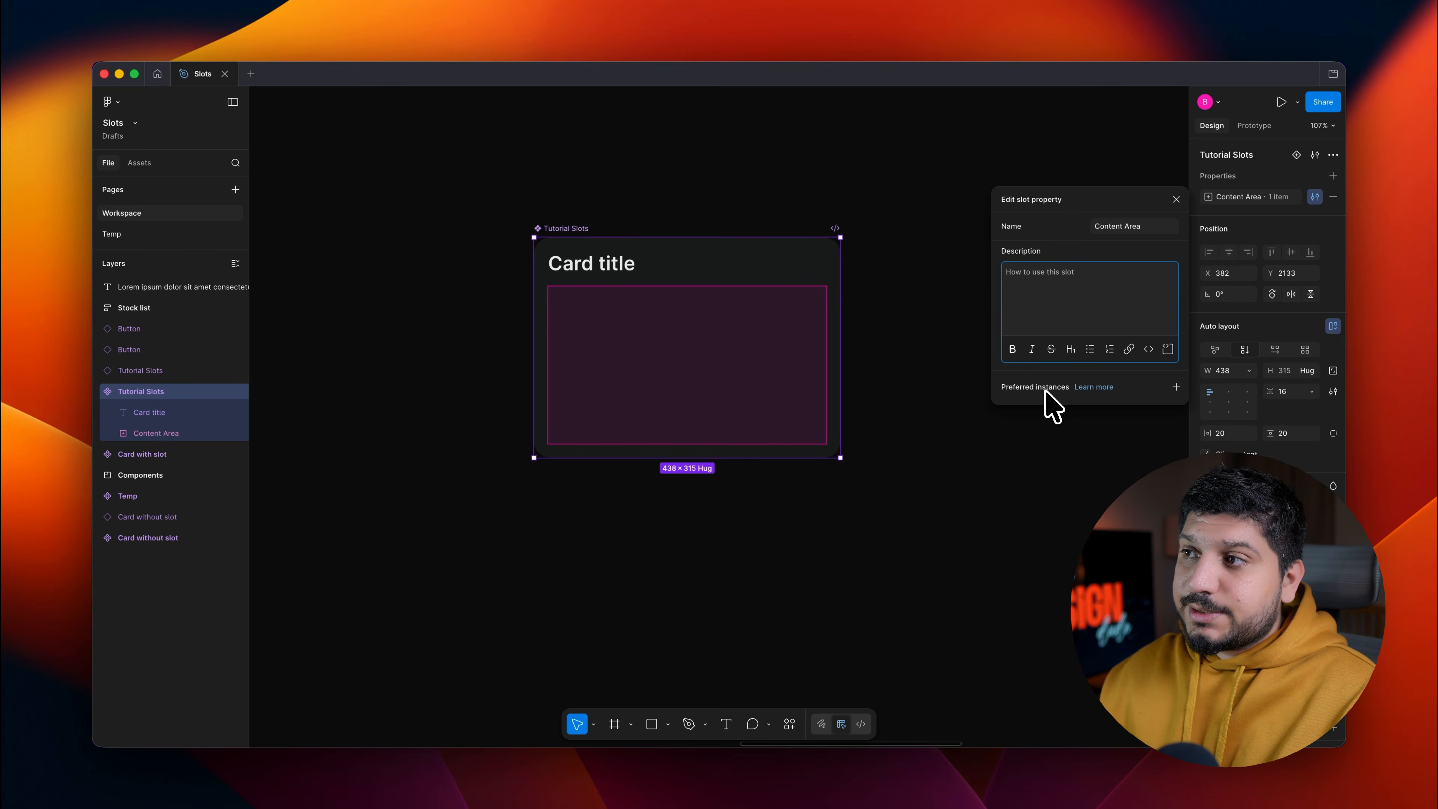
{"action": "left_click", "coordinate": [1176, 387]}
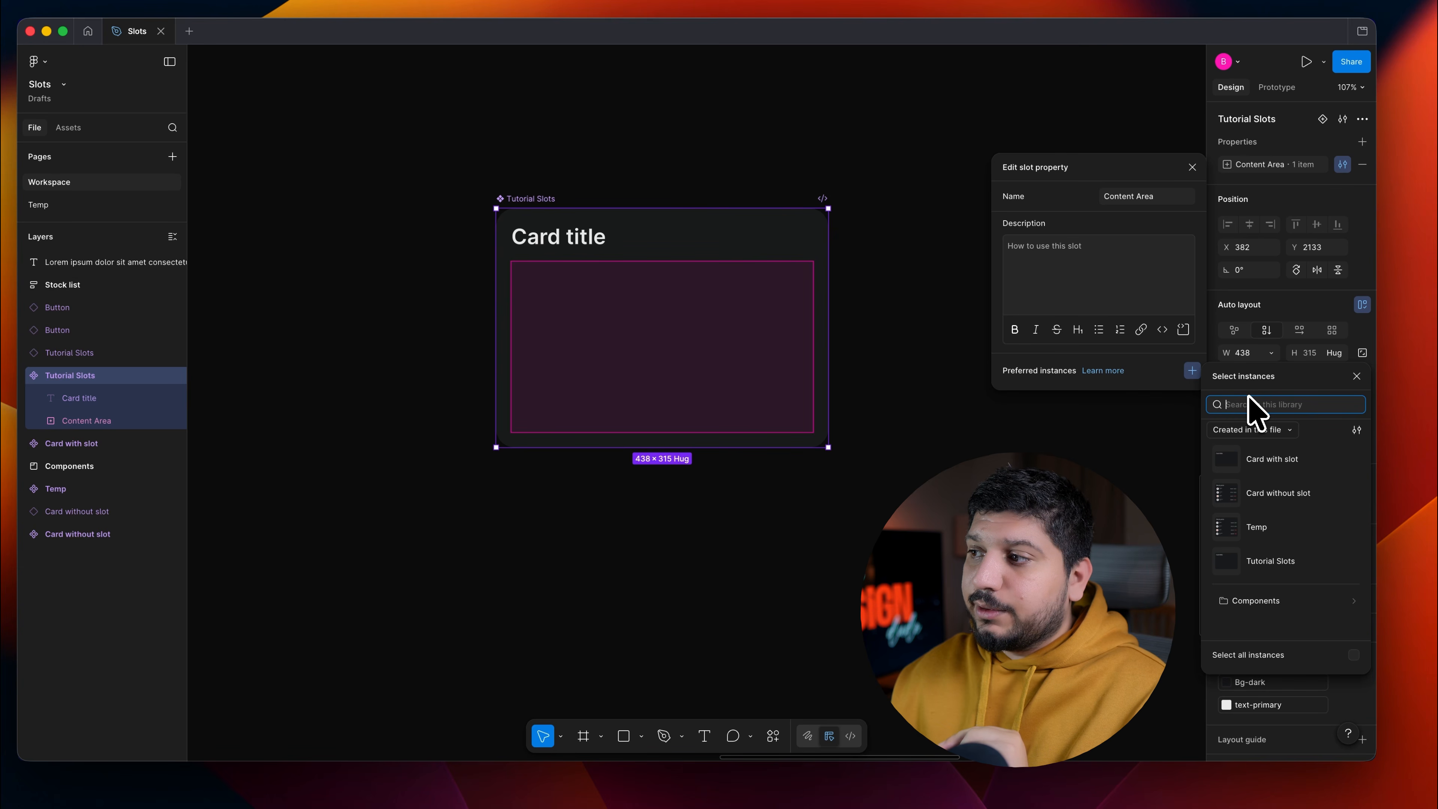
{"action": "left_click", "coordinate": [1283, 602]}
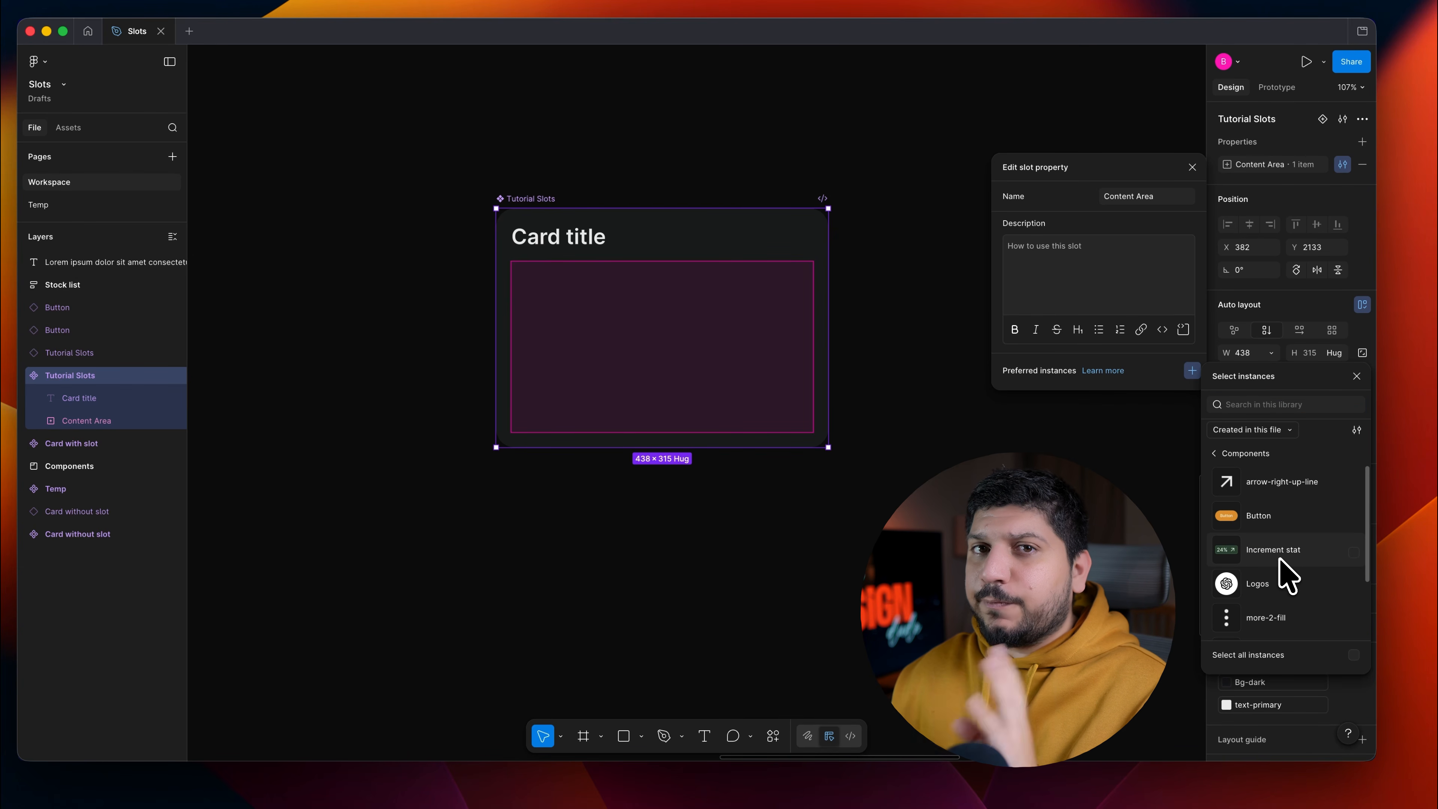
{"action": "scroll", "coordinate": [1280, 558], "scroll_direction": "down", "scroll_amount": 2}
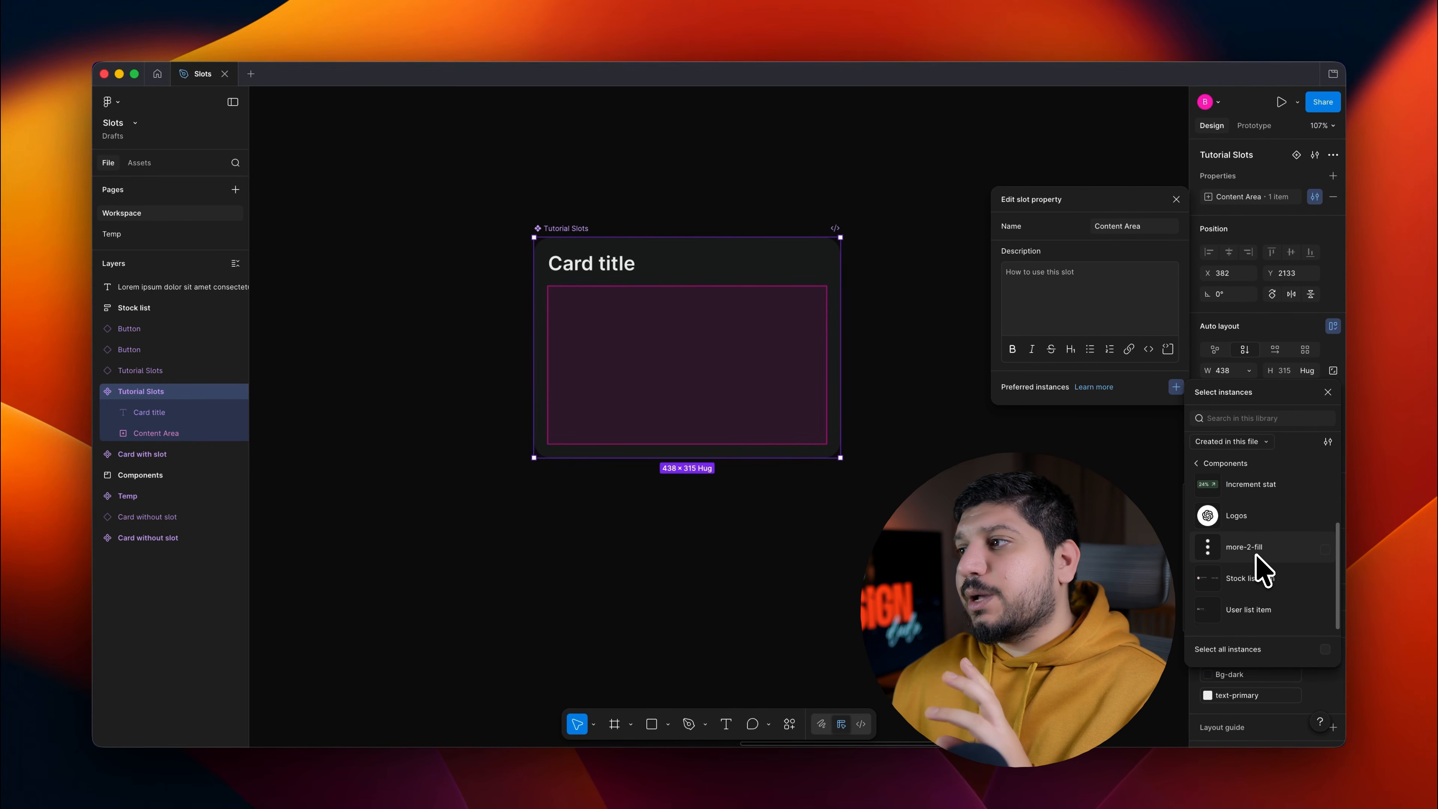
{"action": "scroll", "coordinate": [1258, 567], "scroll_direction": "up", "scroll_amount": 3}
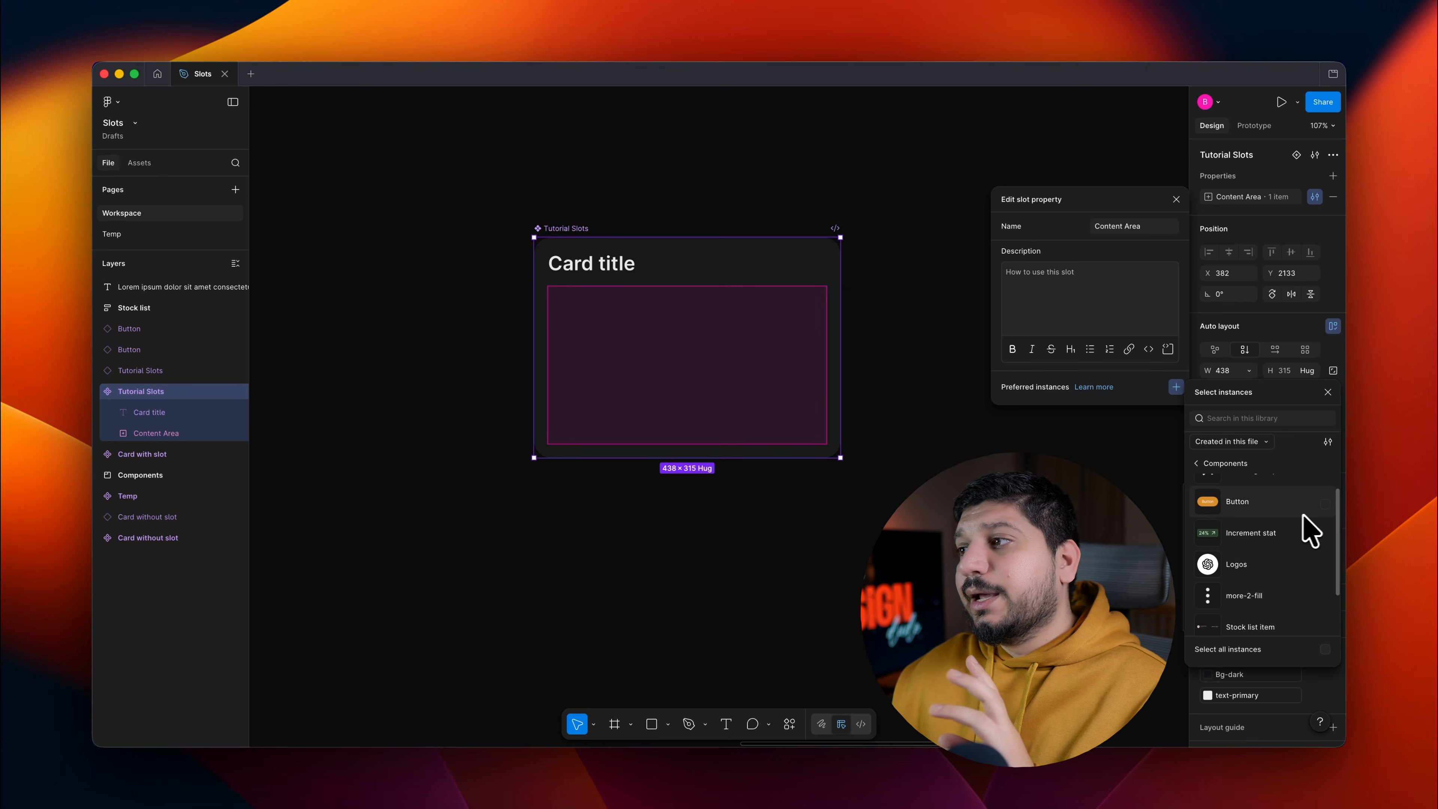
{"action": "left_click", "coordinate": [1316, 509]}
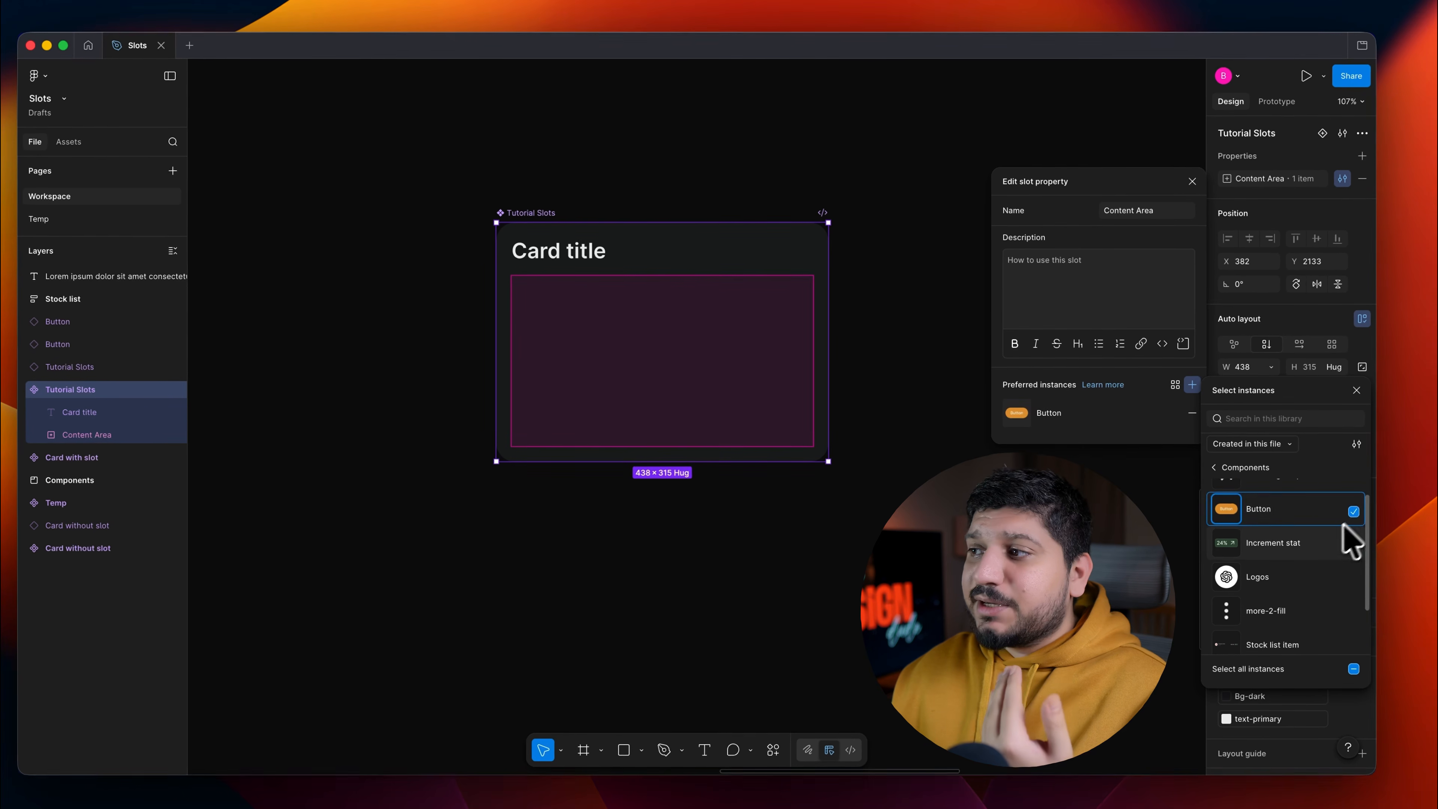
Step: Add Stock list item and User list item to the Content Area slot's preferred instances and close the slot property settings
{"action": "scroll", "coordinate": [1343, 532], "scroll_direction": "down", "scroll_amount": 1}
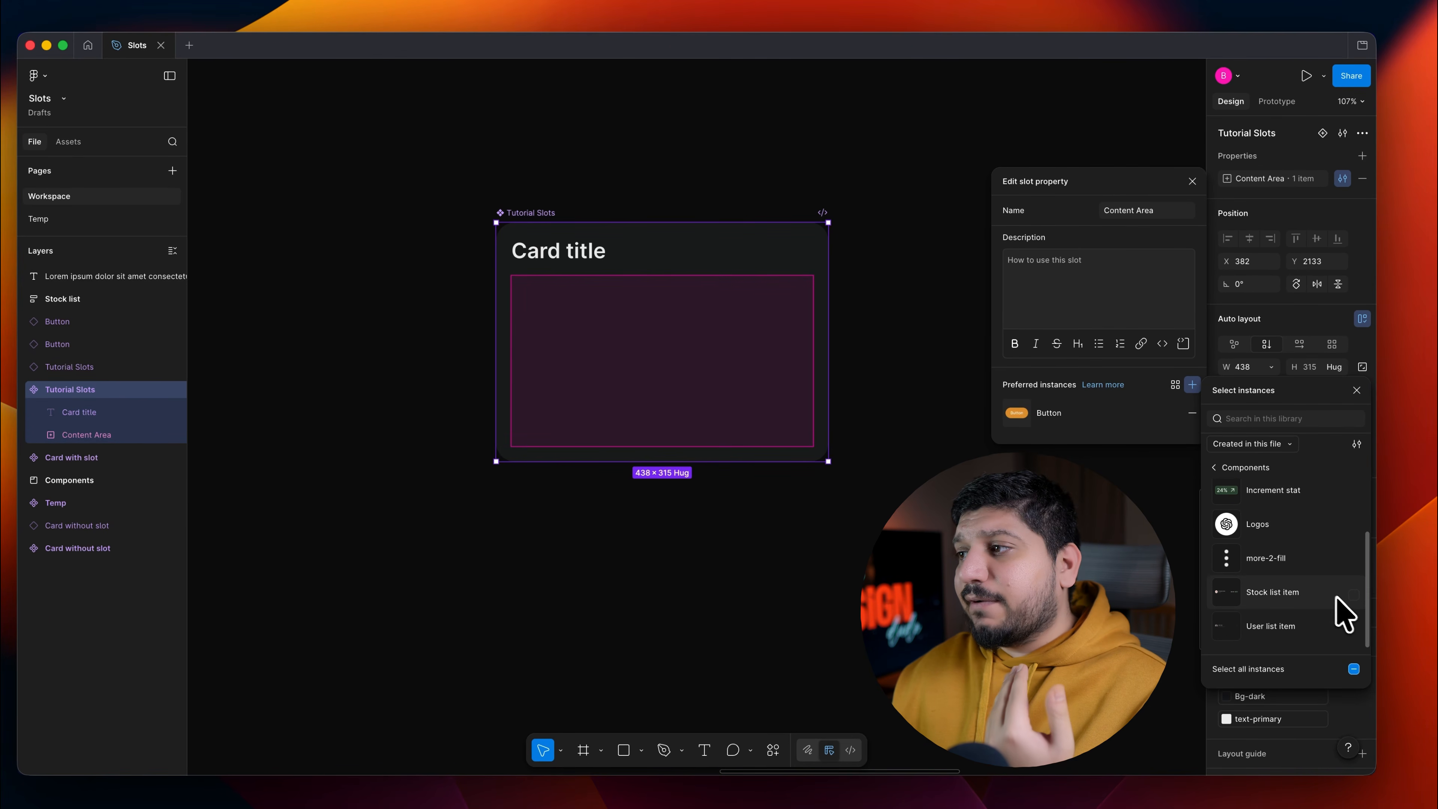
{"action": "left_click", "coordinate": [1353, 594]}
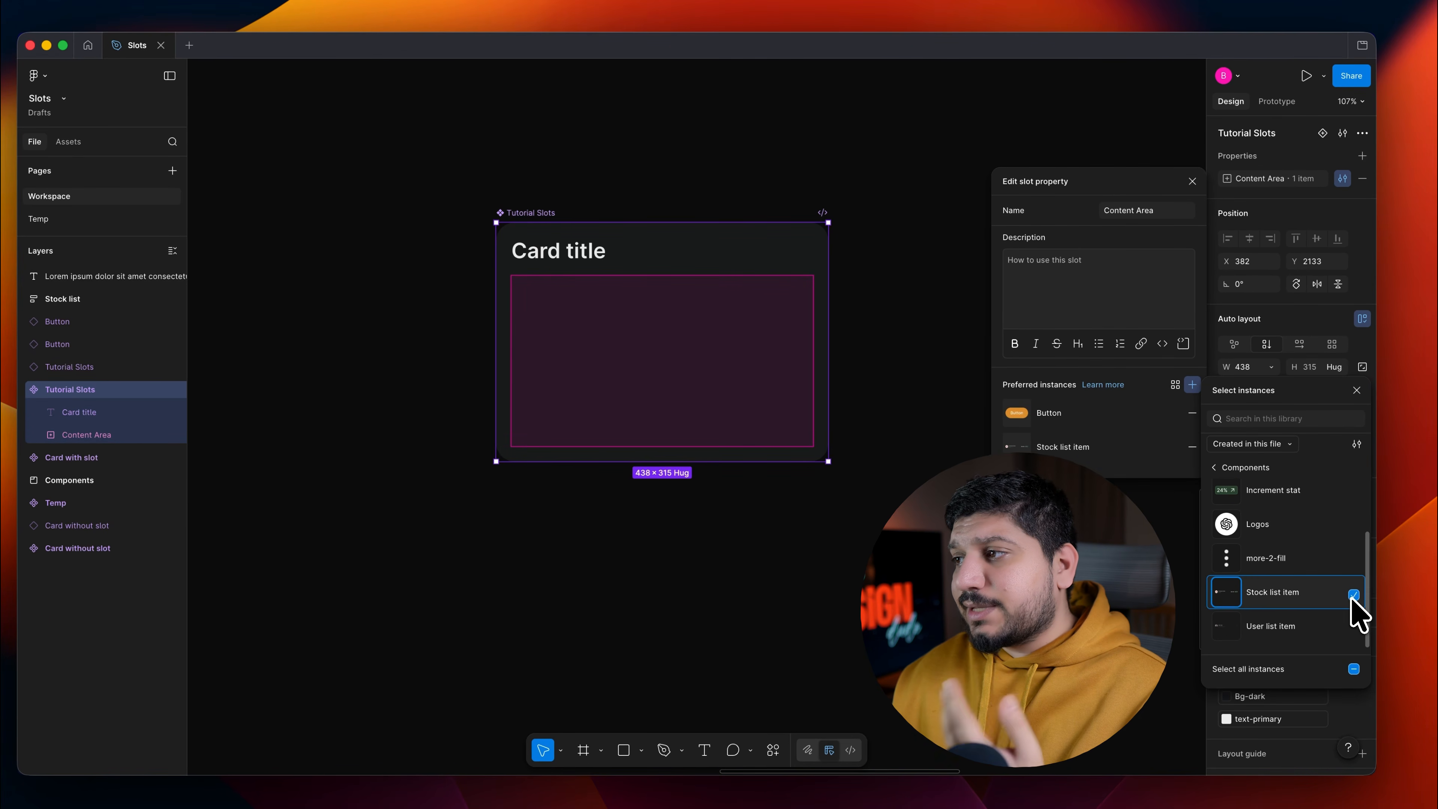
{"action": "left_click", "coordinate": [1354, 628]}
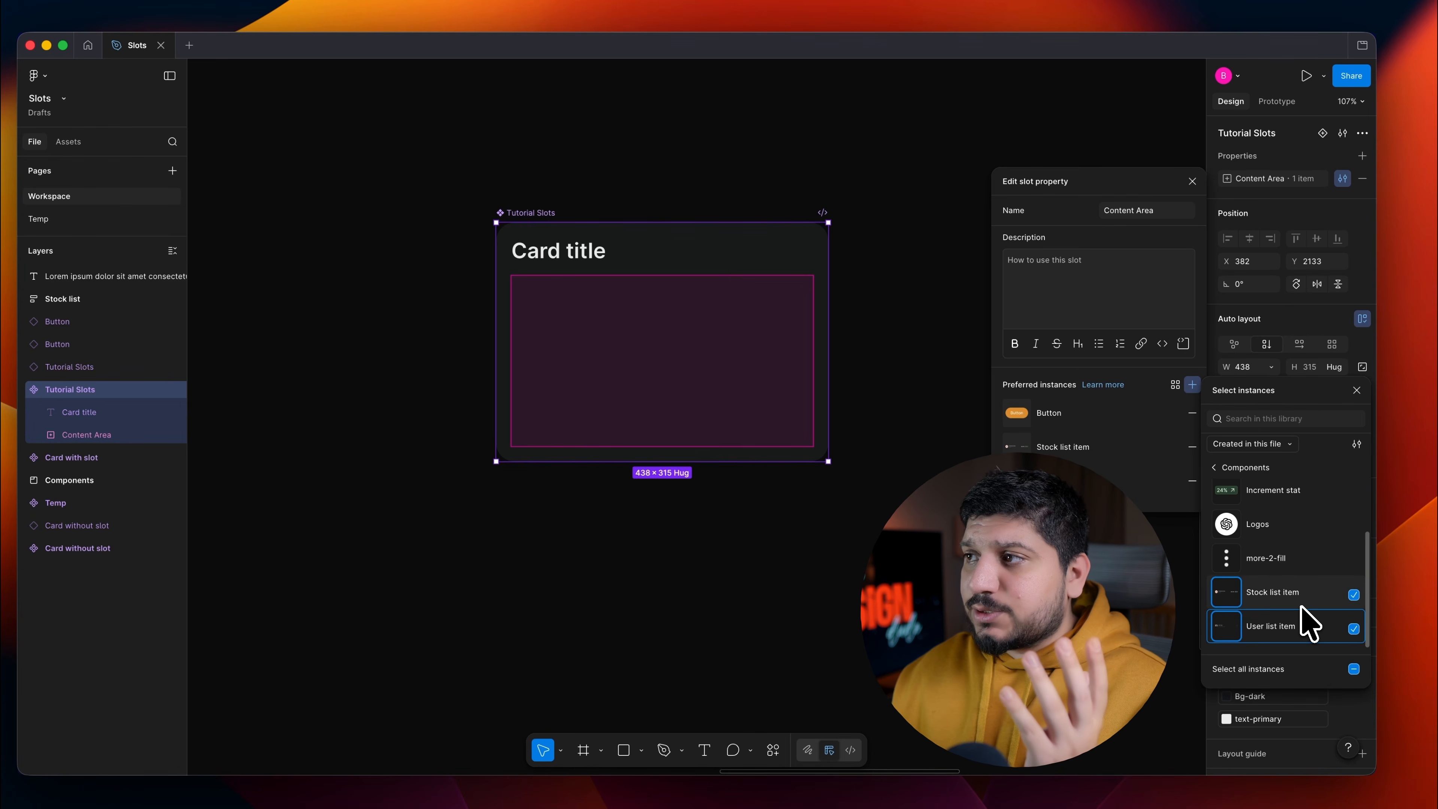
{"action": "left_click", "coordinate": [1357, 389]}
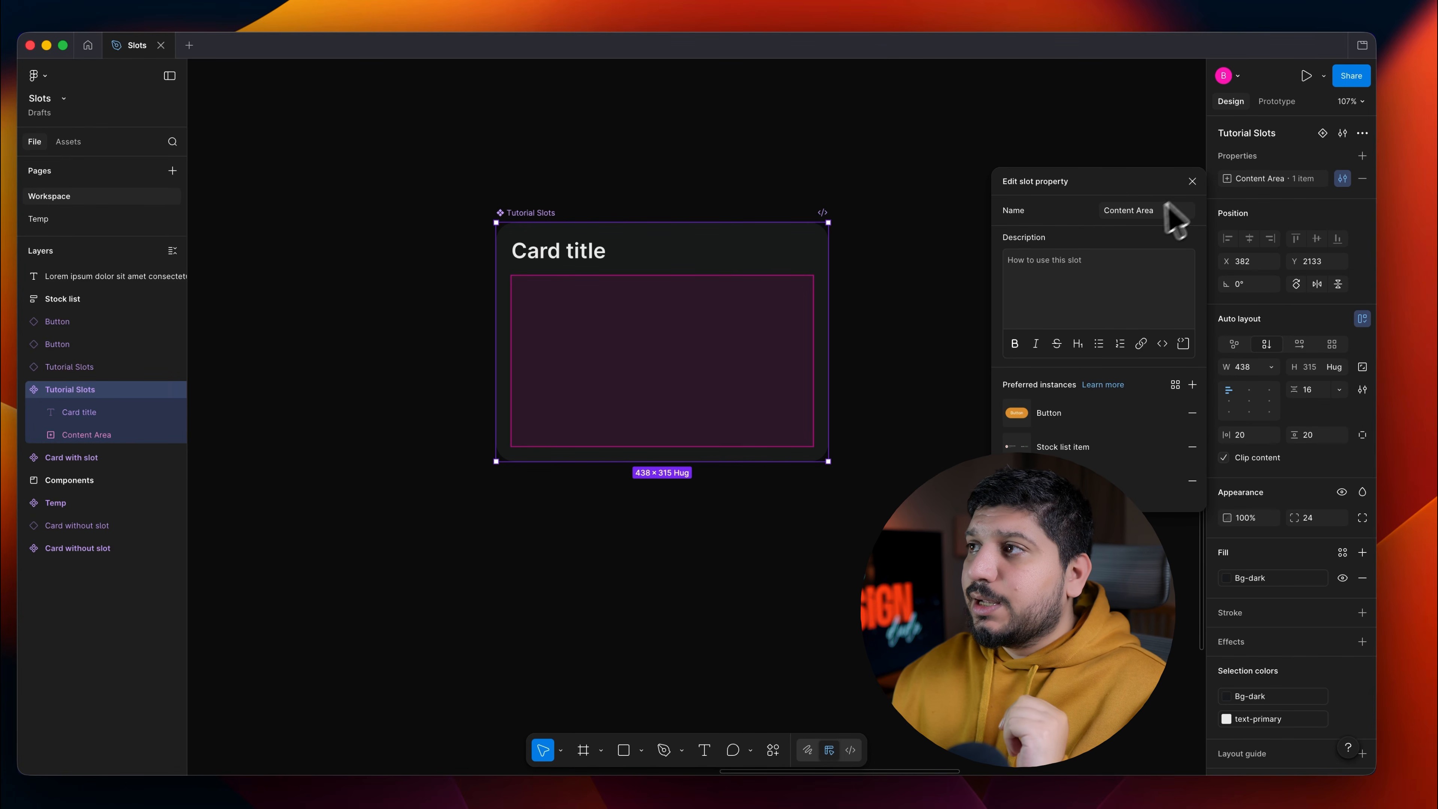
{"action": "left_click", "coordinate": [1192, 181]}
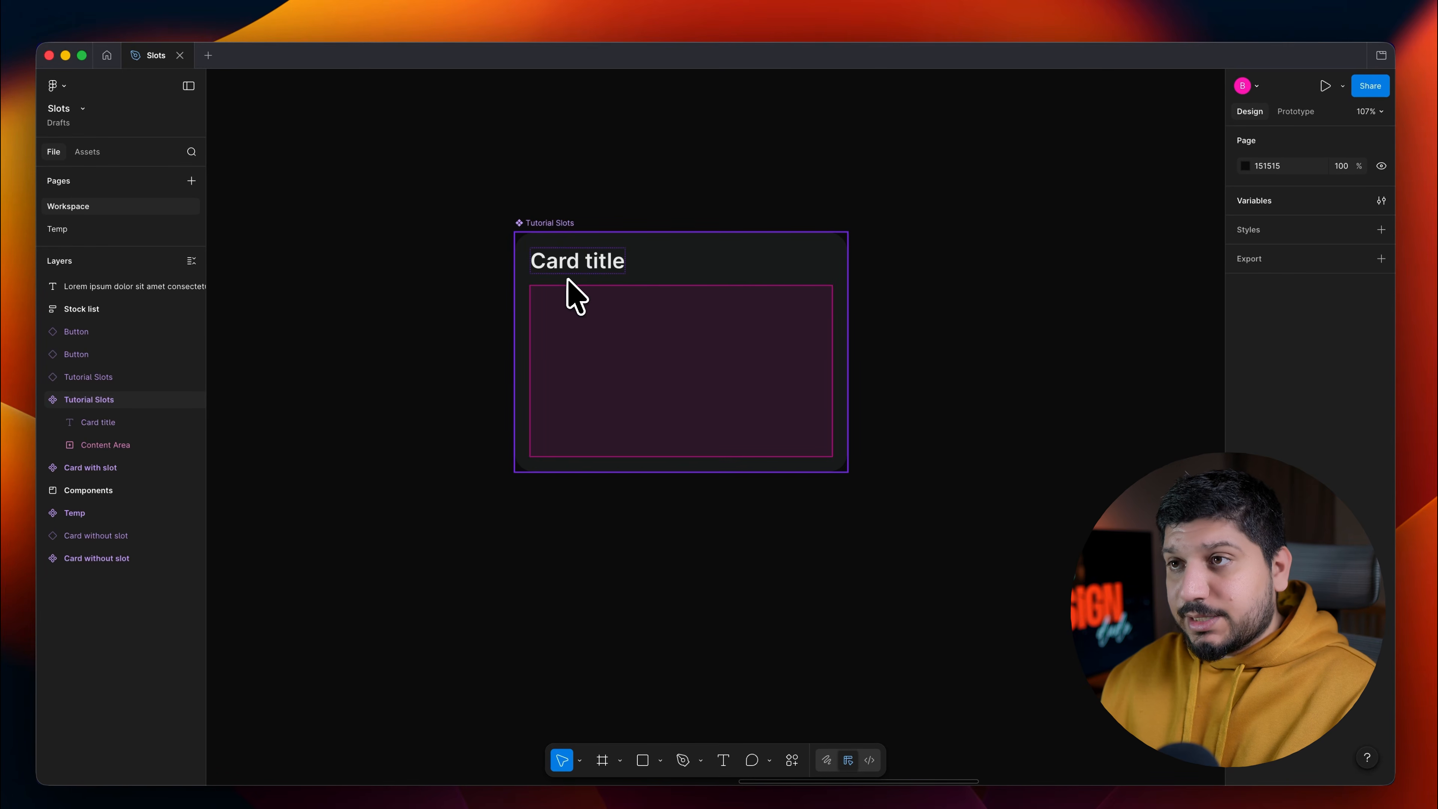
Step: Create another Tutorial Slots instance beside the main component and insert a Stock list item from the preferred instances into its slot
{"action": "left_click_drag", "start_coordinate": [552, 285], "coordinate": [986, 321]}
{"action": "scroll", "coordinate": [906, 374], "scroll_direction": "right", "scroll_amount": 8}
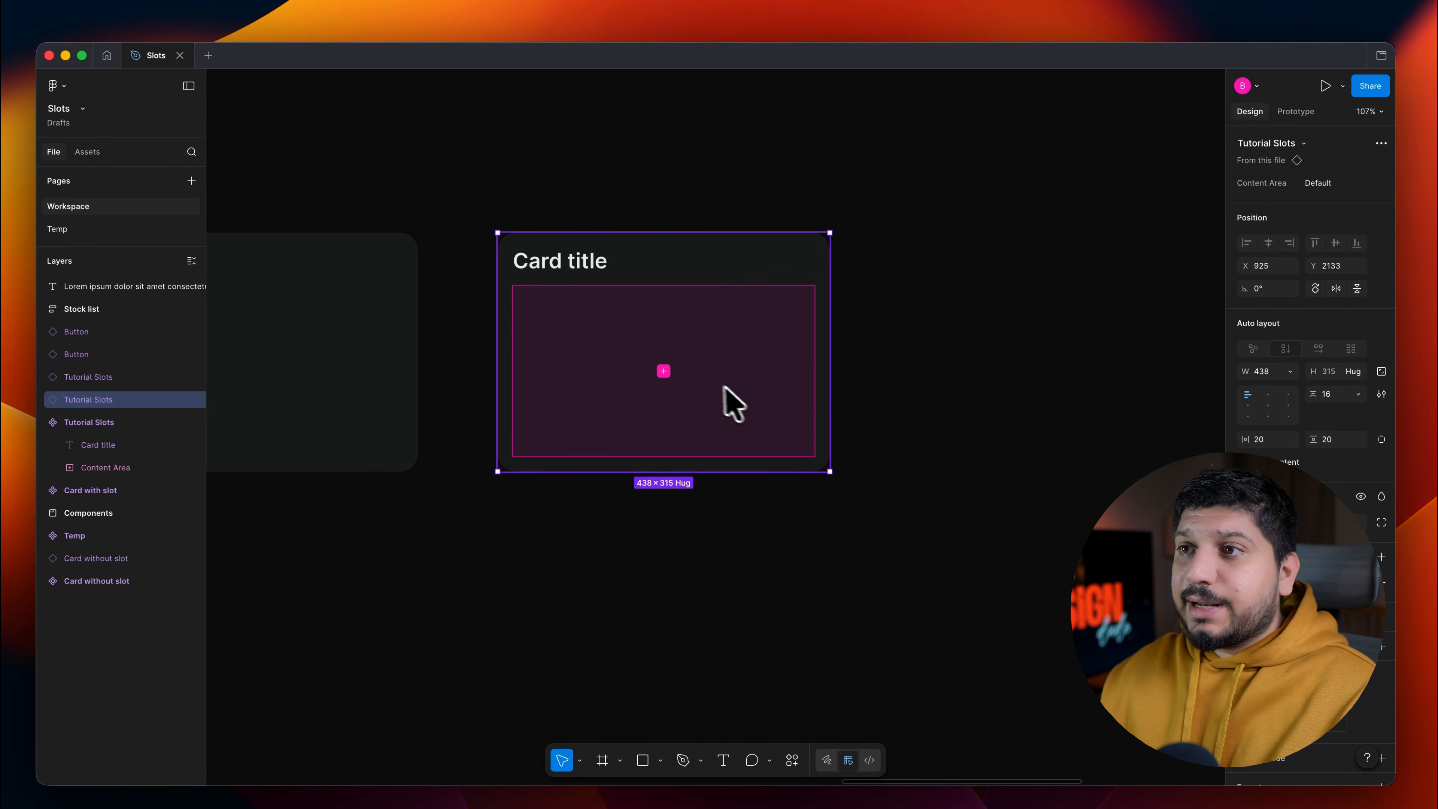
{"action": "left_click", "coordinate": [663, 372]}
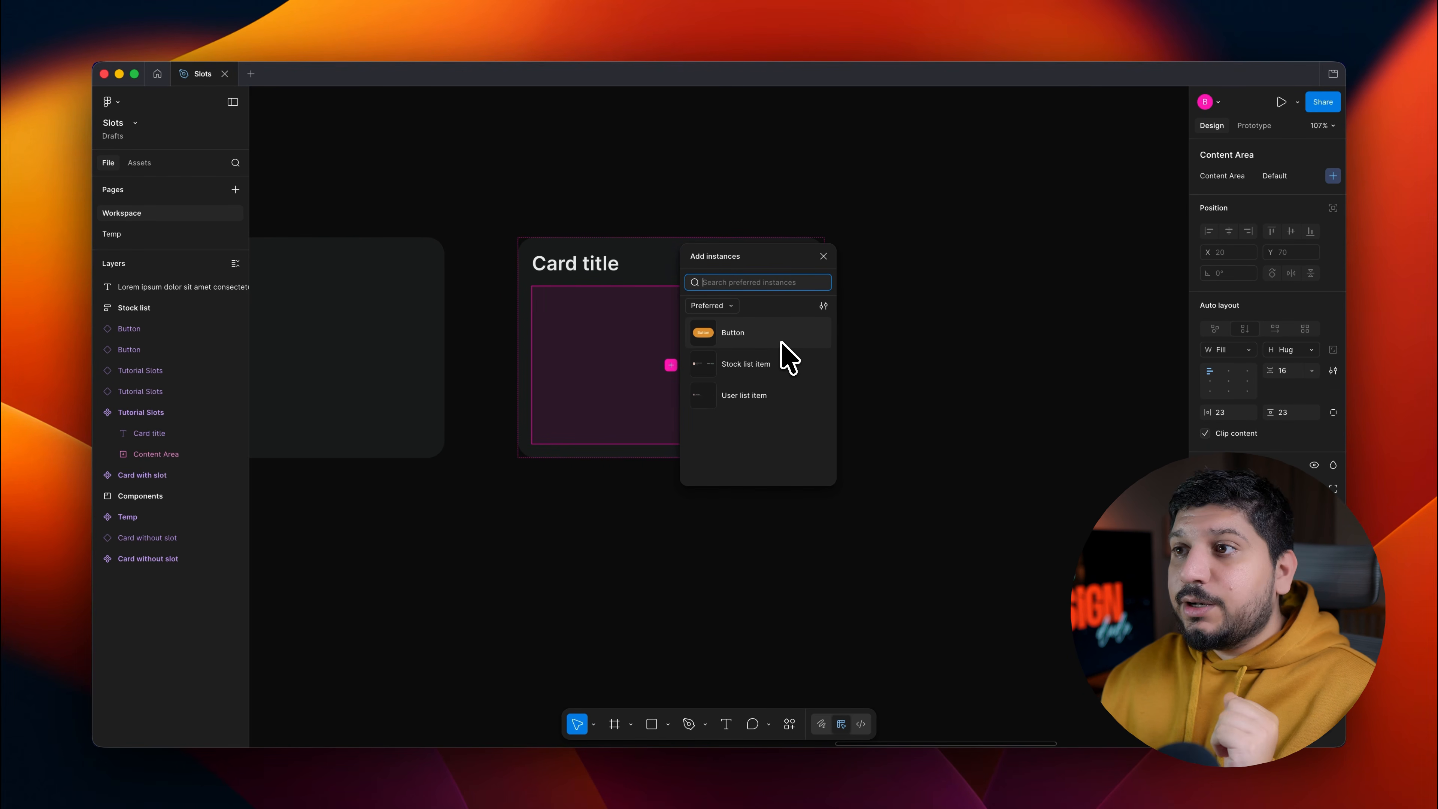
{"action": "left_click", "coordinate": [784, 363]}
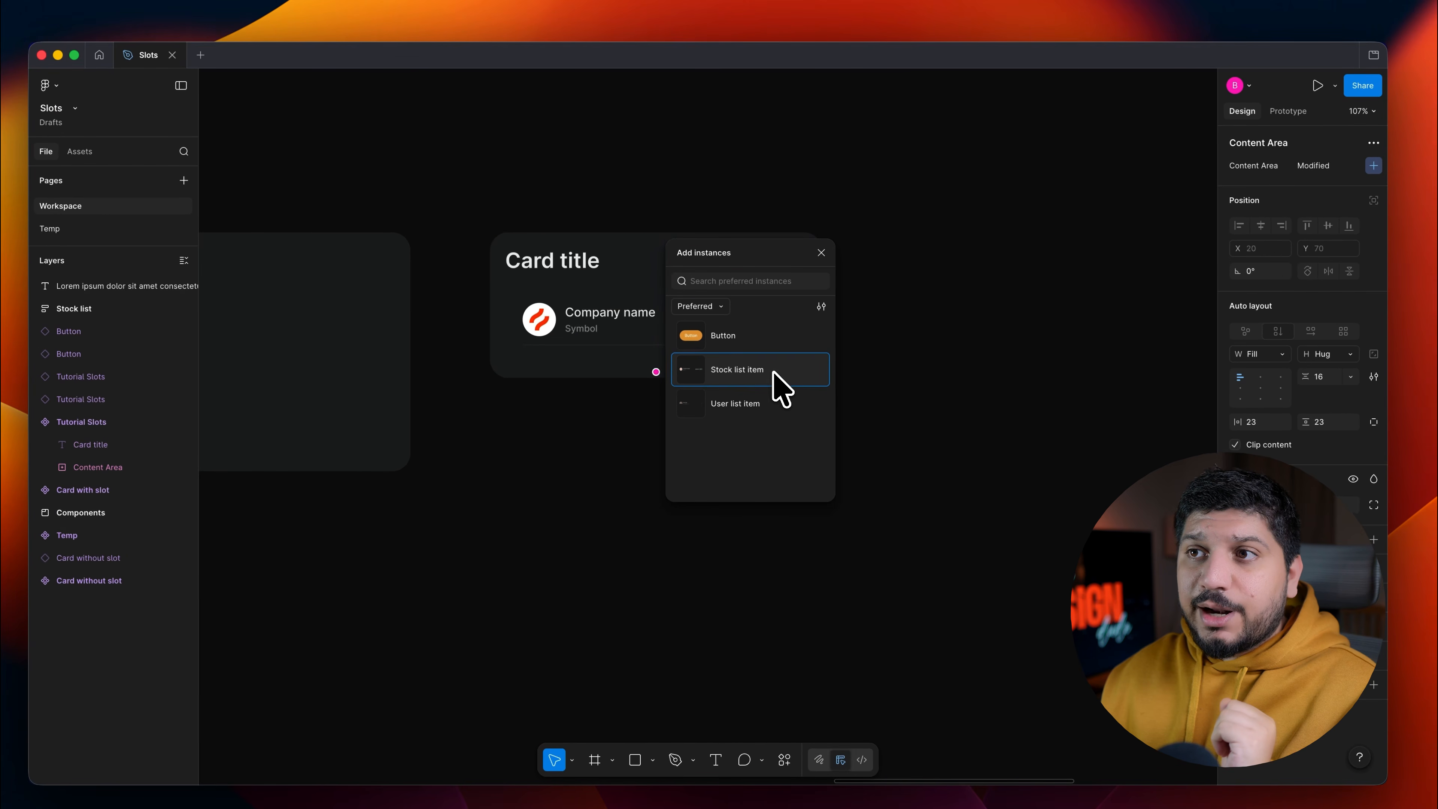
Step: Set the inserted Stock list item's width to fill the container and duplicate it twice within the slot
{"action": "double_click", "coordinate": [586, 334]}
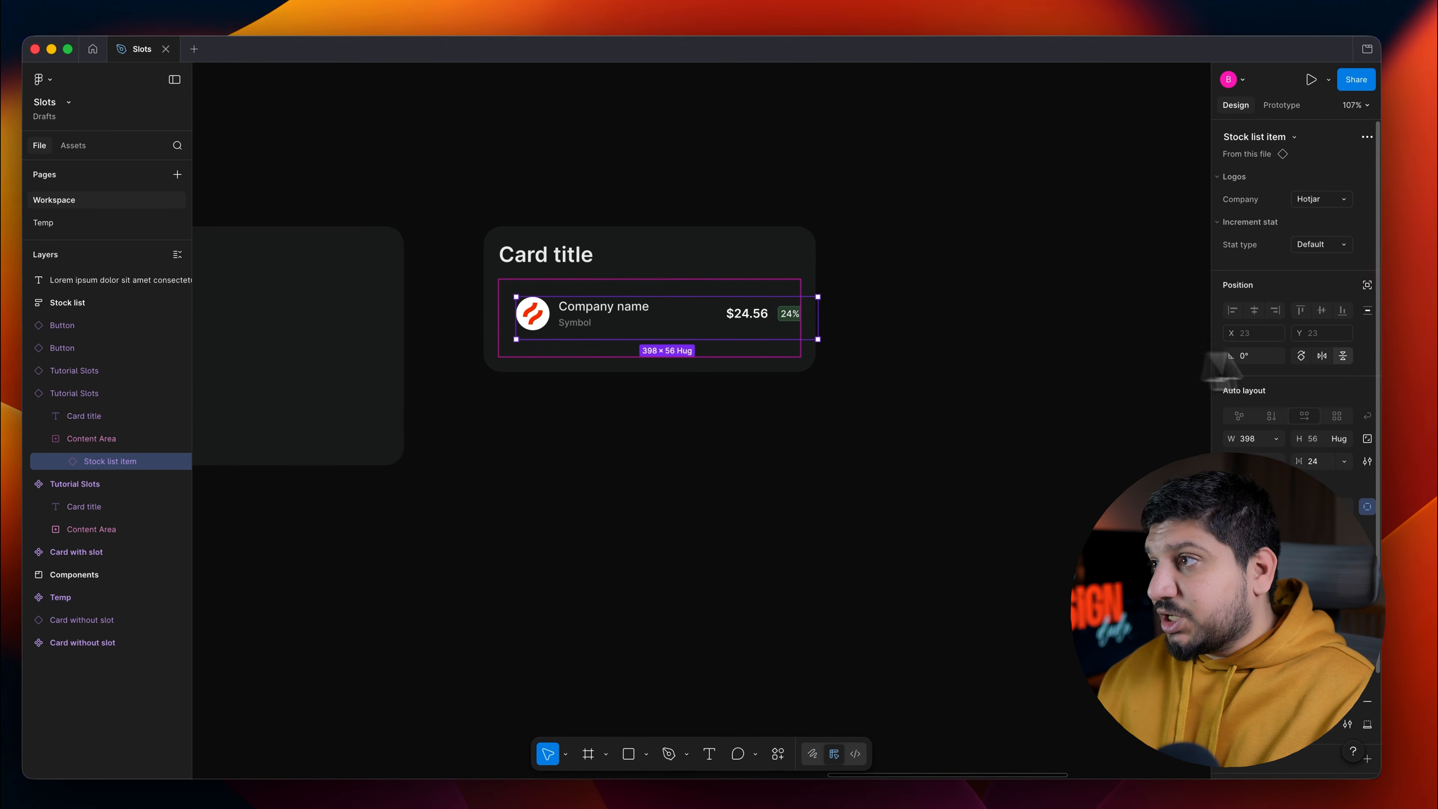
{"action": "left_click", "coordinate": [1275, 436]}
{"action": "left_click", "coordinate": [1234, 480]}
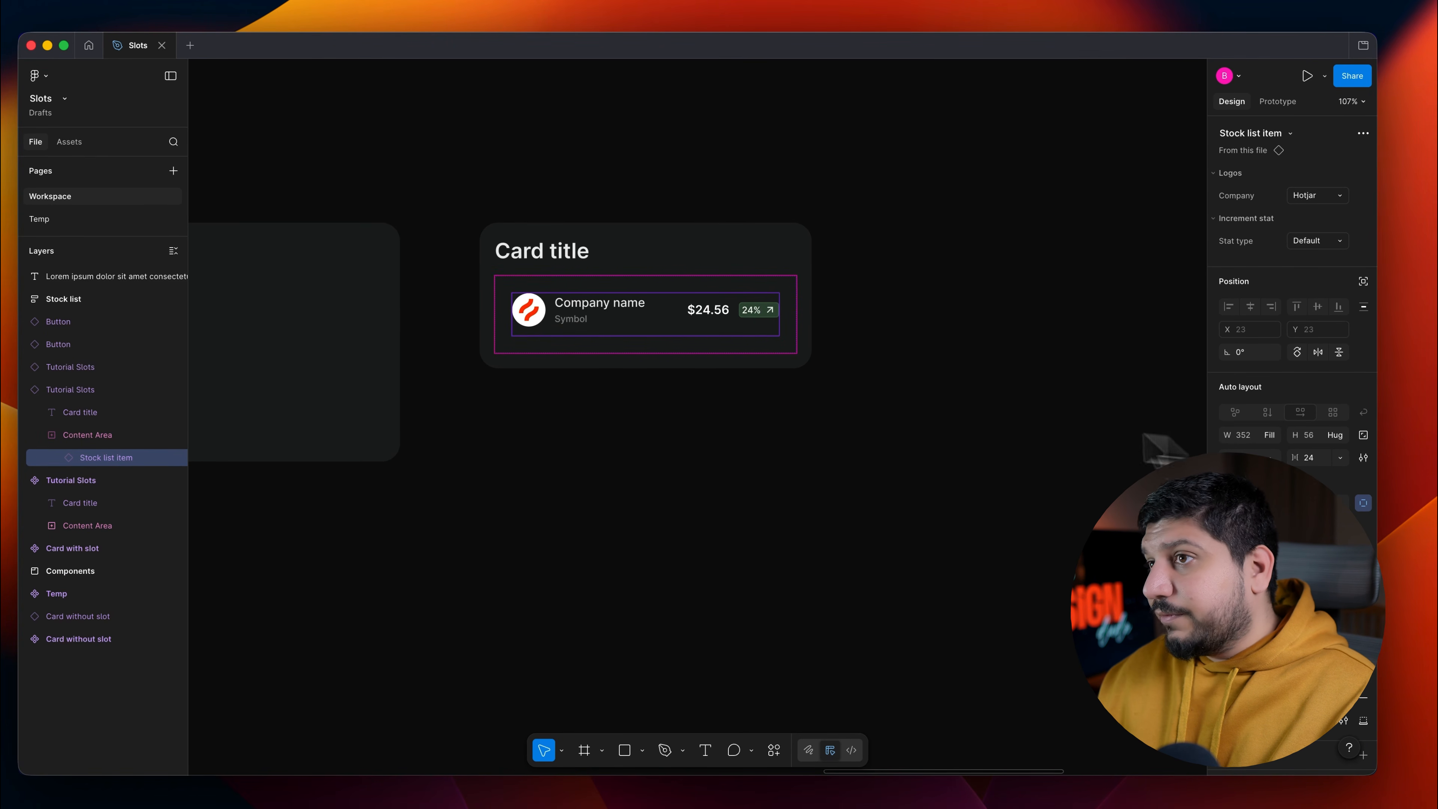
{"action": "key", "text": "super+d"}
{"action": "key", "text": "super+d"}
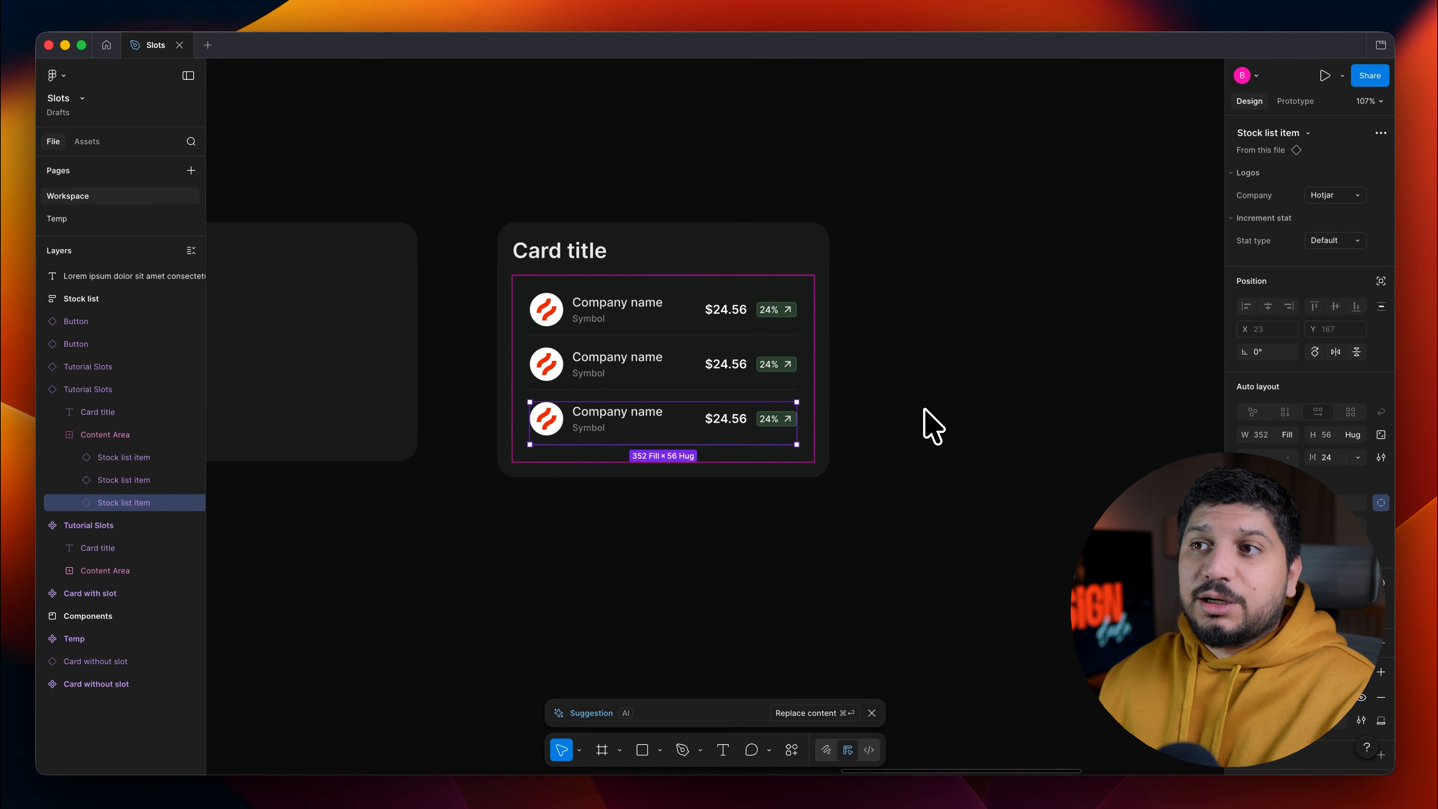
Step: Insert a Button from the preferred instances below the three Stock list items in the instance's Content Area slot
{"action": "left_click", "coordinate": [663, 473]}
{"action": "left_click", "coordinate": [672, 445]}
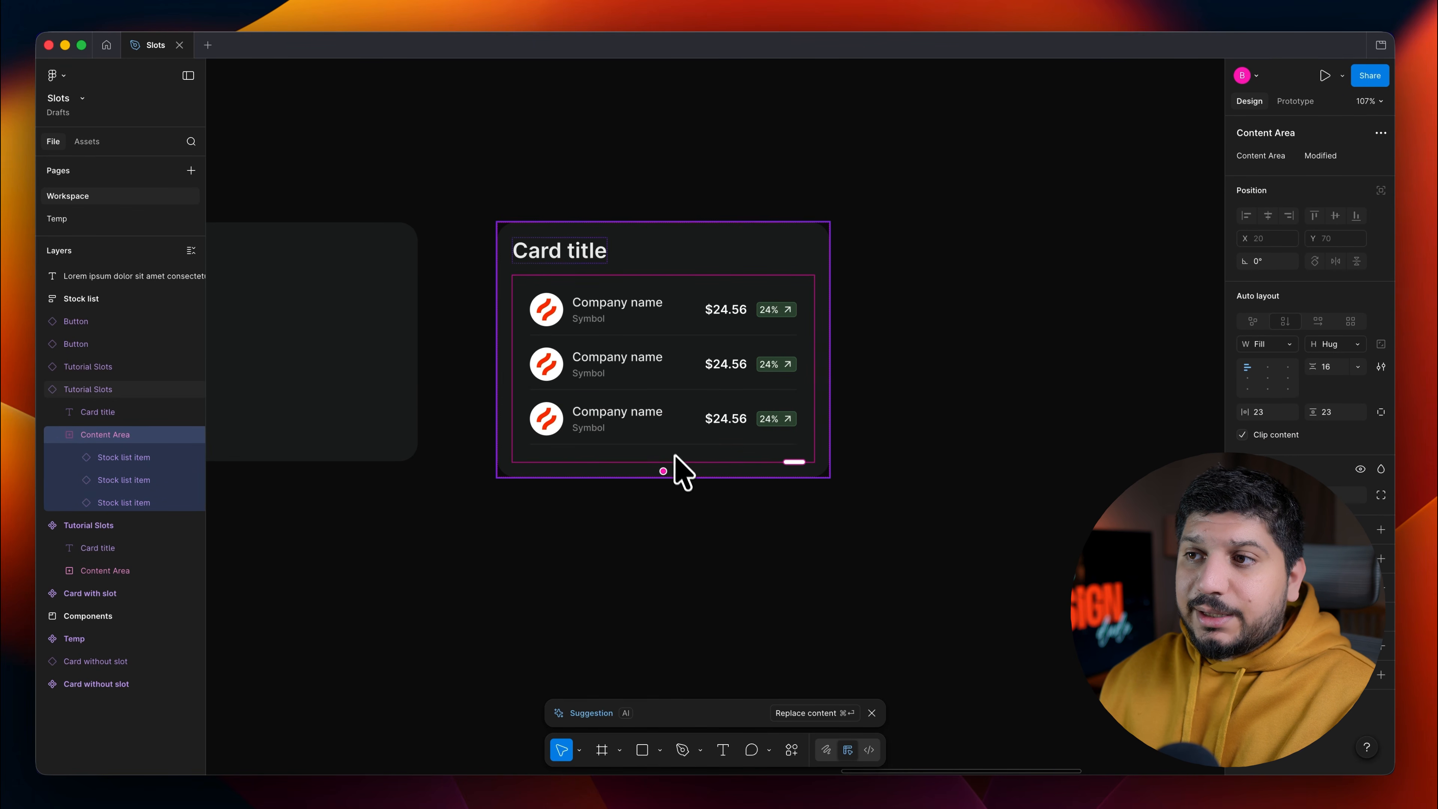
{"action": "left_click", "coordinate": [664, 472]}
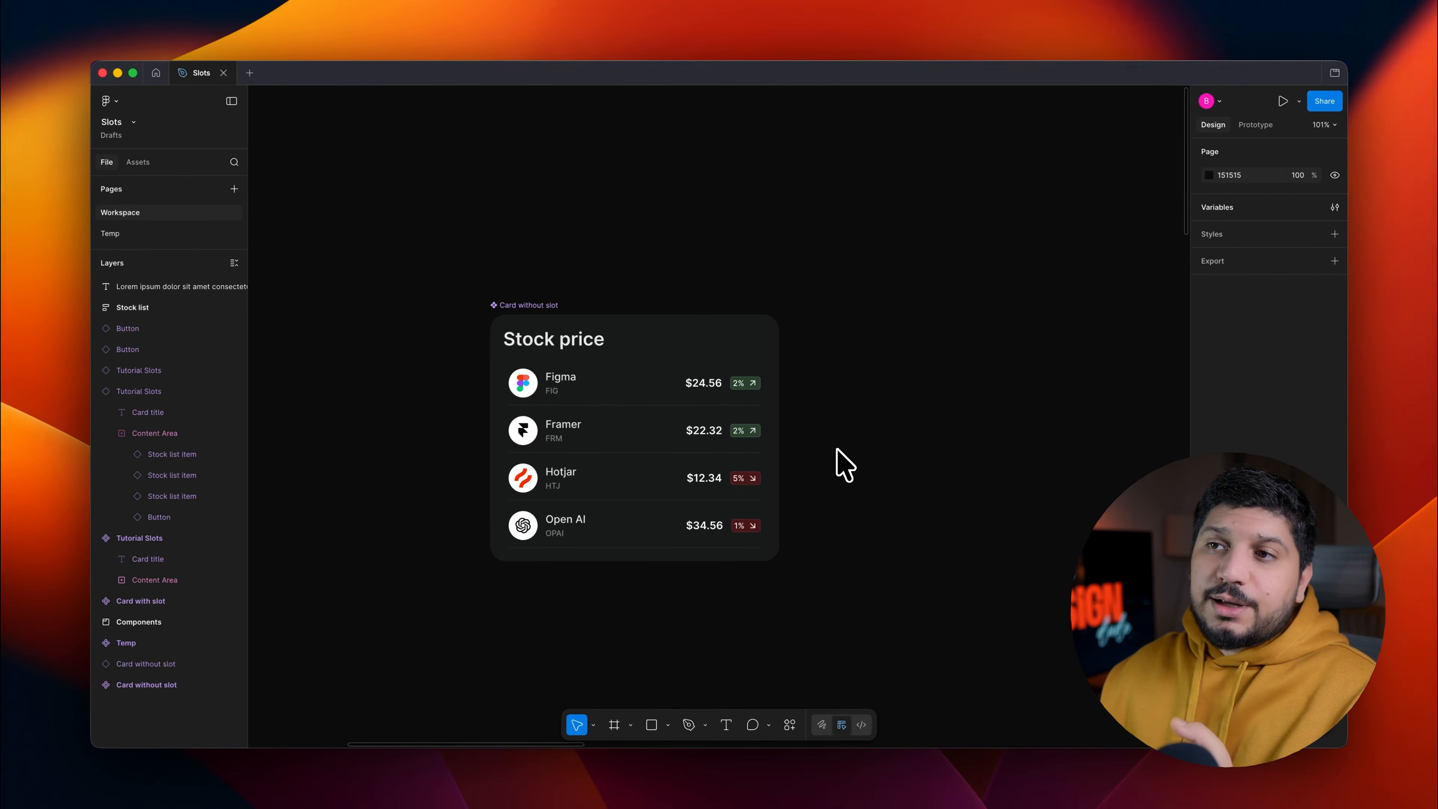
Step: Convert the frame holding the stock list items in the main Card without slot component to a slot
{"action": "left_click", "coordinate": [552, 310]}
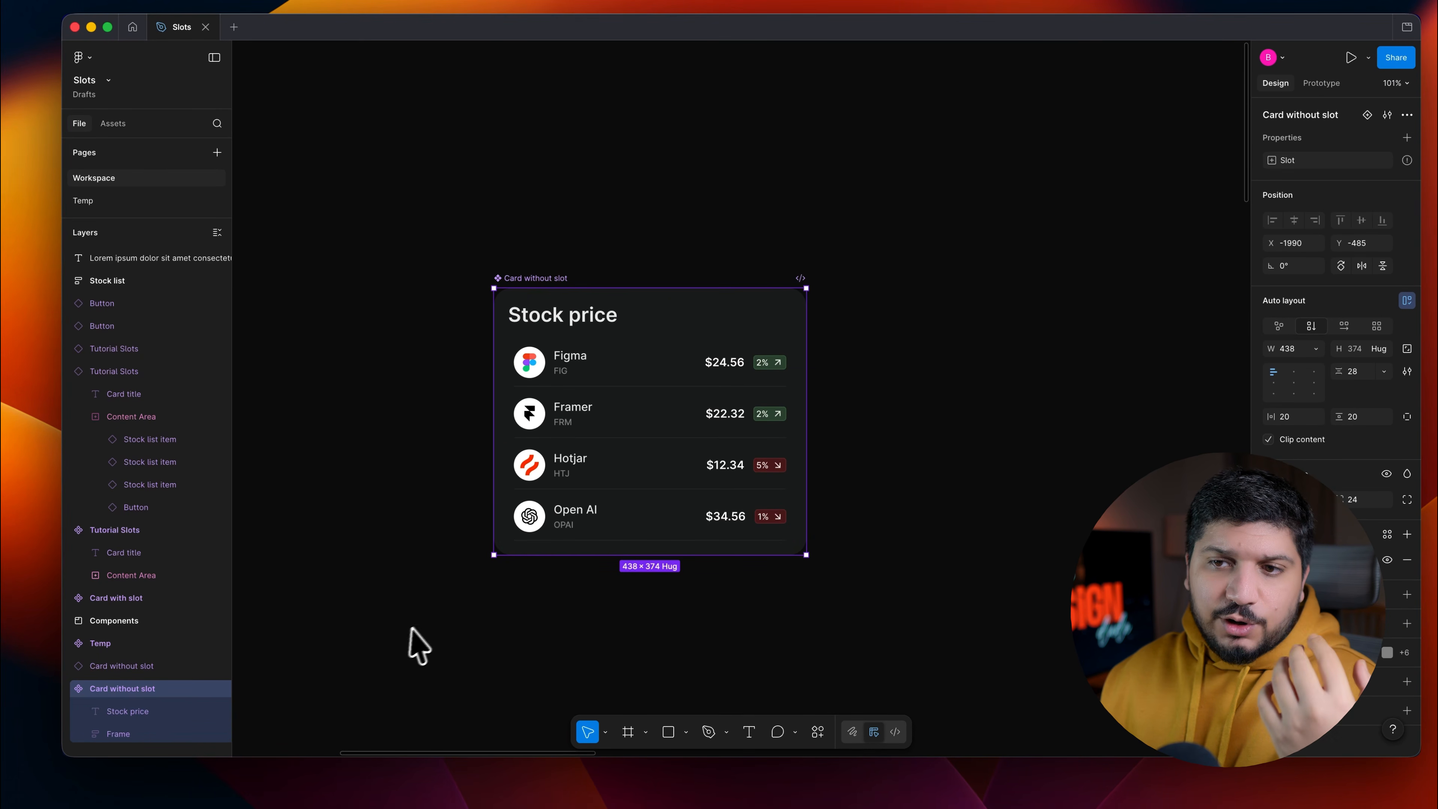
{"action": "left_click", "coordinate": [592, 493]}
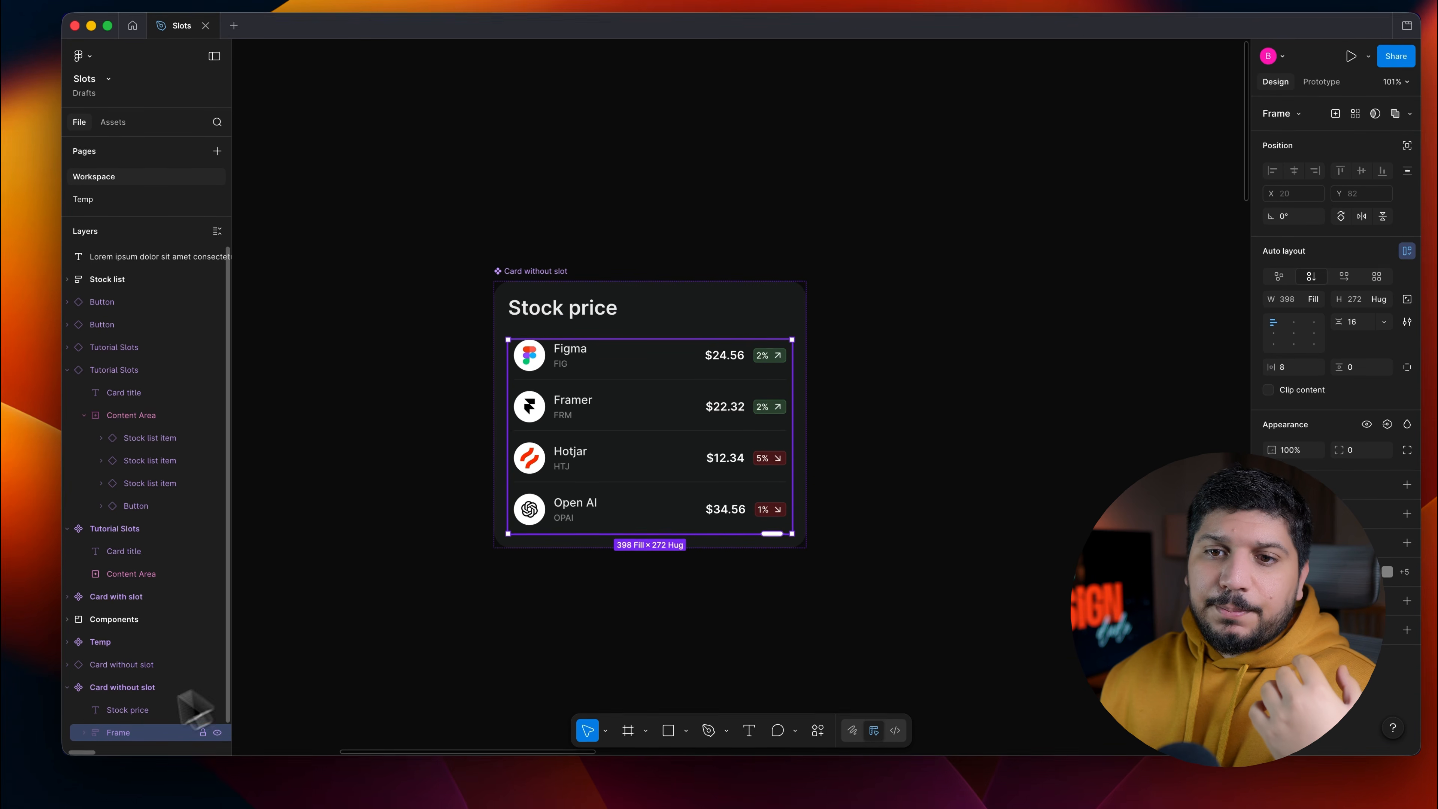
{"action": "scroll", "coordinate": [164, 736], "scroll_direction": "down", "scroll_amount": 4}
{"action": "scroll", "coordinate": [159, 730], "scroll_direction": "down", "scroll_amount": 1}
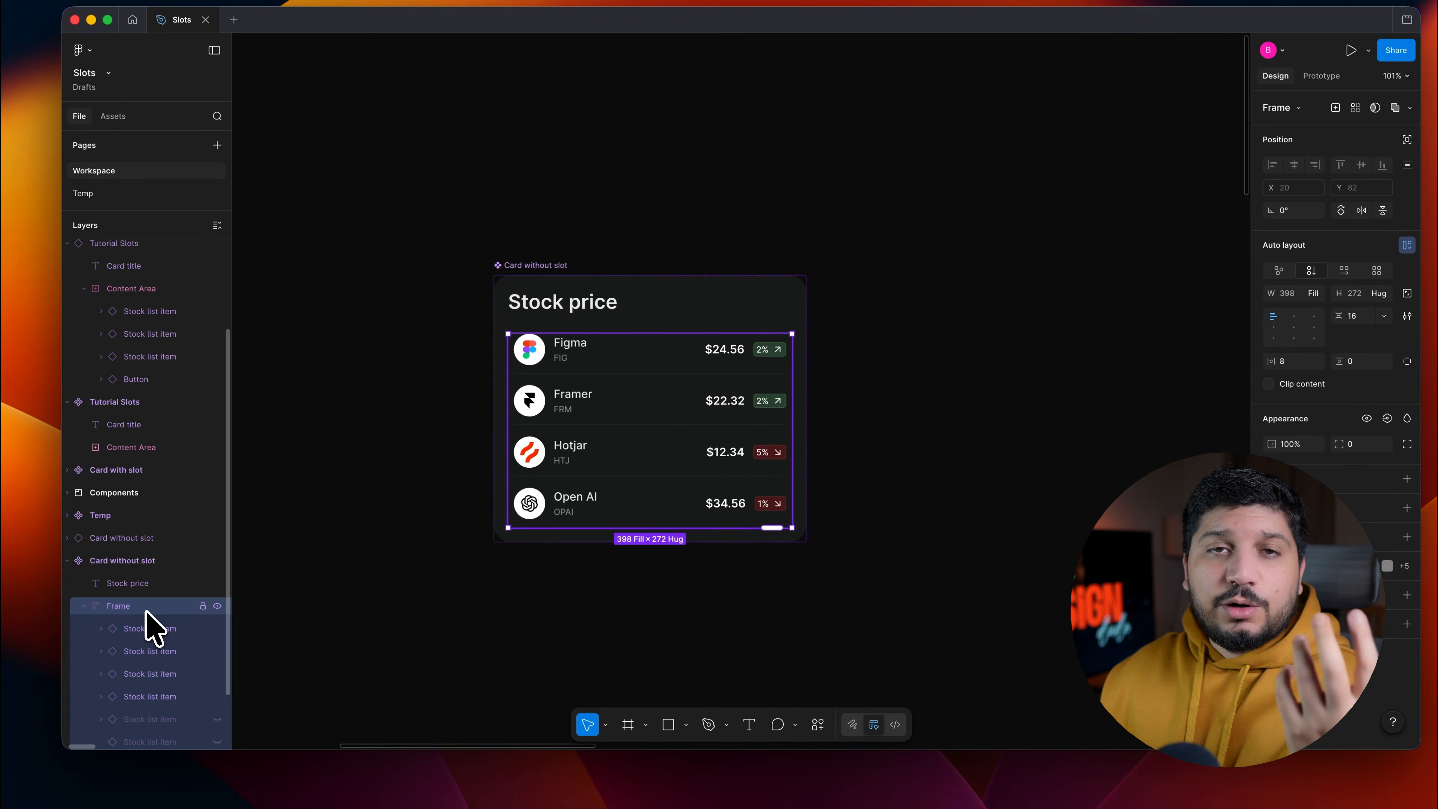
{"action": "right_click", "coordinate": [574, 363]}
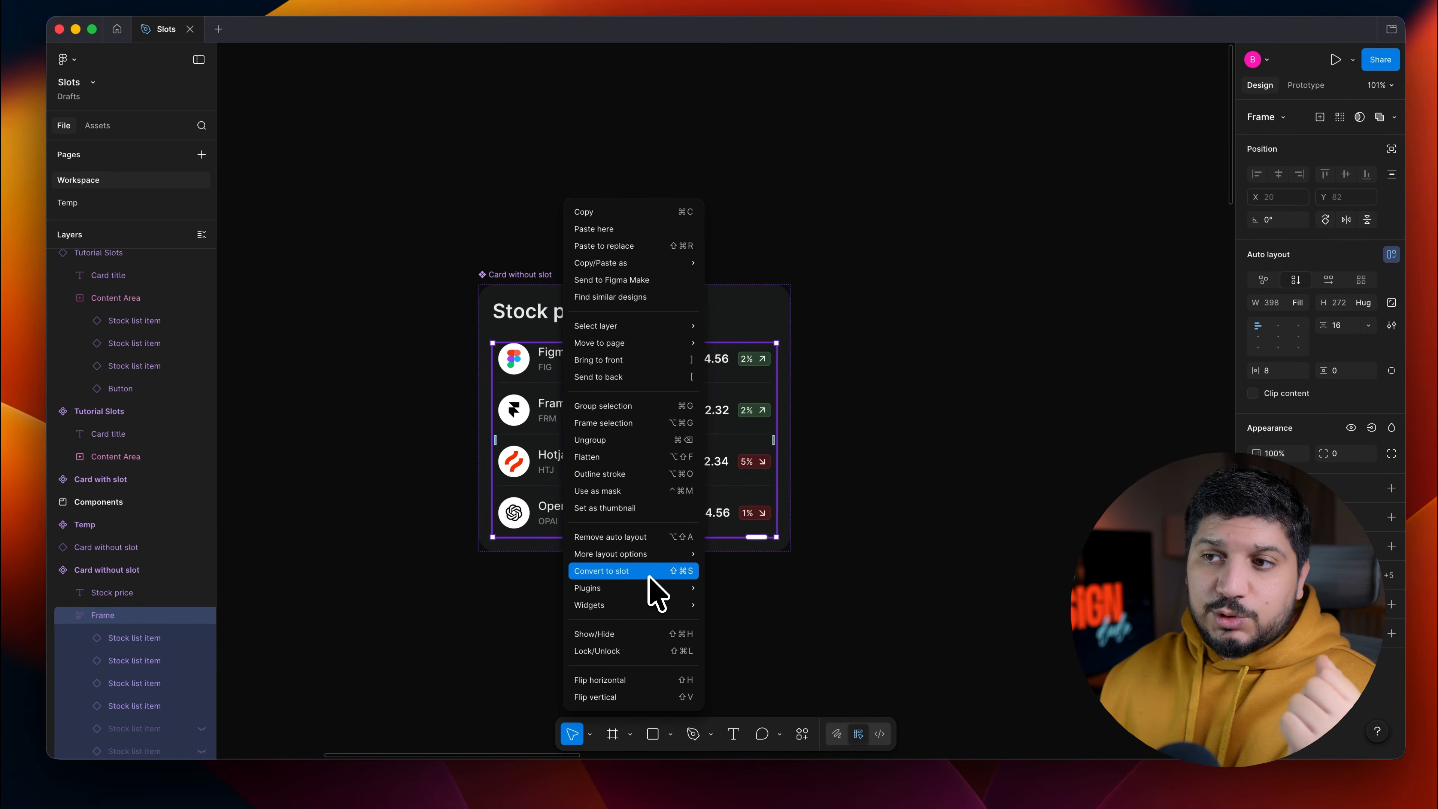
{"action": "left_click", "coordinate": [657, 592]}
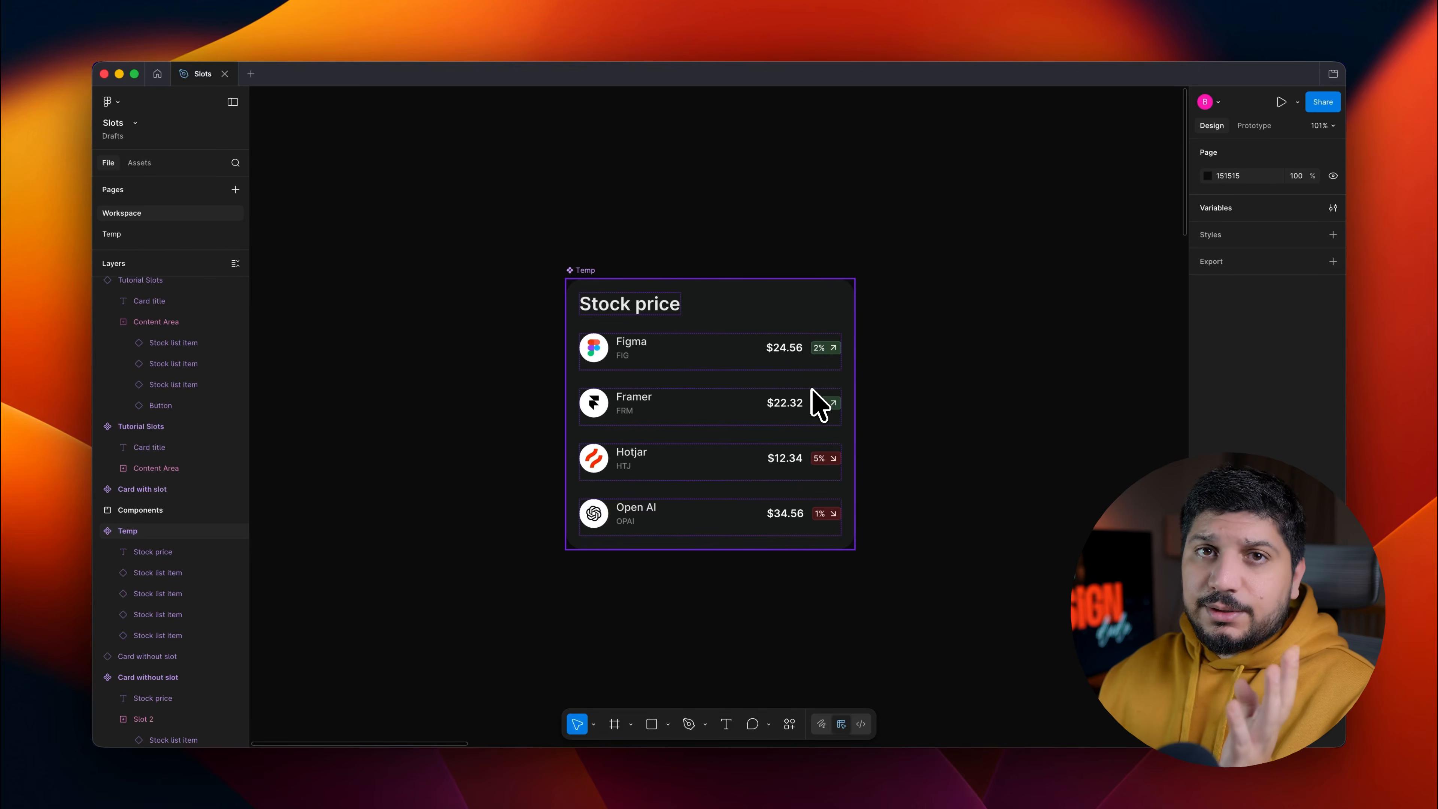
Step: Wrap the four Stock list items of the Temp component in a new slot and expand that slot's layer
{"action": "left_click", "coordinate": [710, 362]}
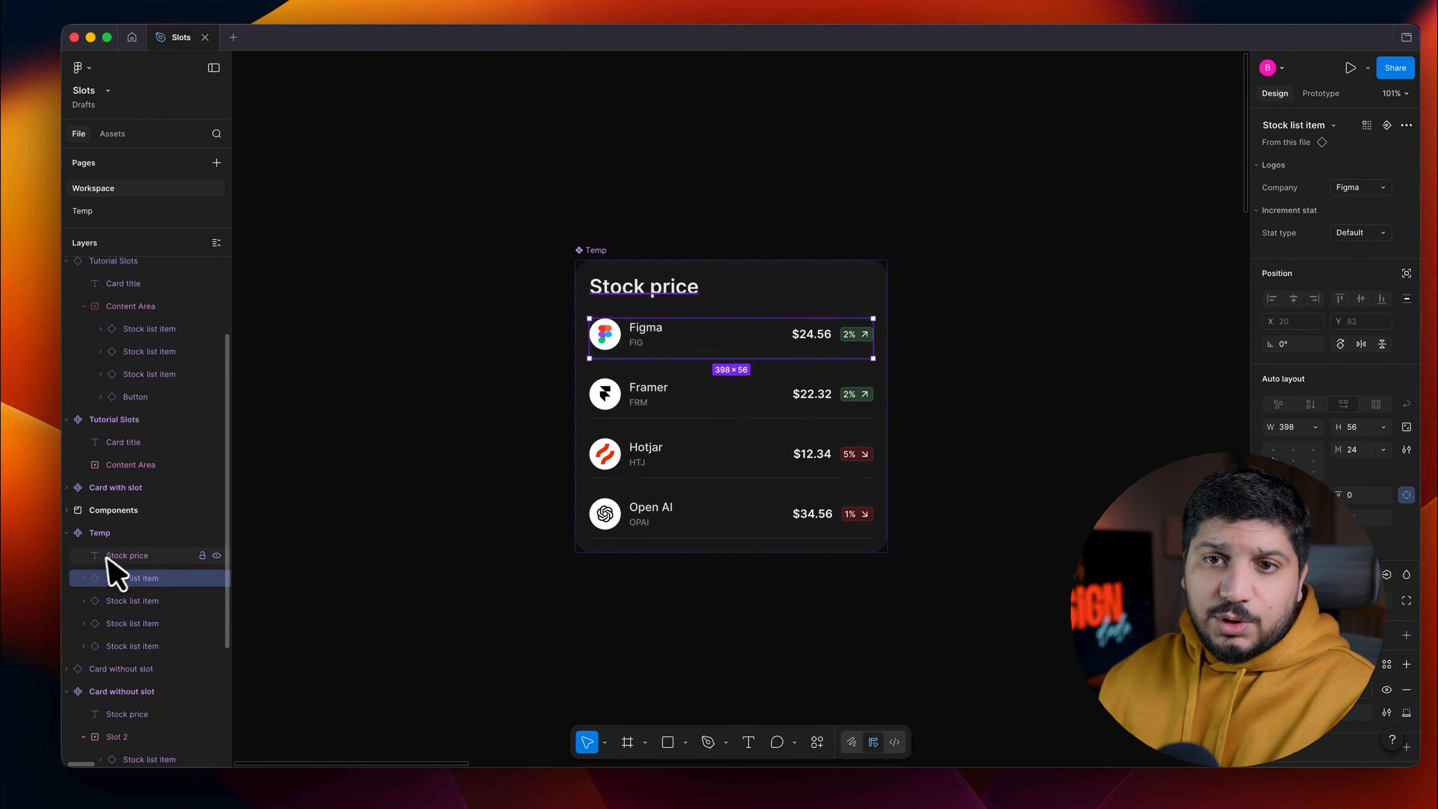
{"action": "left_click", "coordinate": [107, 556]}
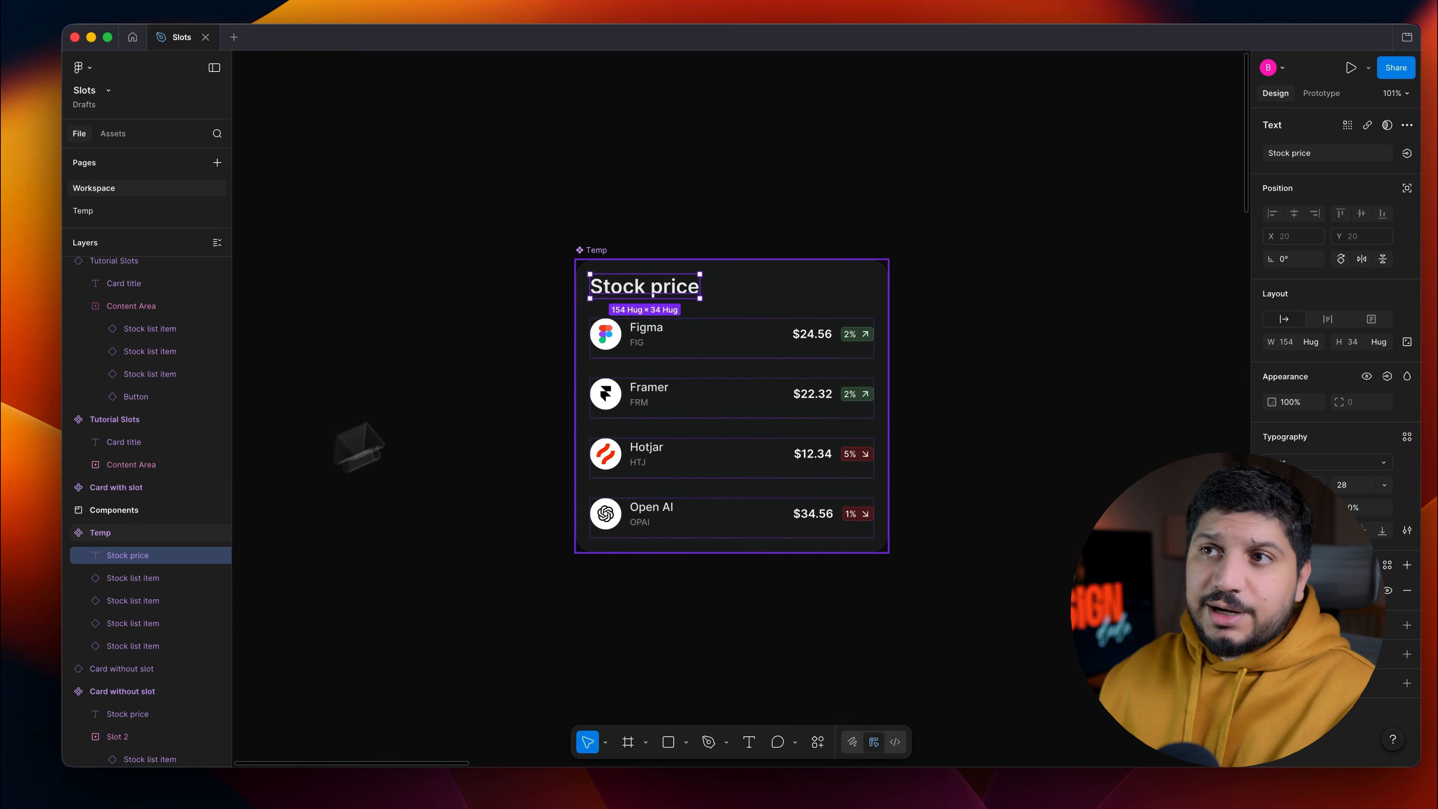
{"action": "left_click", "coordinate": [664, 342]}
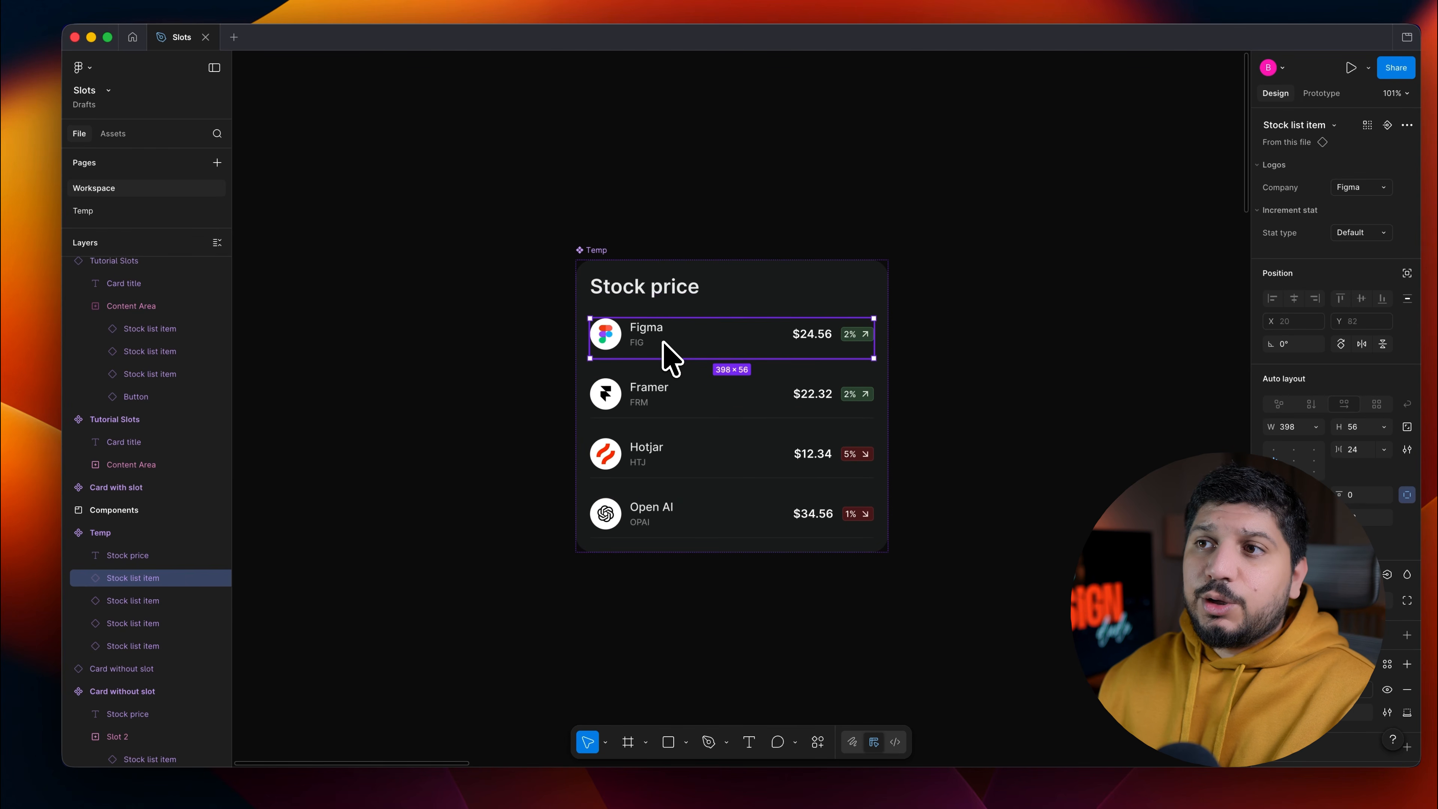
{"action": "left_click", "coordinate": [658, 399], "text": "shift"}
{"action": "left_click", "coordinate": [662, 476], "text": "shift"}
{"action": "left_click", "coordinate": [657, 518], "text": "shift"}
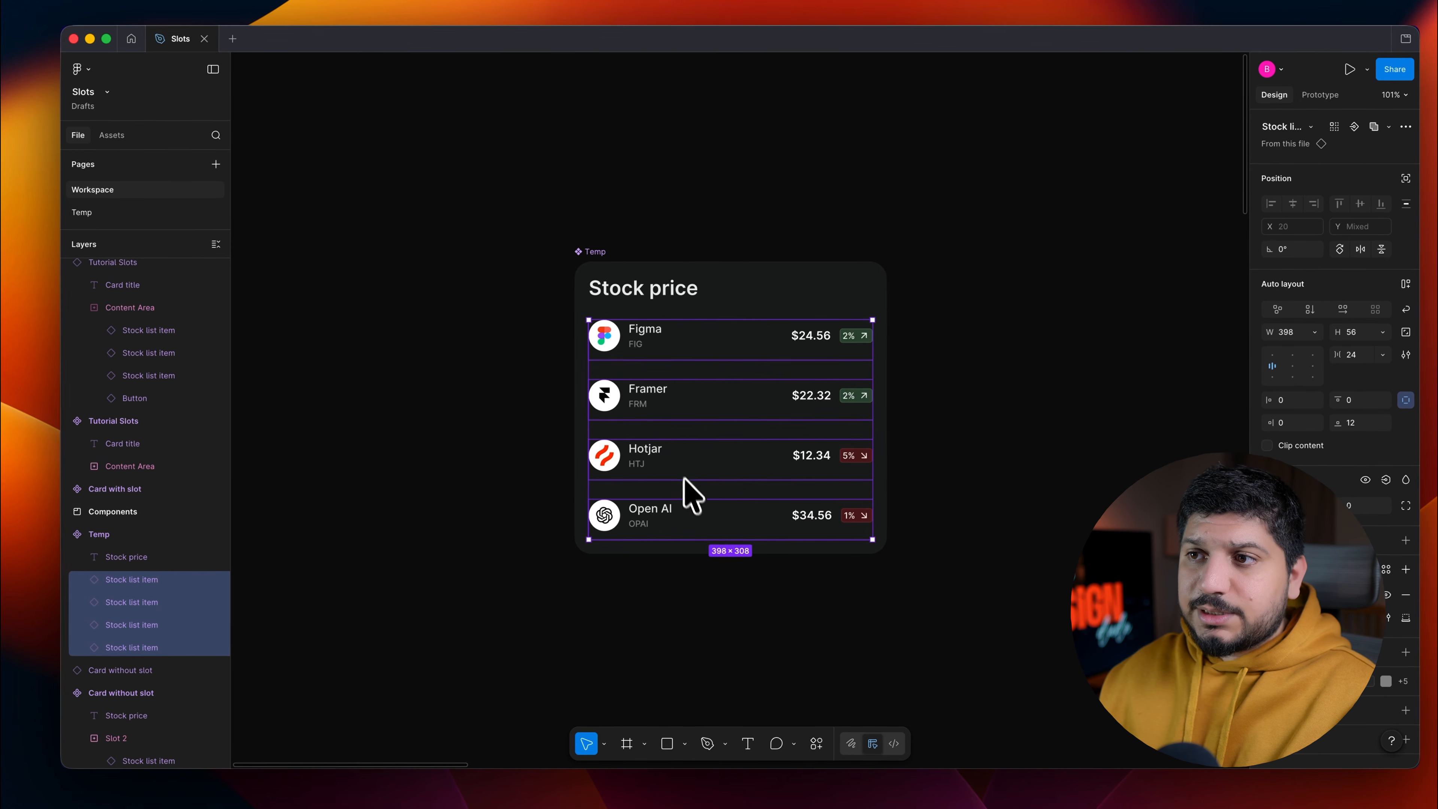
{"action": "right_click", "coordinate": [679, 462]}
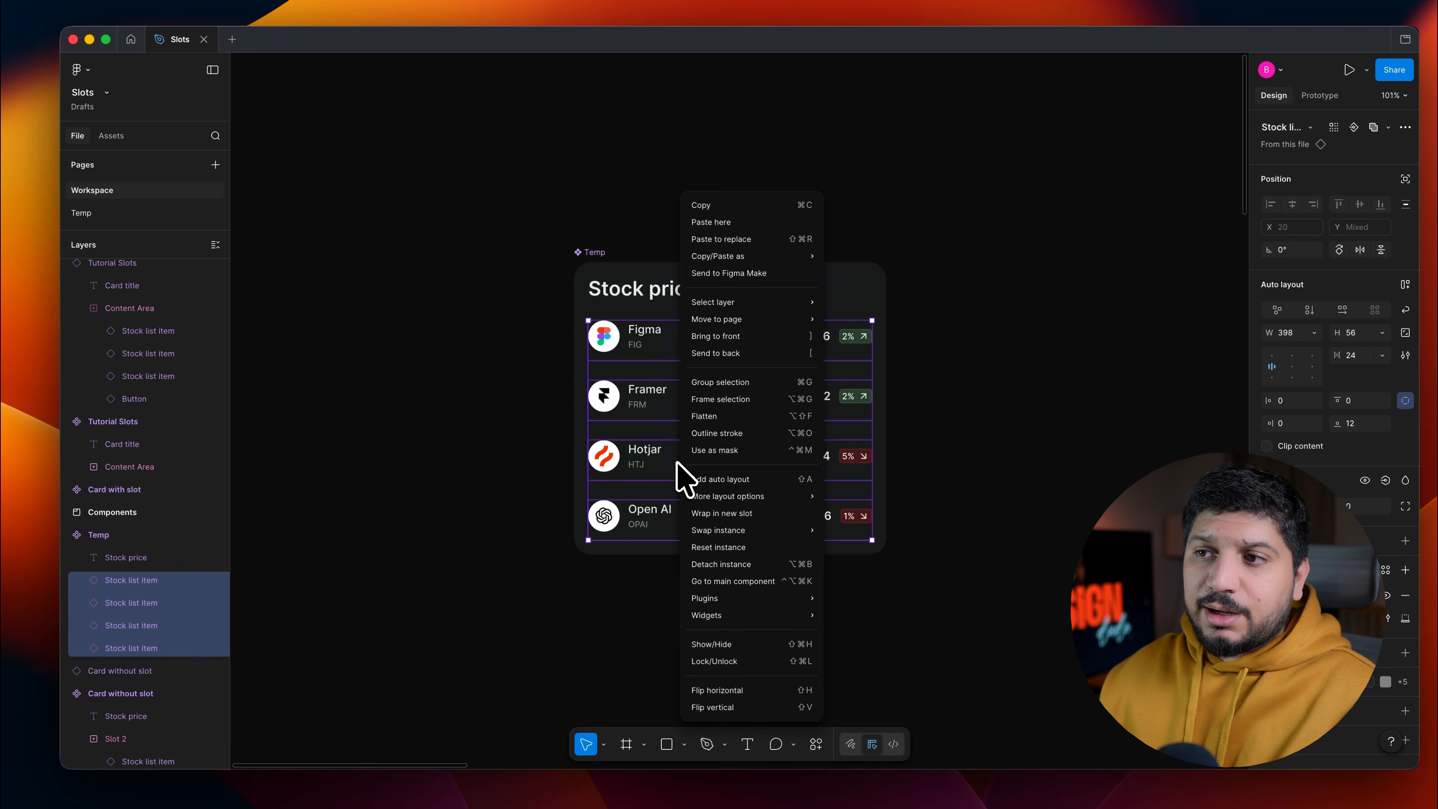
{"action": "left_click", "coordinate": [742, 513]}
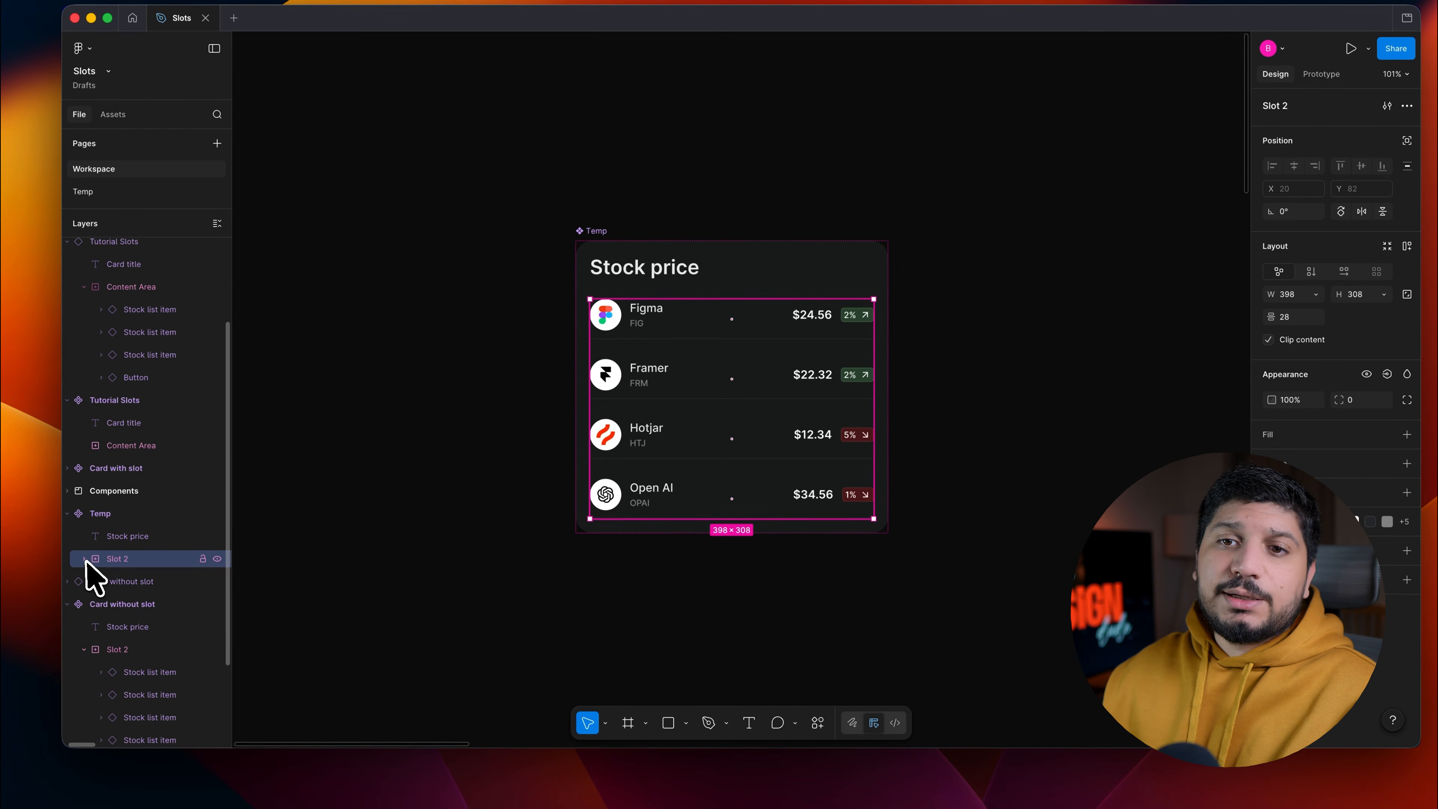
{"action": "left_click", "coordinate": [85, 559]}
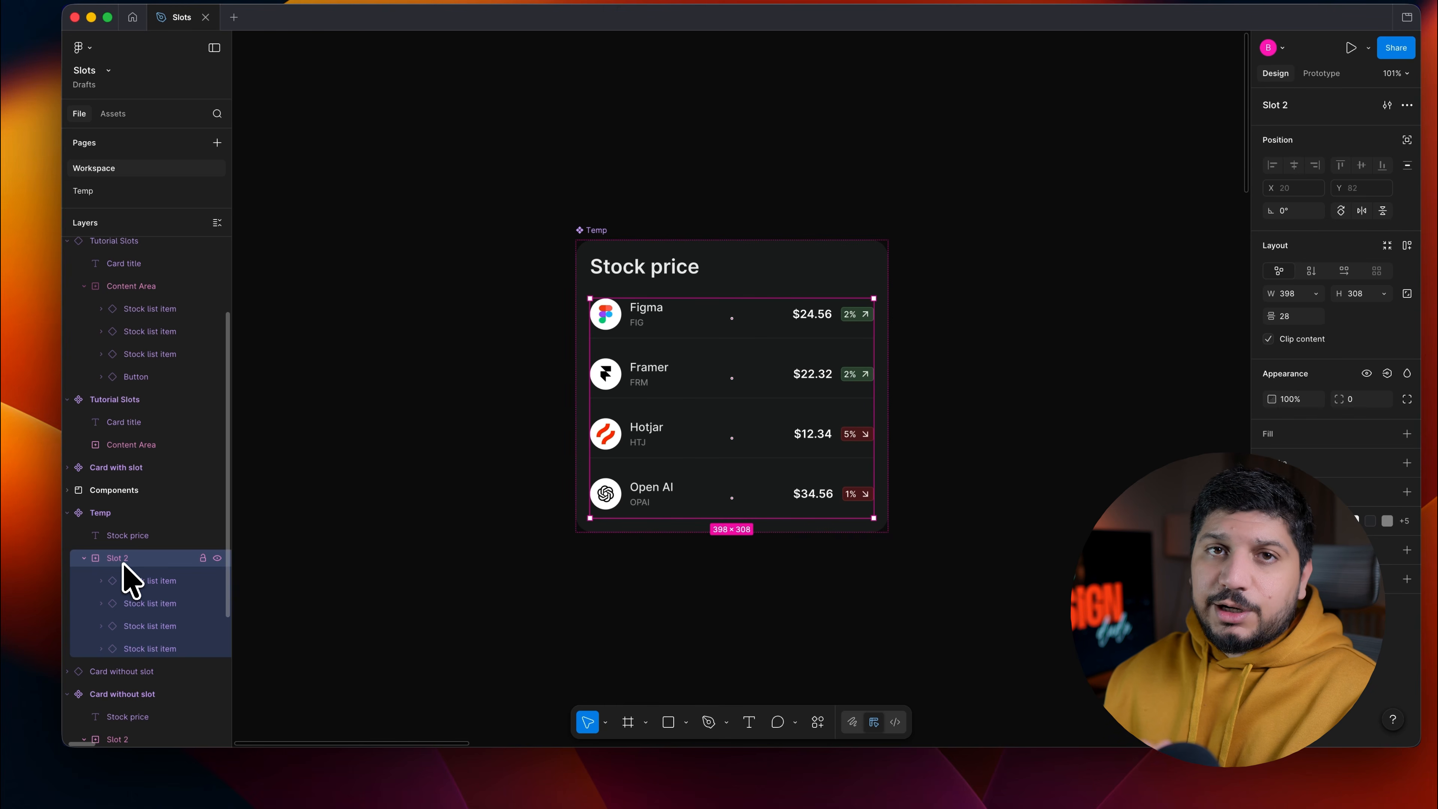